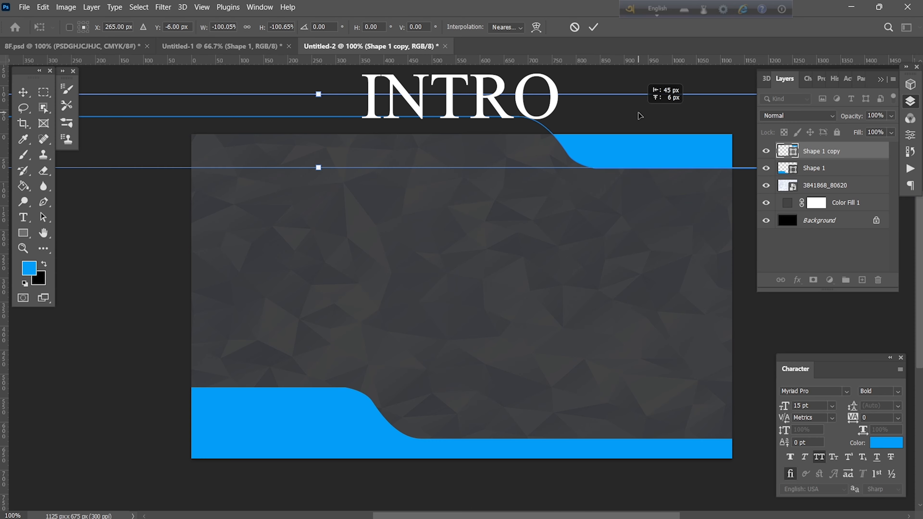
Draw a vertical divider down the card's middle with no fill and a solid blue stroke.
left_click(592, 28)
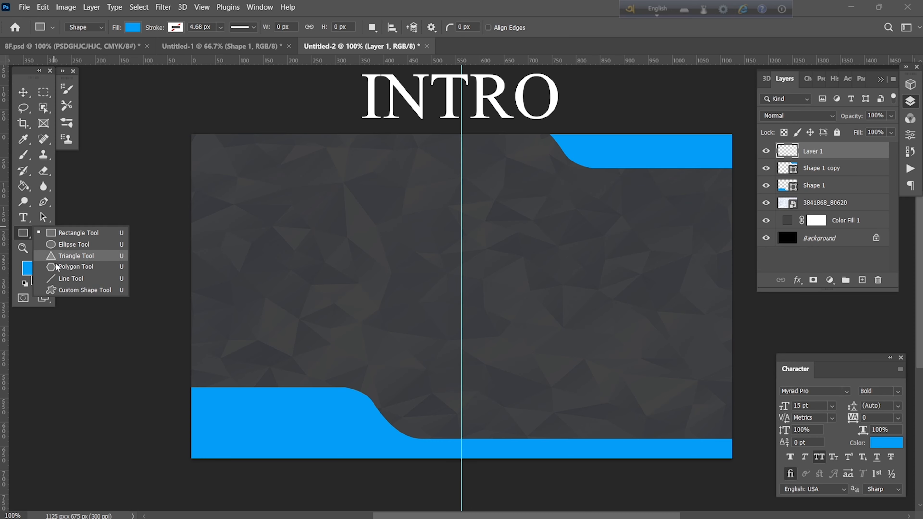
left_click(71, 279)
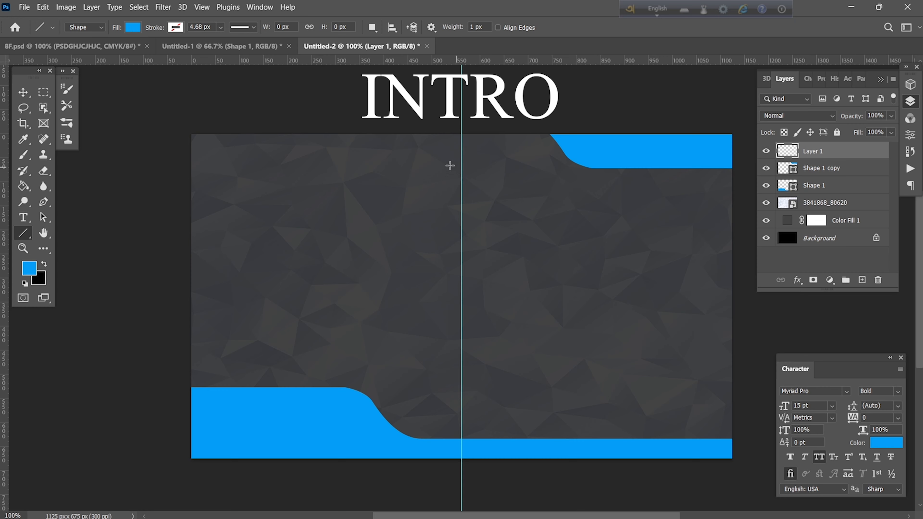
left_click(133, 27)
left_click(62, 49)
left_click(176, 27)
left_click(100, 90)
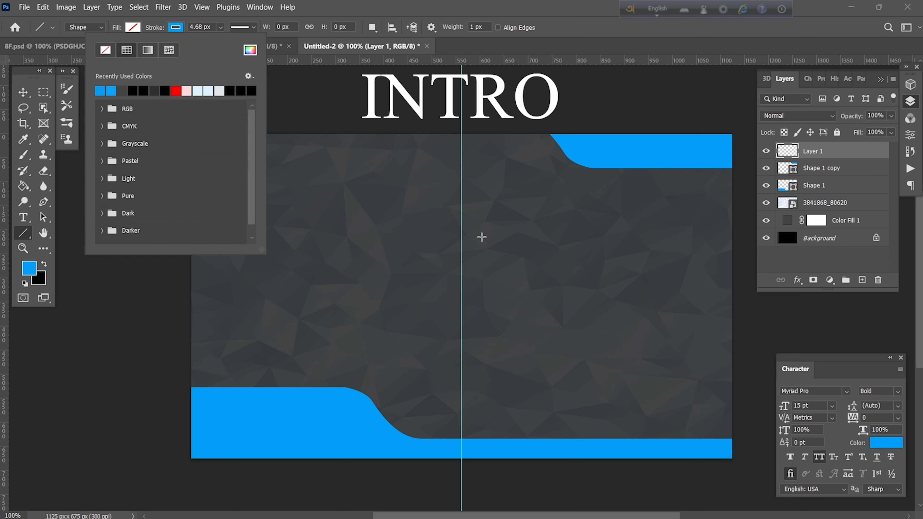
left_click_drag(462, 197, 462, 370)
Add the enlarged 'DREAMEDIT studio' title left of the divider, colouring EDIT STUDIO white.
key("t")
left_click(272, 243)
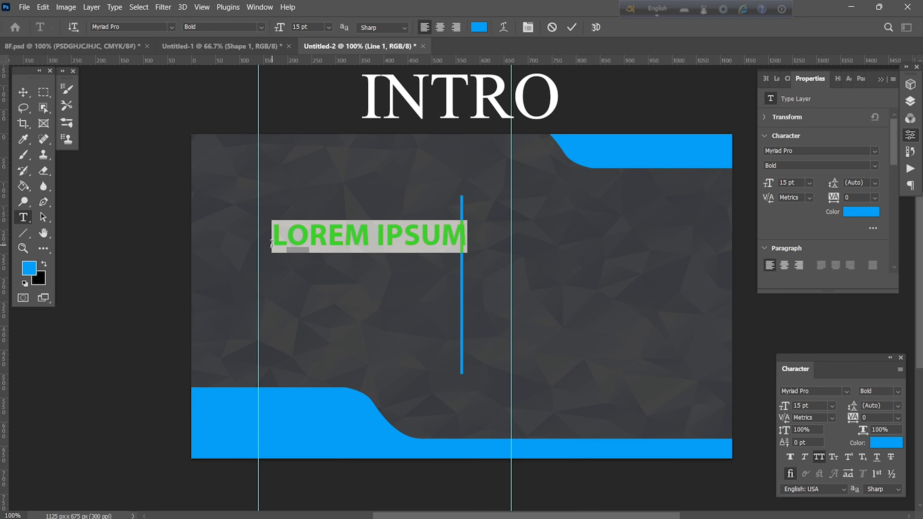
type("DREAMEDIT")
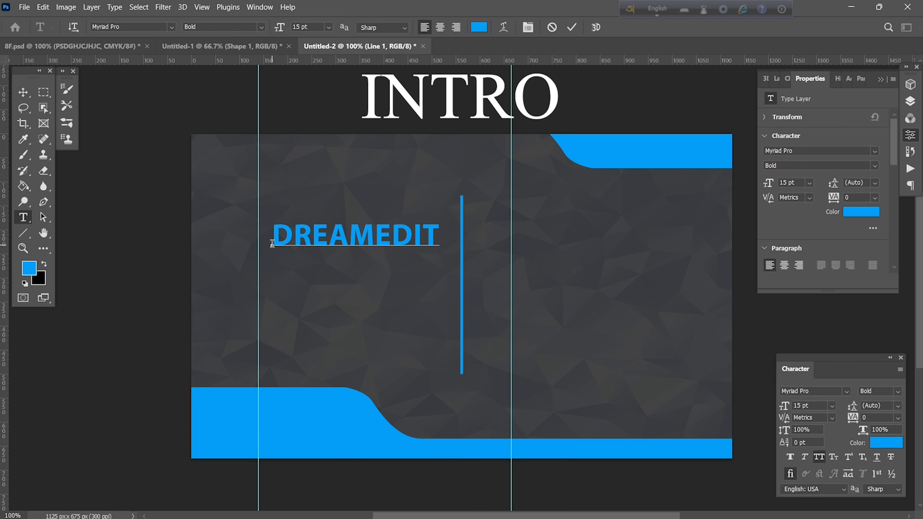
type(" studio")
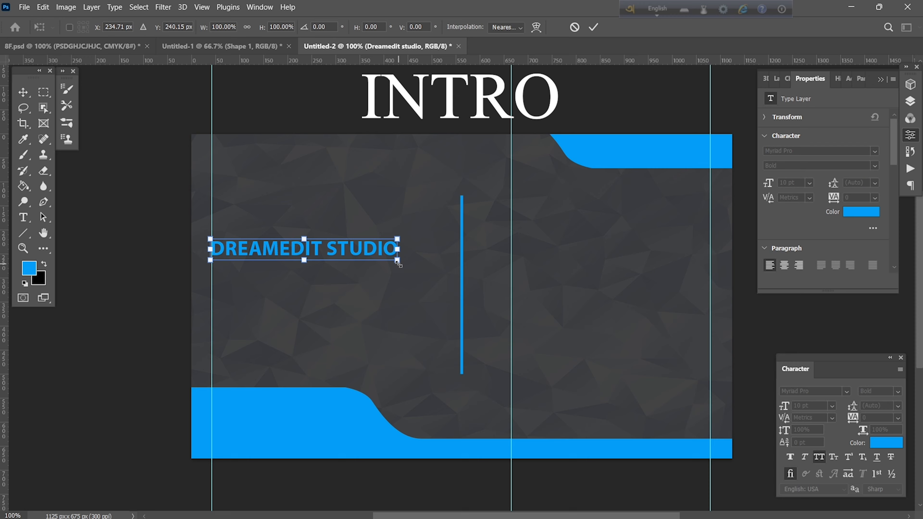
left_click_drag(399, 265, 452, 266)
left_click_drag(295, 254, 441, 266)
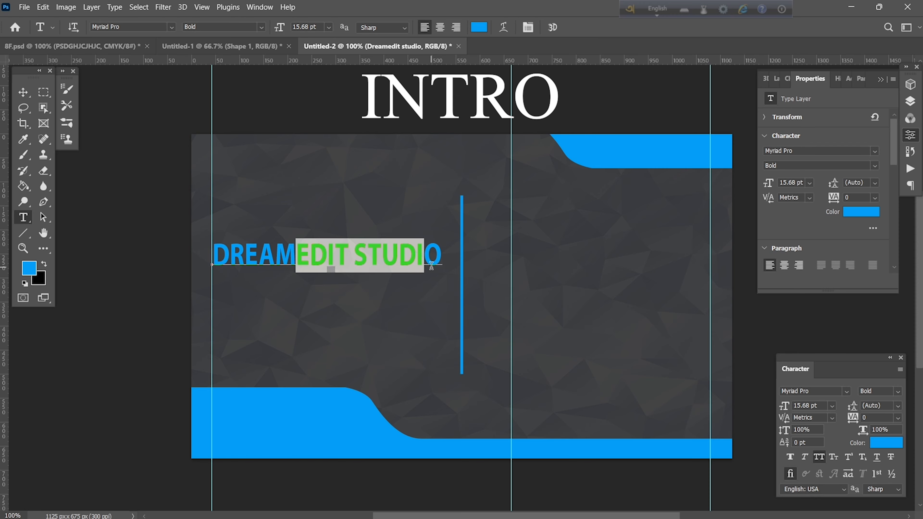
left_click(479, 27)
left_click(508, 313)
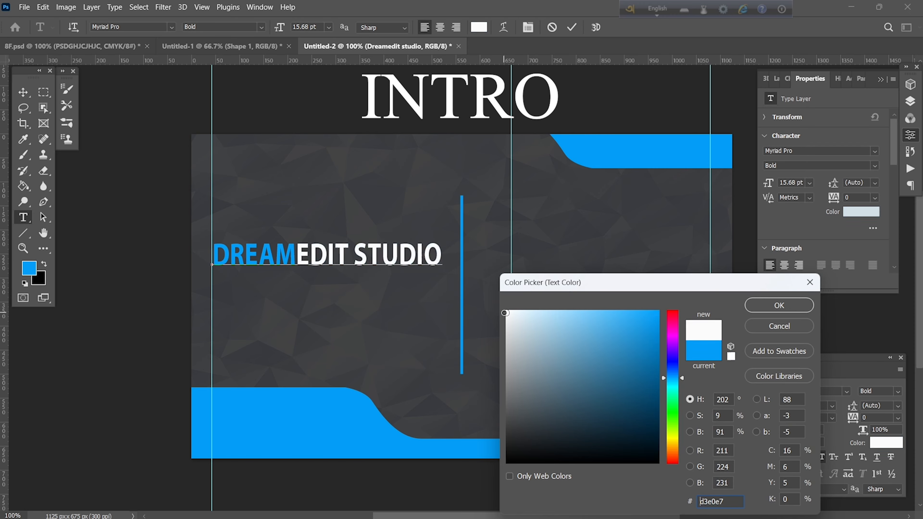
left_click(758, 309)
left_click(572, 27)
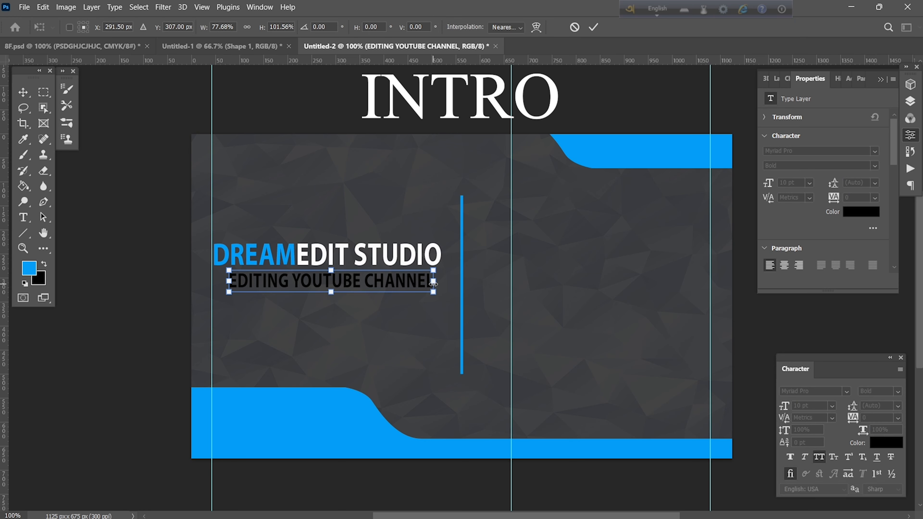
Resize the EDITING YOUTUBE CHANNEL subtitle taller and adjust the name text's size at upper right.
mouse_move(443, 287)
left_mouse_down()
mouse_move(414, 287)
mouse_move(441, 290)
left_mouse_up()
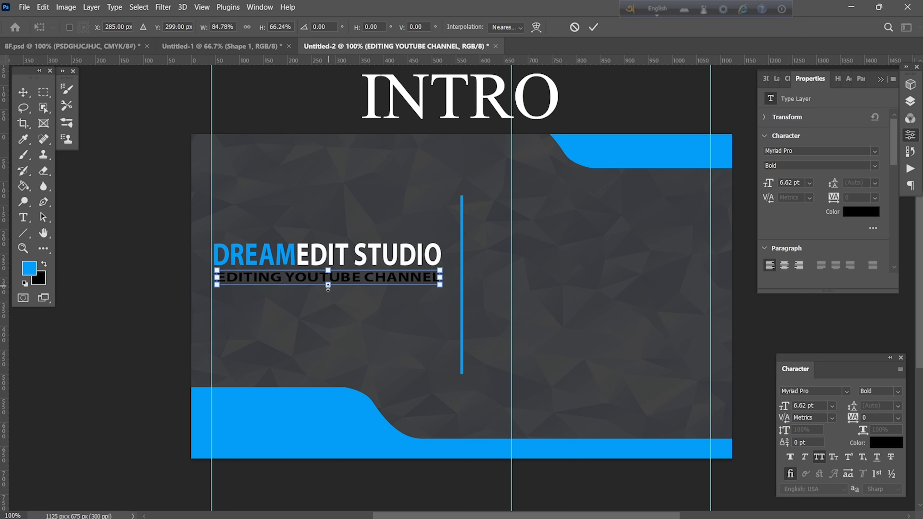
left_click_drag(328, 286, 327, 291)
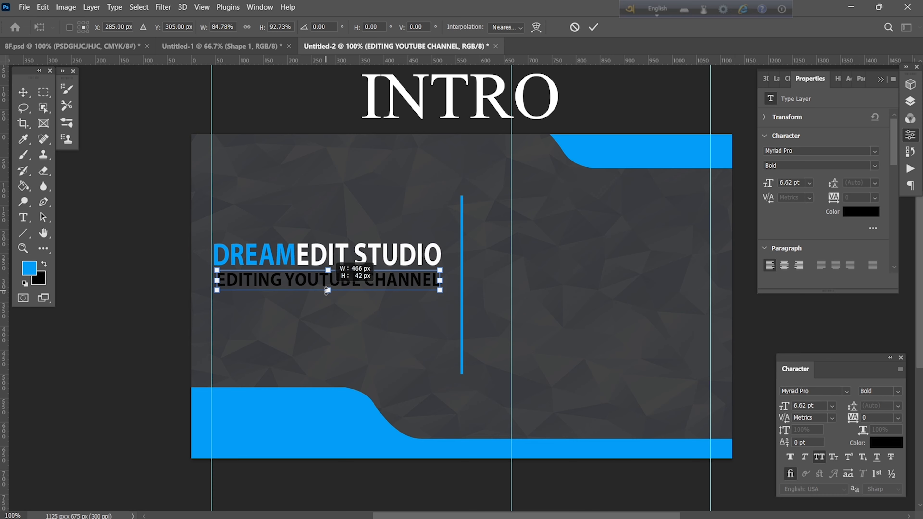
left_click(593, 27)
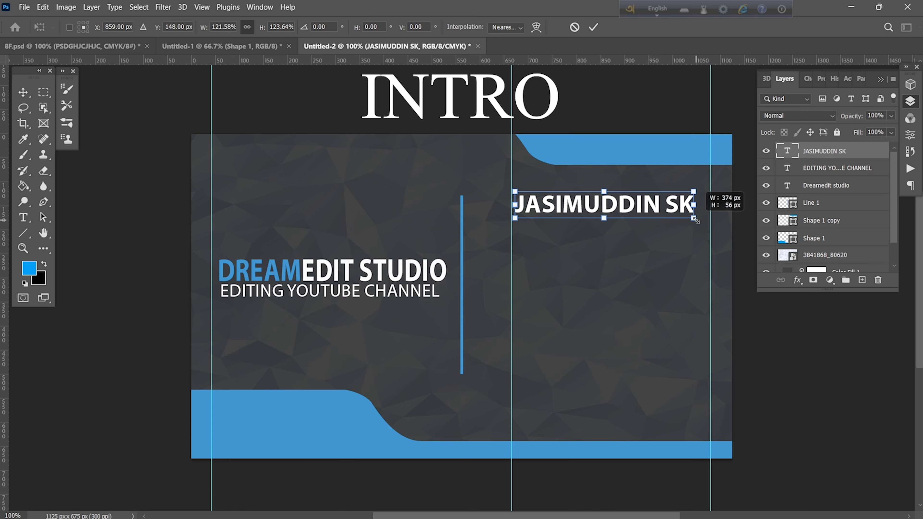
left_click_drag(696, 204, 692, 204)
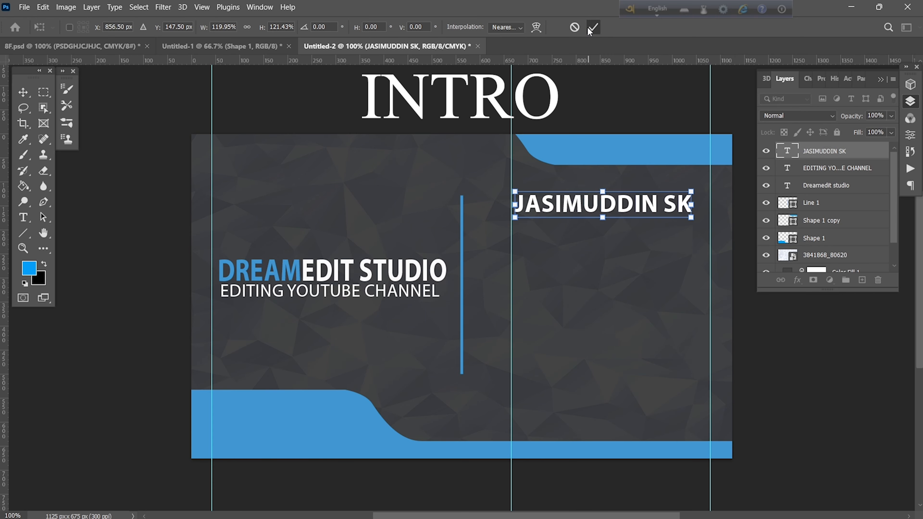
Add a PHOTO EDITOR job title below the name, coloured with the card's sampled blue.
left_click(592, 29)
key("t")
left_click(518, 227)
type("EDITOR")
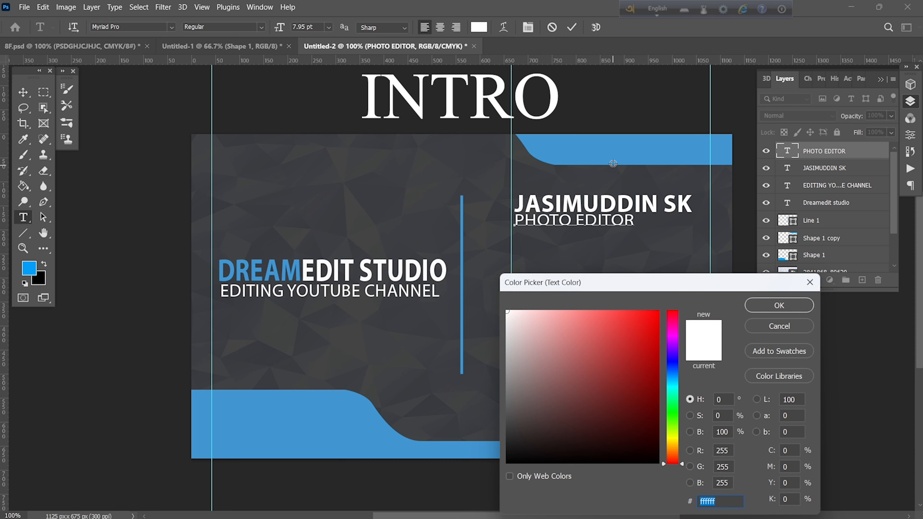
left_click(613, 164)
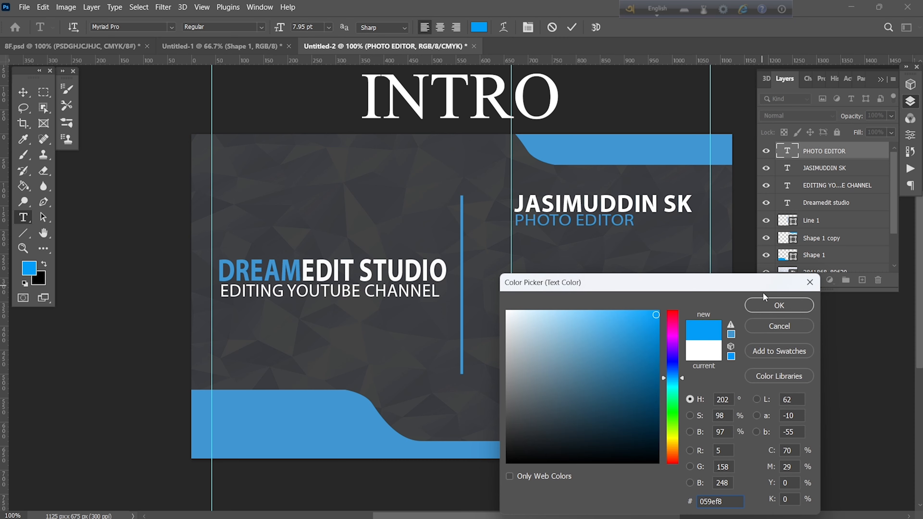
left_click(779, 306)
left_click(572, 27)
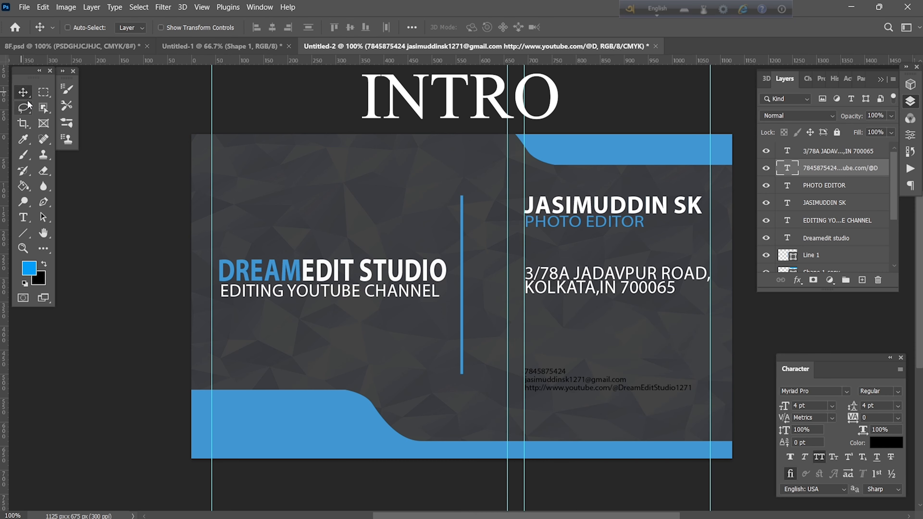
Enlarge the contact details, shrink the location pin icon, move the phone icon beside its number, and add a guide.
key("ctrl+t")
left_click_drag(694, 394, 726, 404)
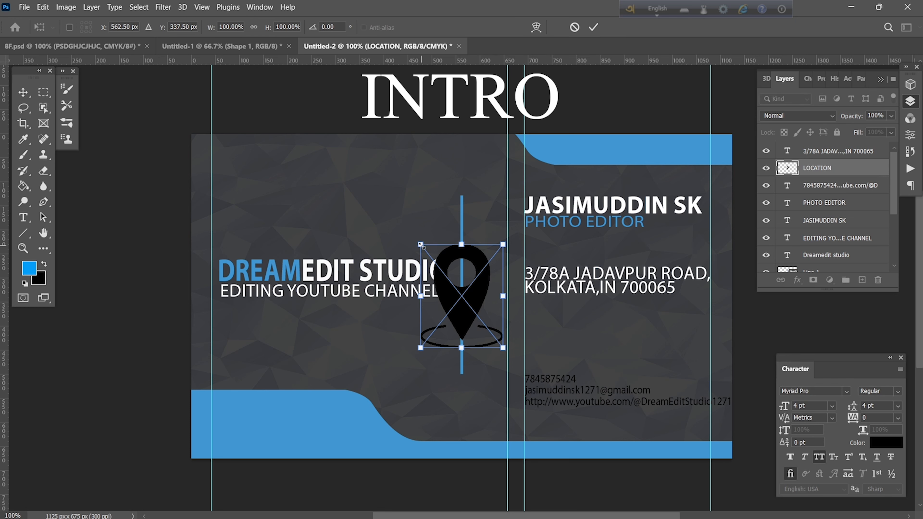
left_click_drag(417, 241, 511, 286)
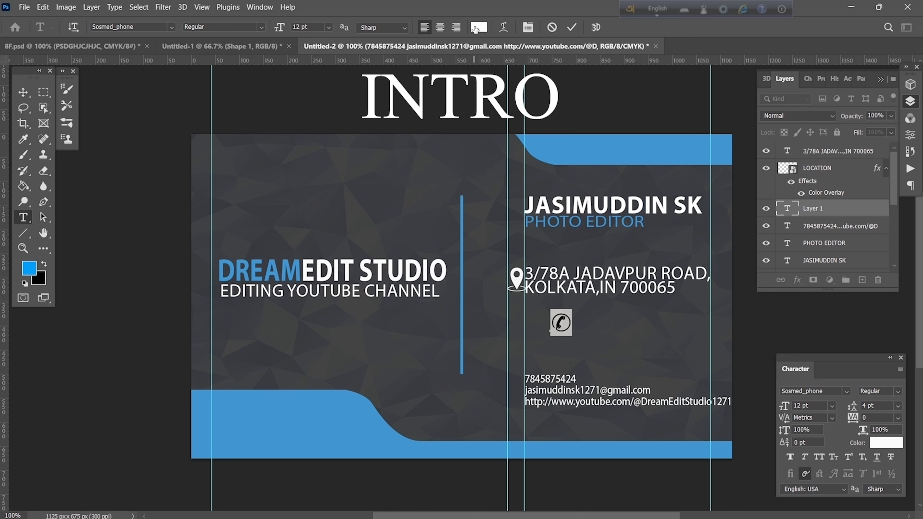
left_click(571, 27)
left_click_drag(588, 338, 547, 389)
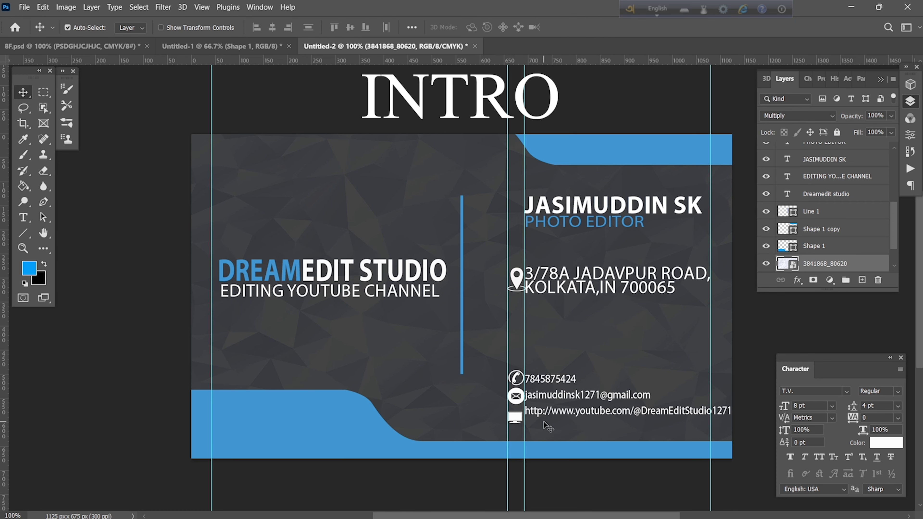
left_click_drag(212, 137, 152, 136)
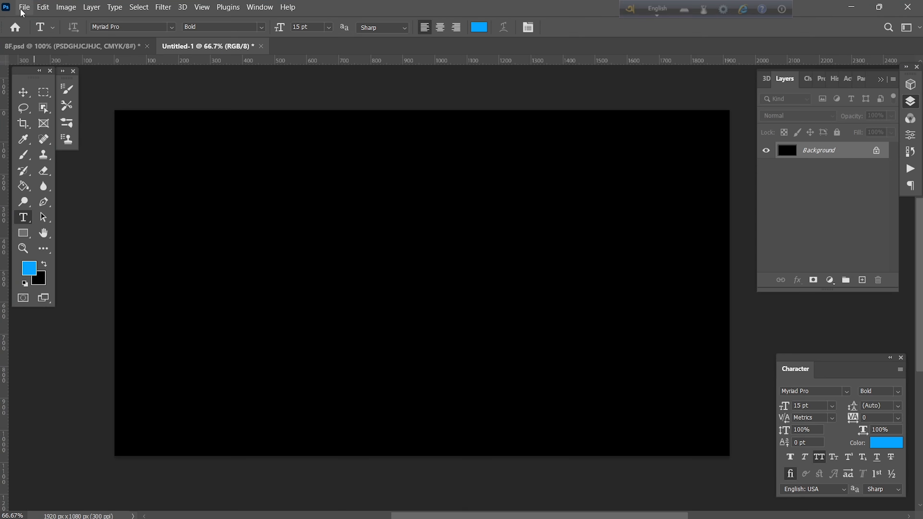
Create a new document with File > New, 1125 px wide by 675 px high.
left_click(22, 13)
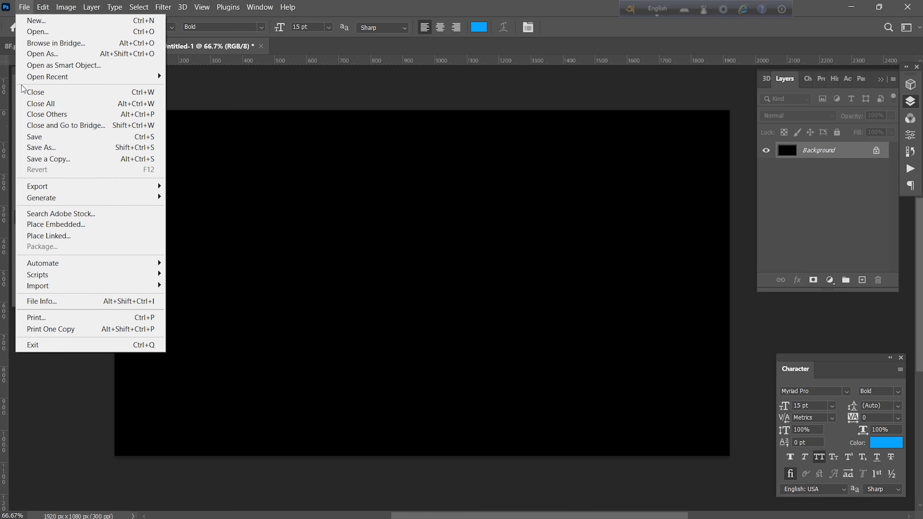
left_click(34, 23)
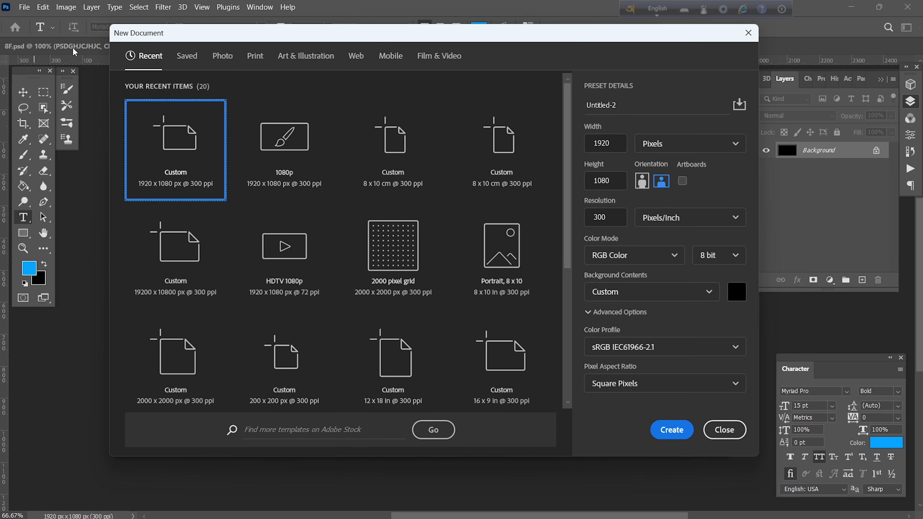
double_click(596, 152)
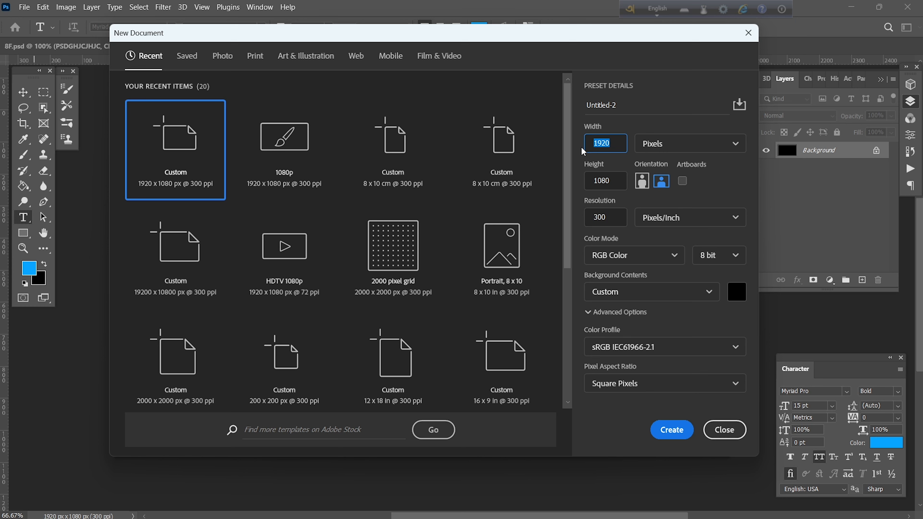
type("1125")
left_click_drag(611, 180, 586, 183)
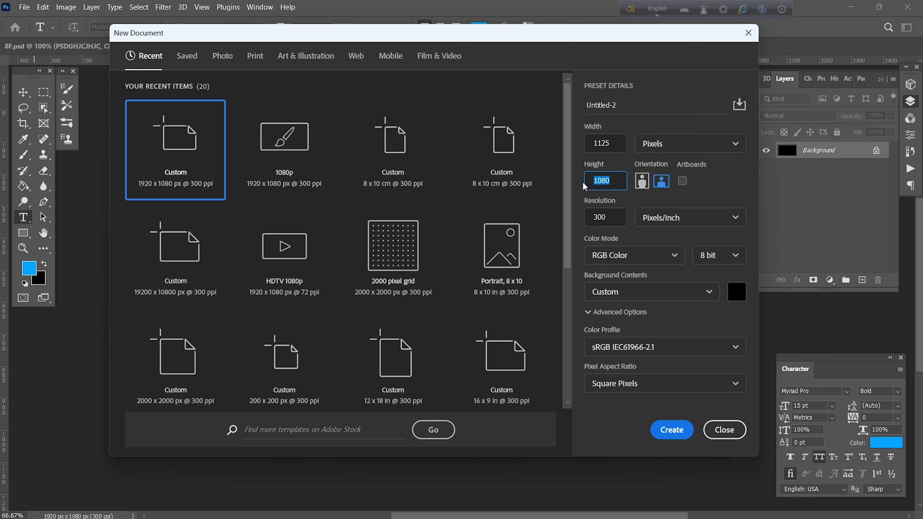
type("675")
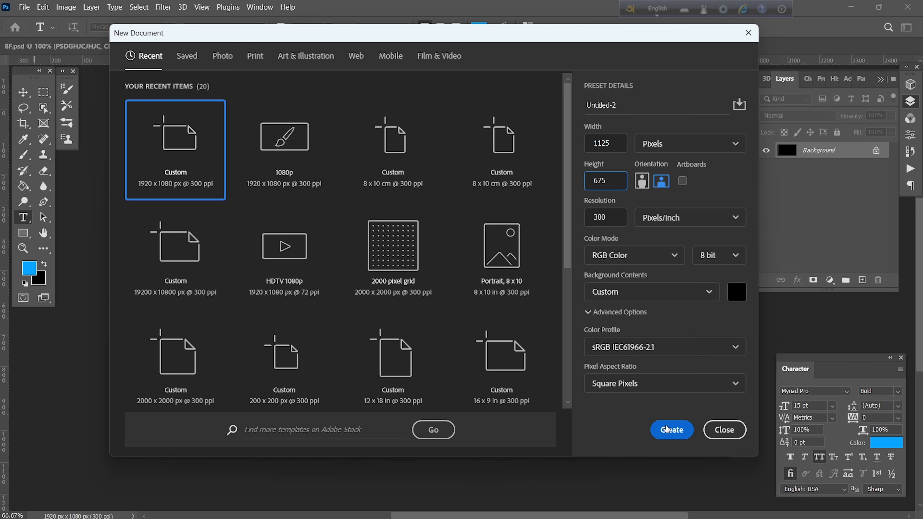
left_click(668, 436)
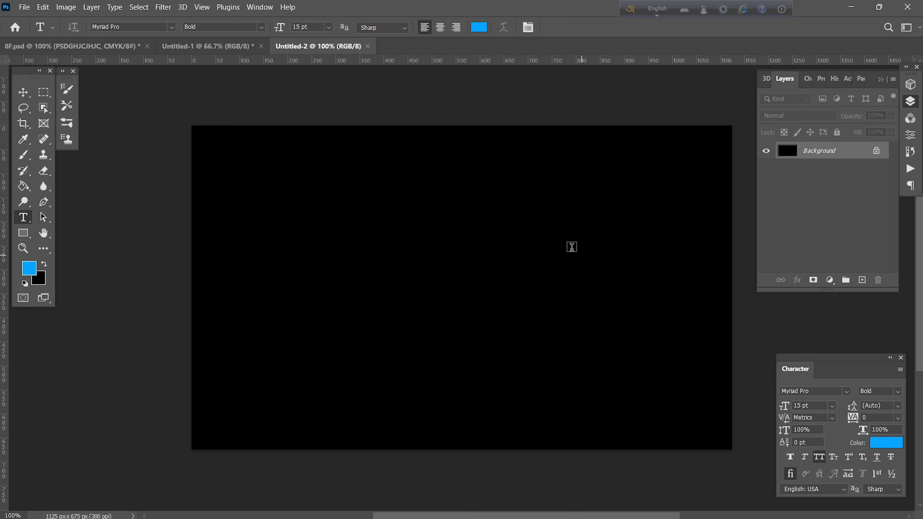
Add a Solid Color fill layer set to dark grey #444444.
left_click(830, 281)
left_click(830, 292)
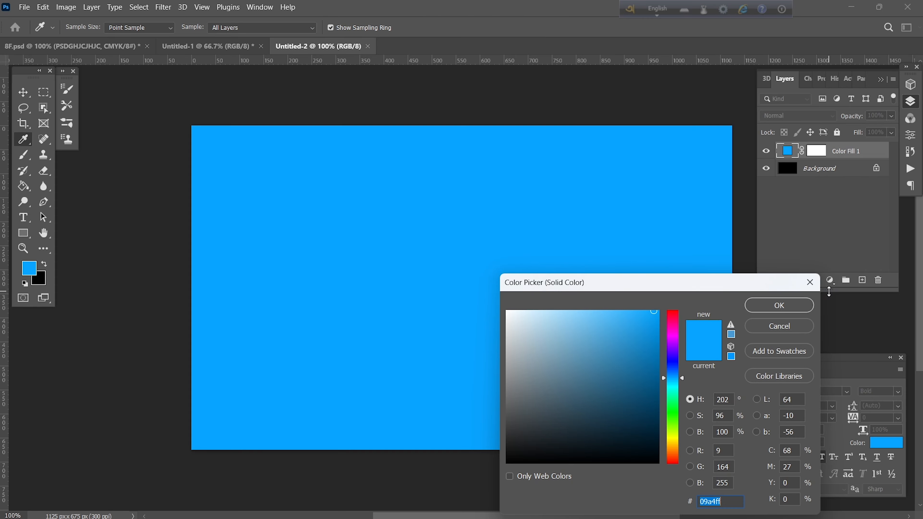
left_click_drag(517, 406, 505, 423)
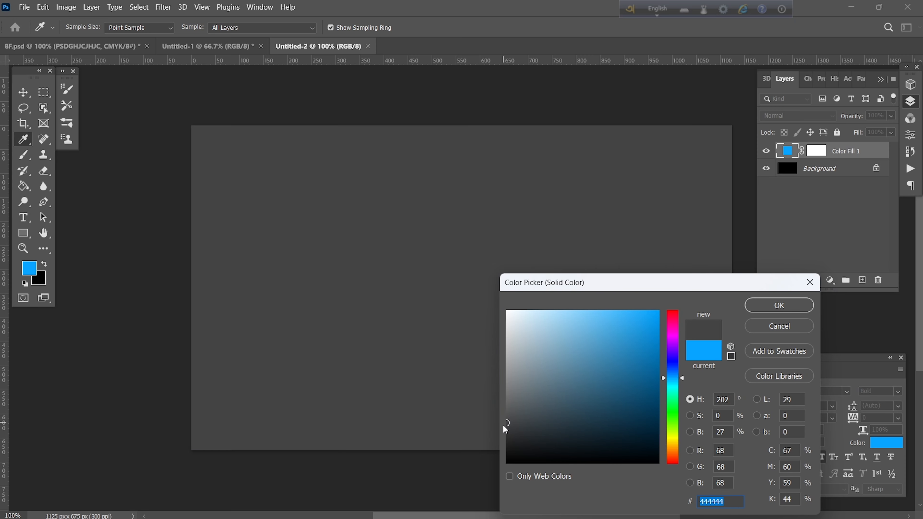
left_click(776, 307)
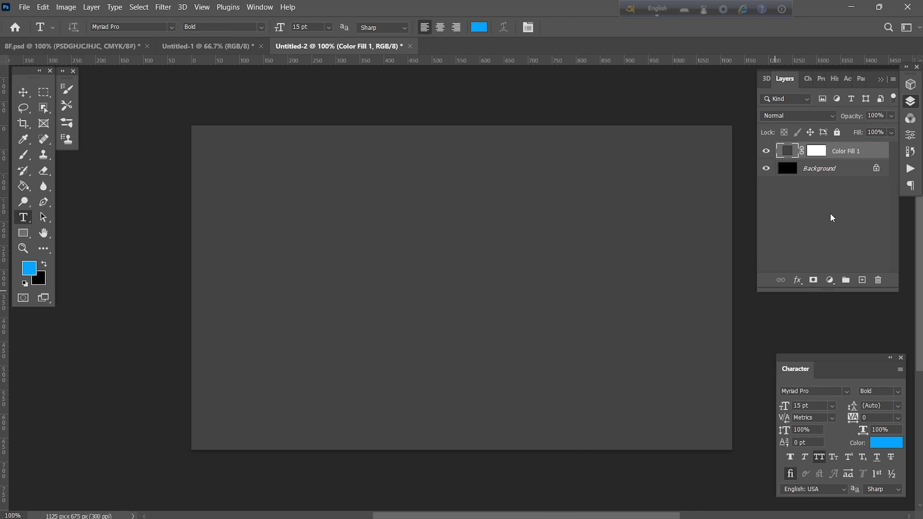
Place the low-poly texture image on the card and set its blend mode to Multiply.
left_click(24, 7)
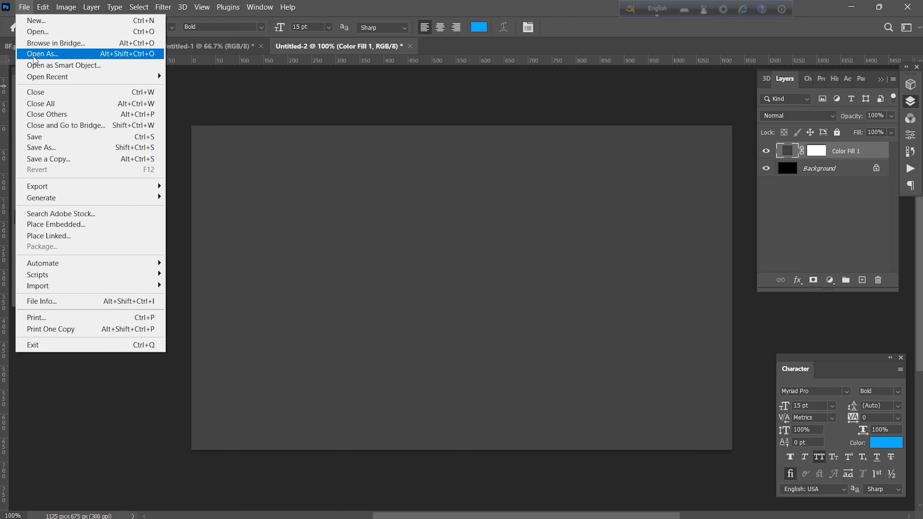
left_click(63, 228)
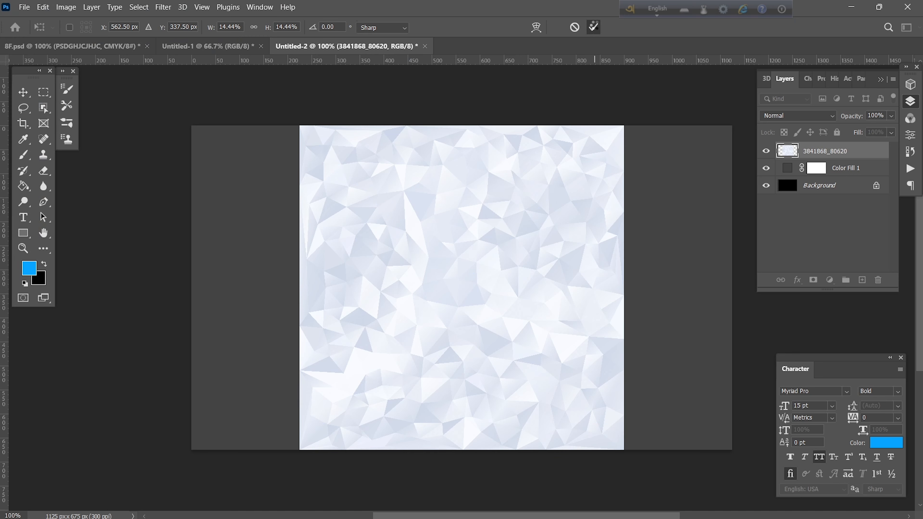
left_click(594, 27)
key("t")
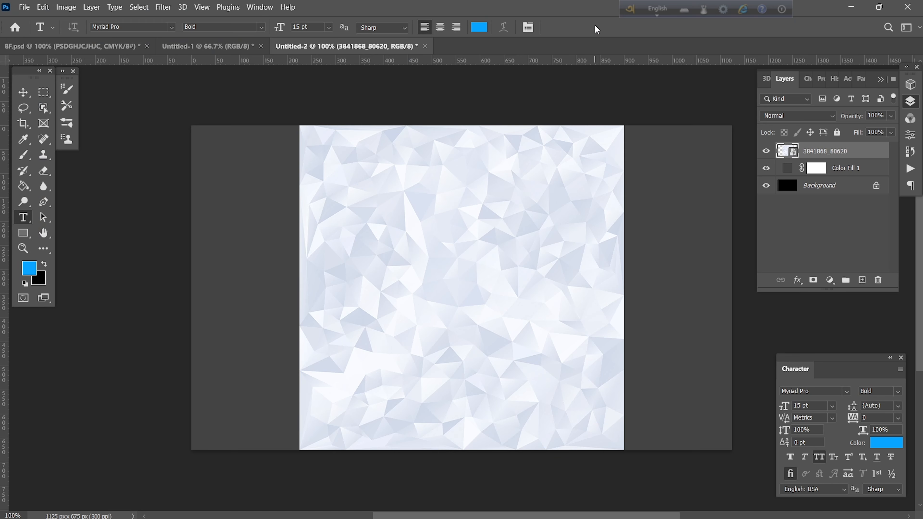
left_click(793, 115)
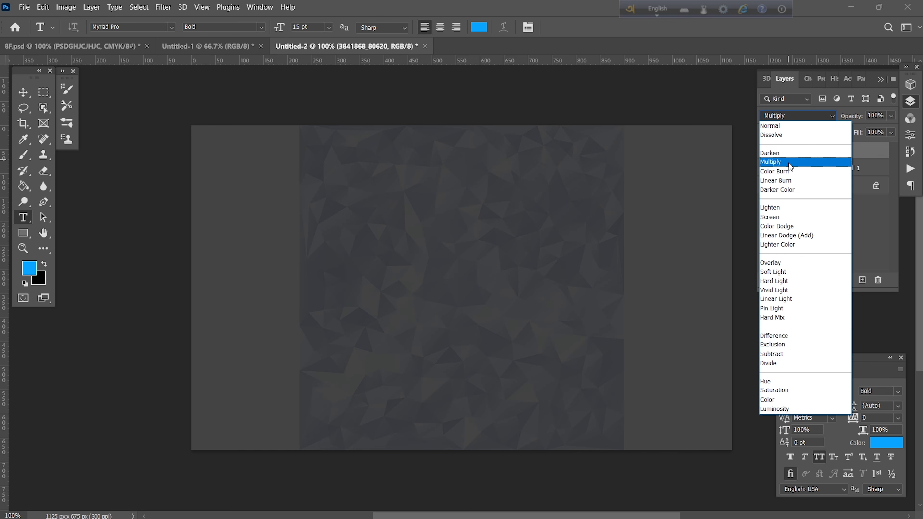
left_click(791, 167)
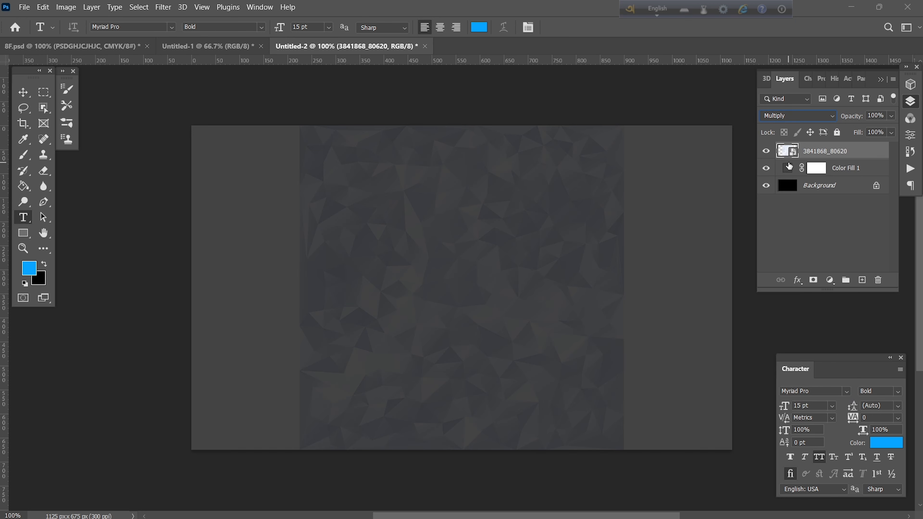
Free-transform the texture, stretching it past every edge until it covers the whole card.
left_click(23, 91)
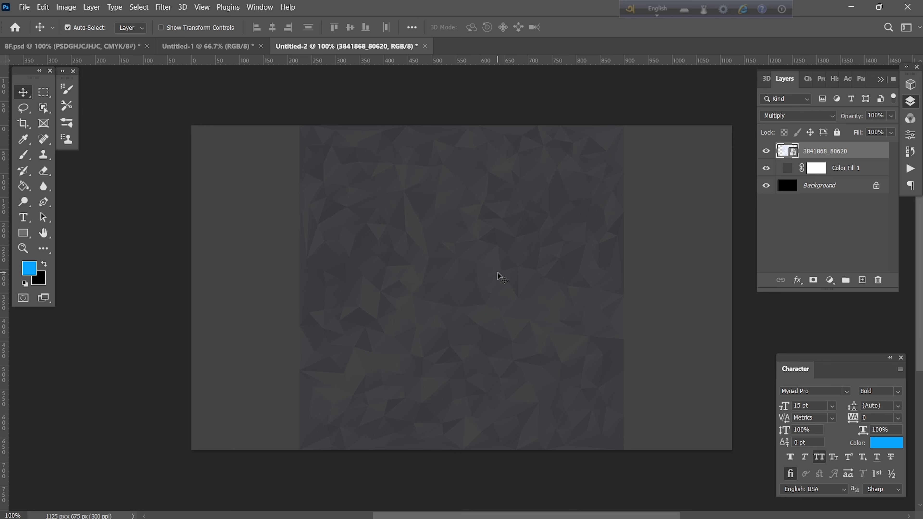
key("ctrl+t")
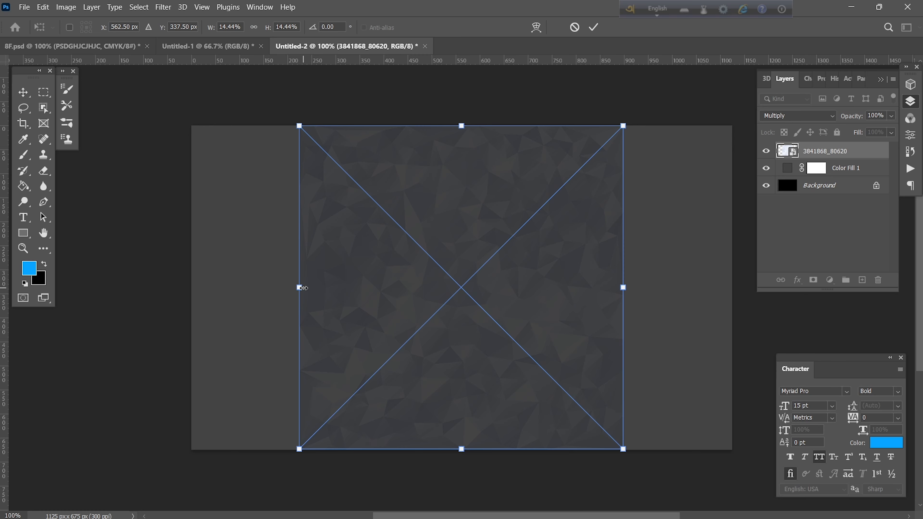
left_click_drag(301, 287, 191, 288)
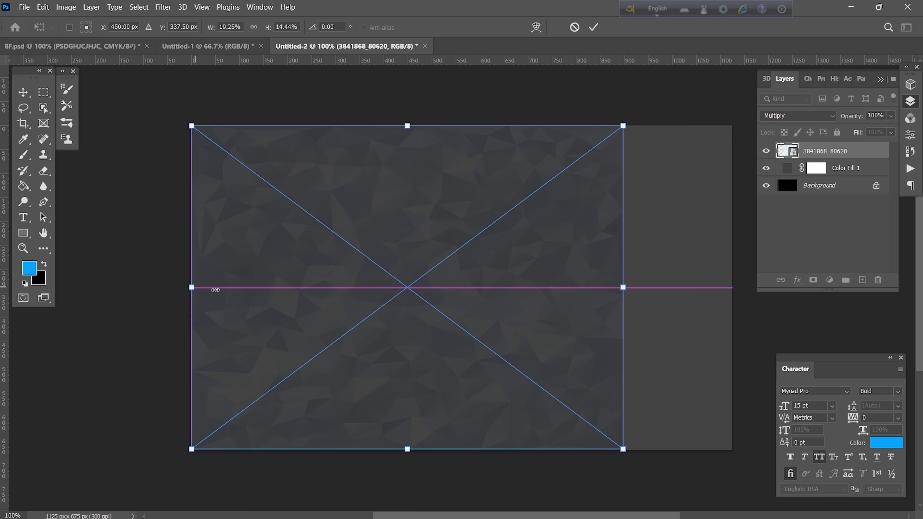
left_click_drag(624, 287, 741, 288)
left_click_drag(467, 450, 467, 493)
left_click_drag(471, 124, 466, 85)
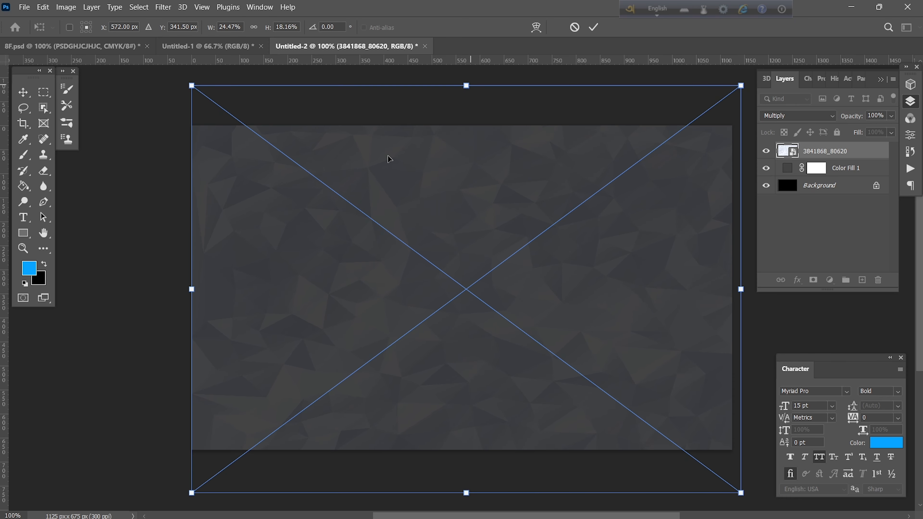
left_click_drag(184, 290, 137, 290)
left_click_drag(745, 290, 765, 290)
left_click_drag(456, 493, 461, 507)
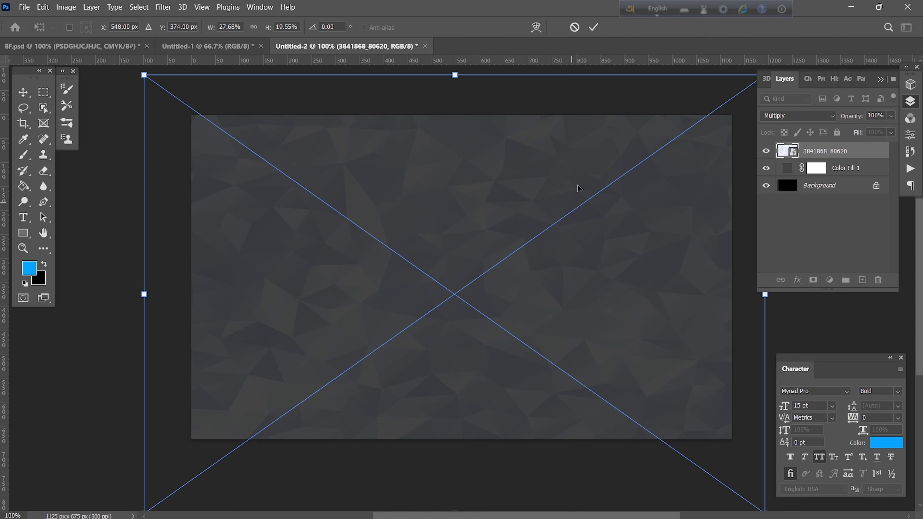
left_click(594, 27)
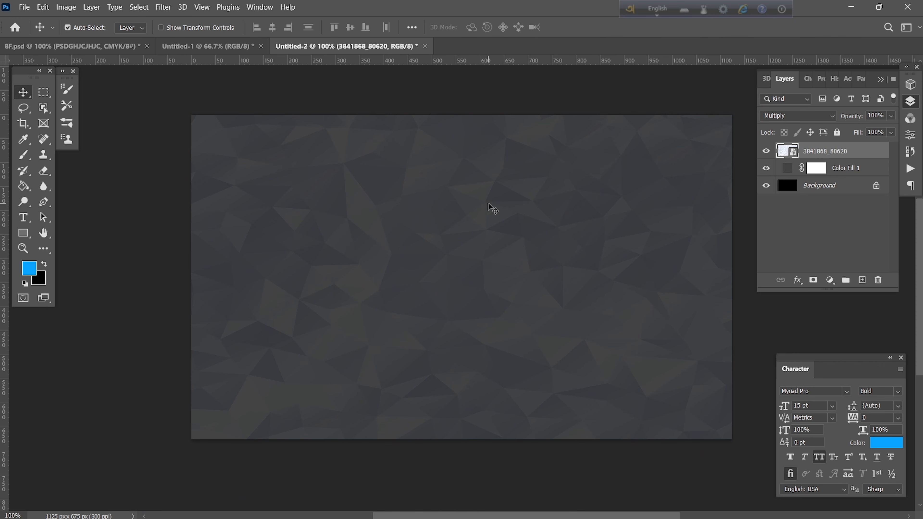
scroll(472, 295, "up", 2)
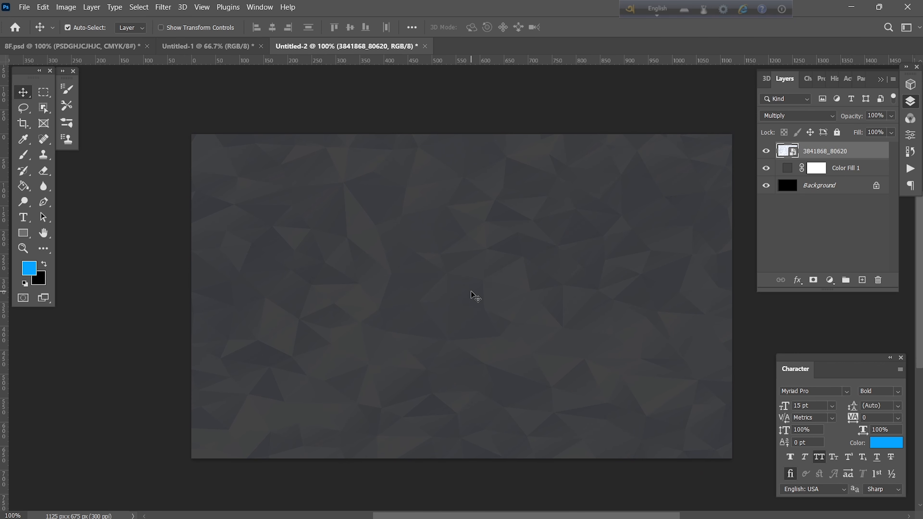
In Untitled-1, drag down horizontal guides near 345 px, 452 px and 519.2 px.
left_click(214, 47)
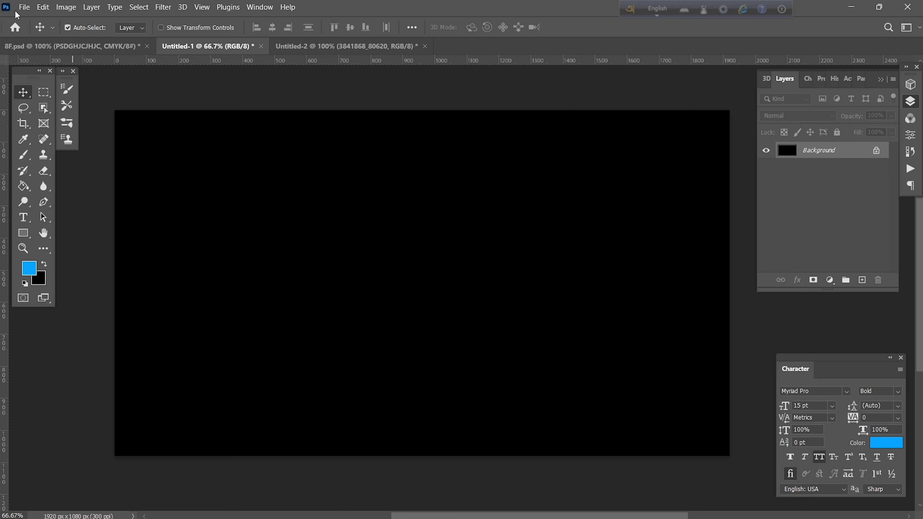
left_click(25, 9)
left_click(264, 200)
left_click_drag(441, 64, 440, 221)
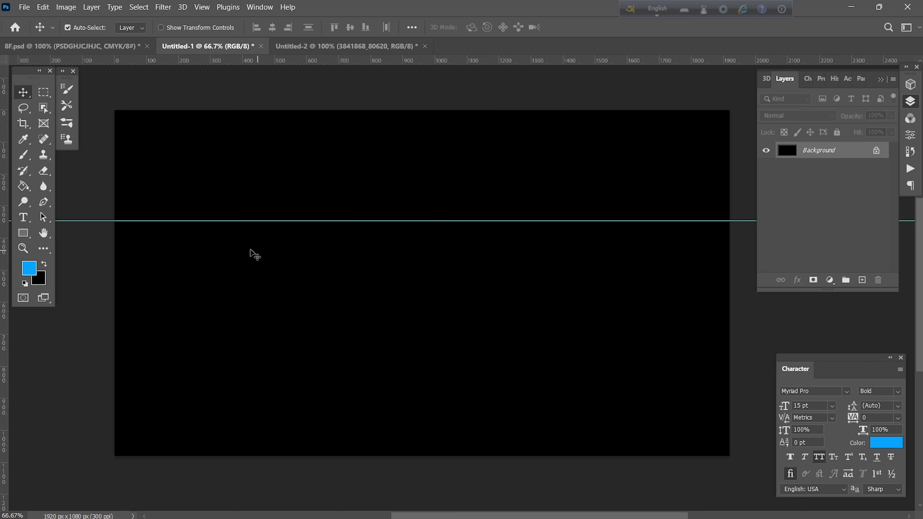
left_click_drag(347, 62, 352, 276)
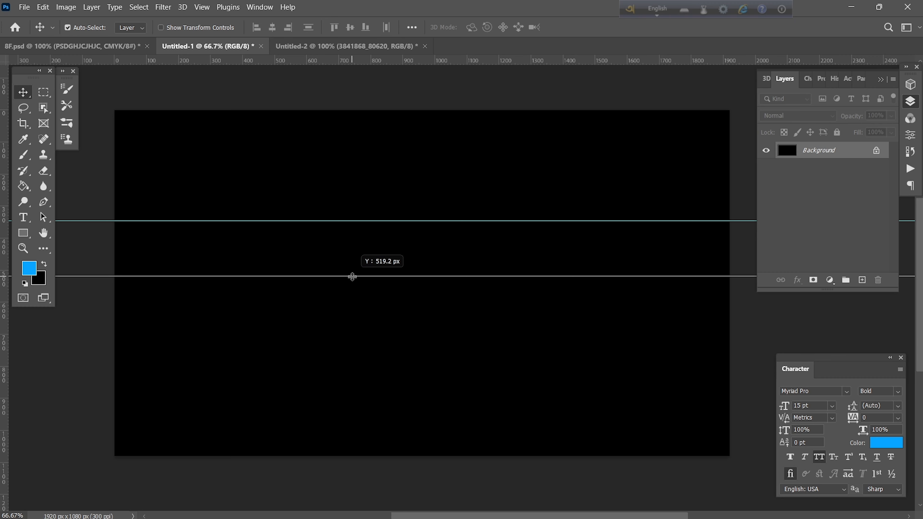
left_click_drag(352, 277, 352, 277)
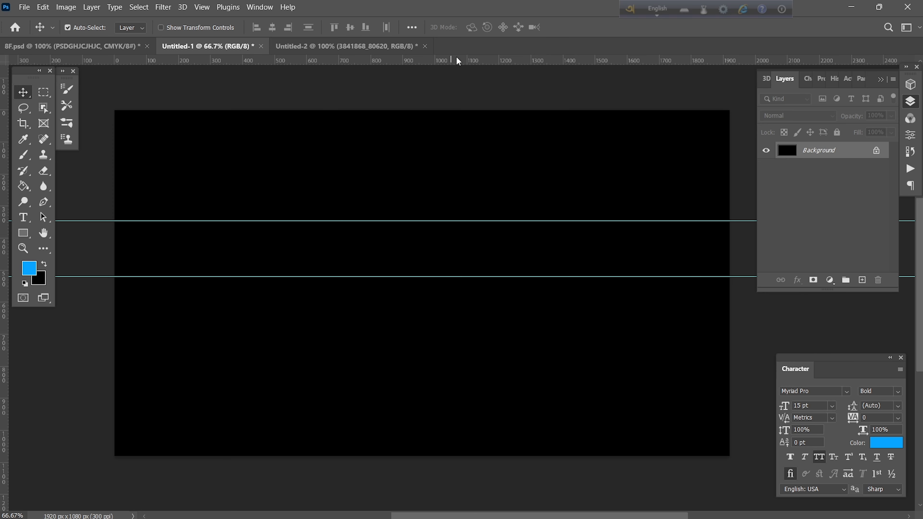
left_click_drag(458, 61, 447, 259)
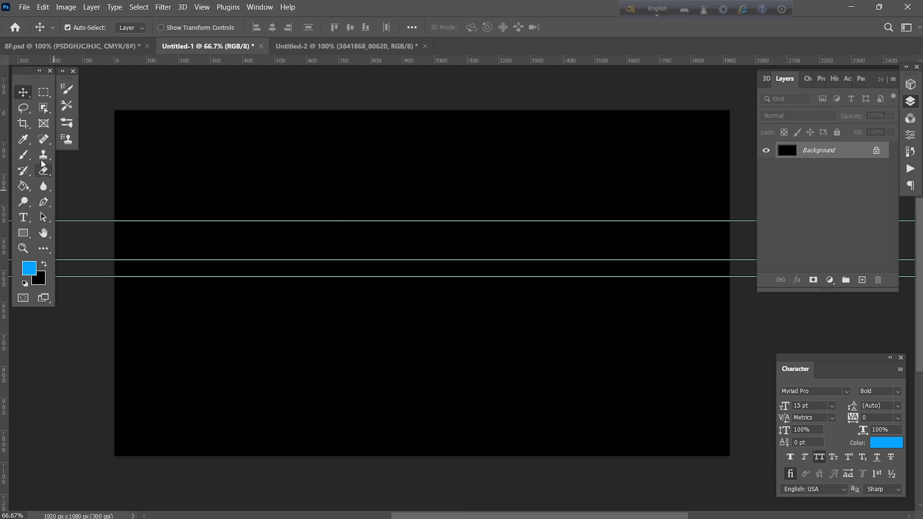
Set the Pen tool to Shape mode with the recent blue fill and foreground colour #069ef8.
left_click(45, 203)
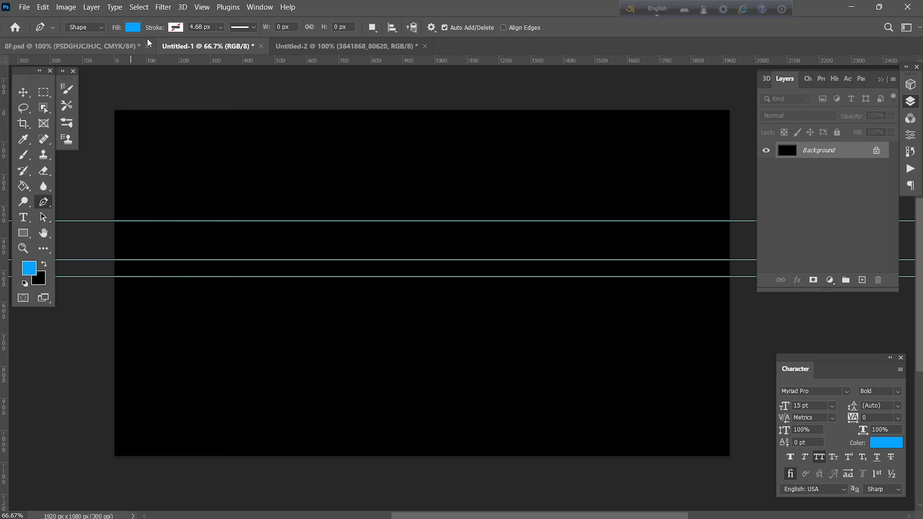
left_click(132, 28)
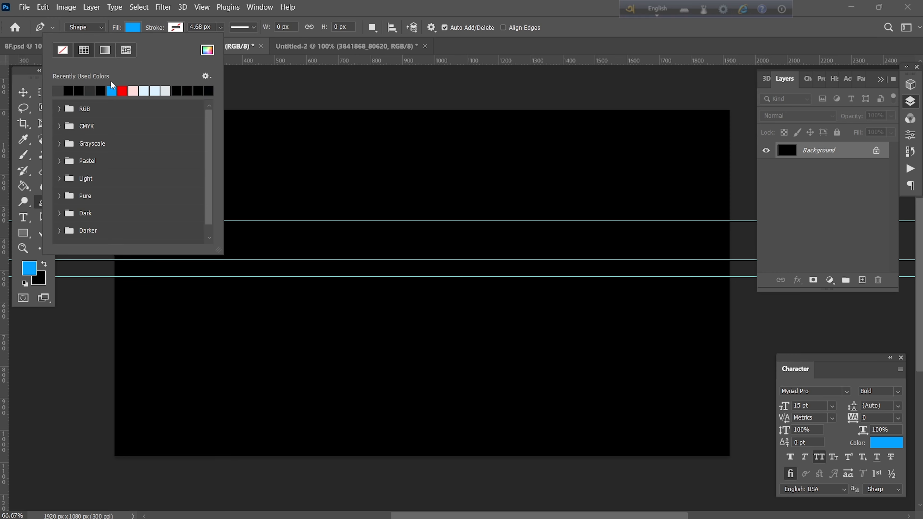
left_click(113, 90)
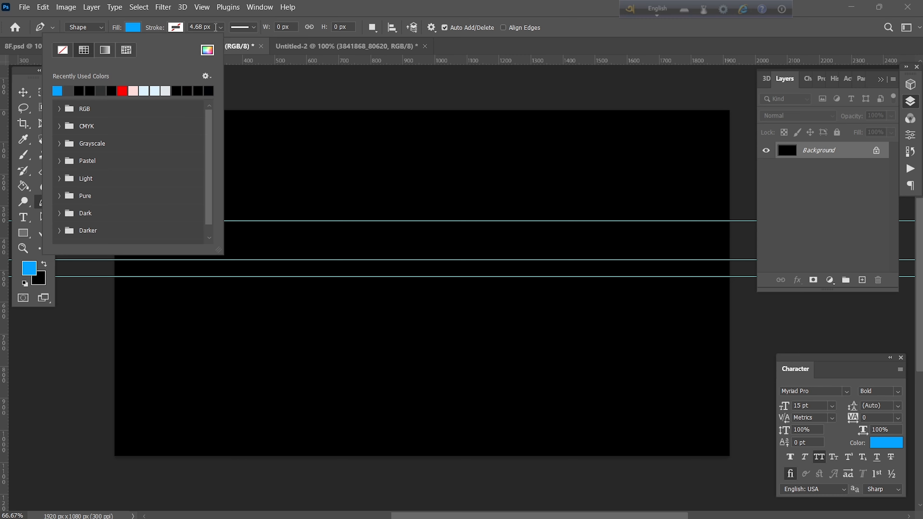
left_click(175, 28)
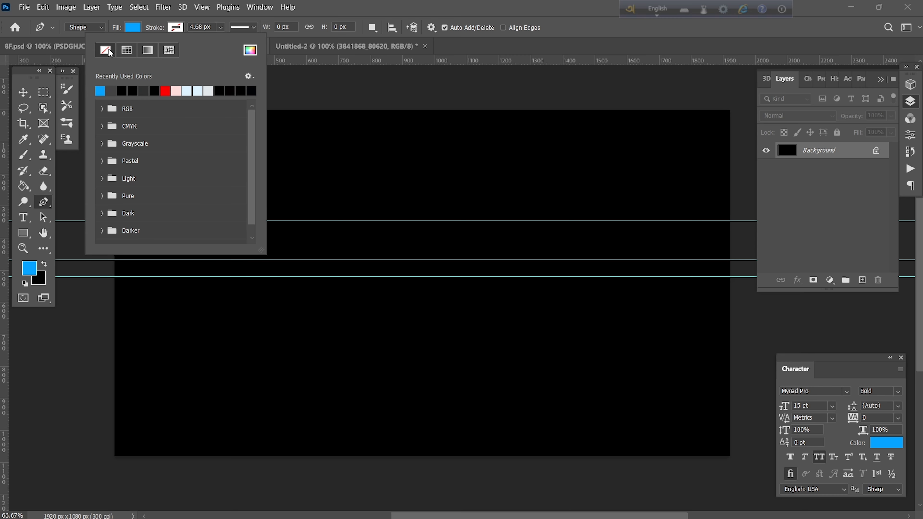
left_click(329, 3)
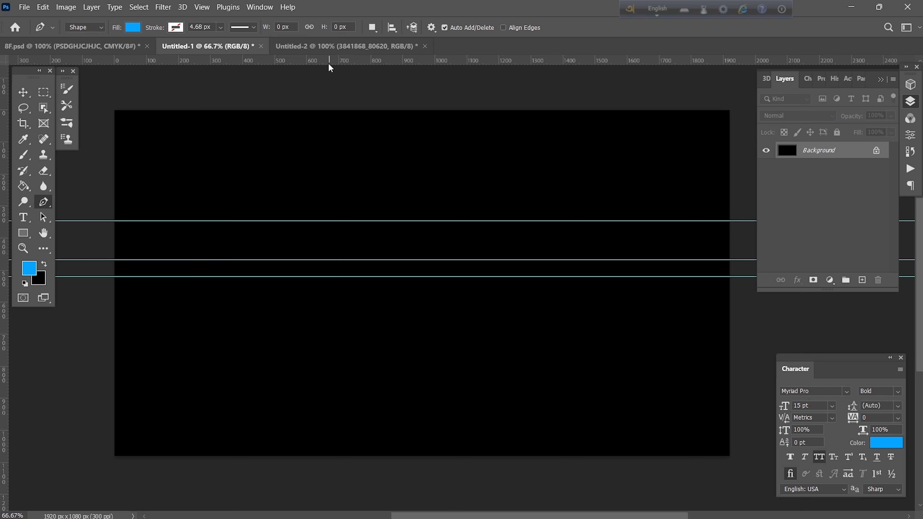
left_click(31, 271)
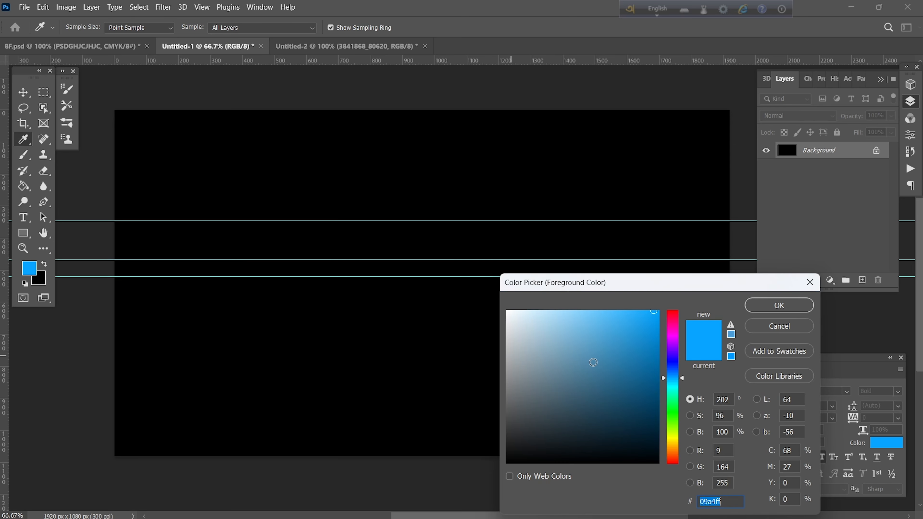
type("069ef8")
left_click(779, 307)
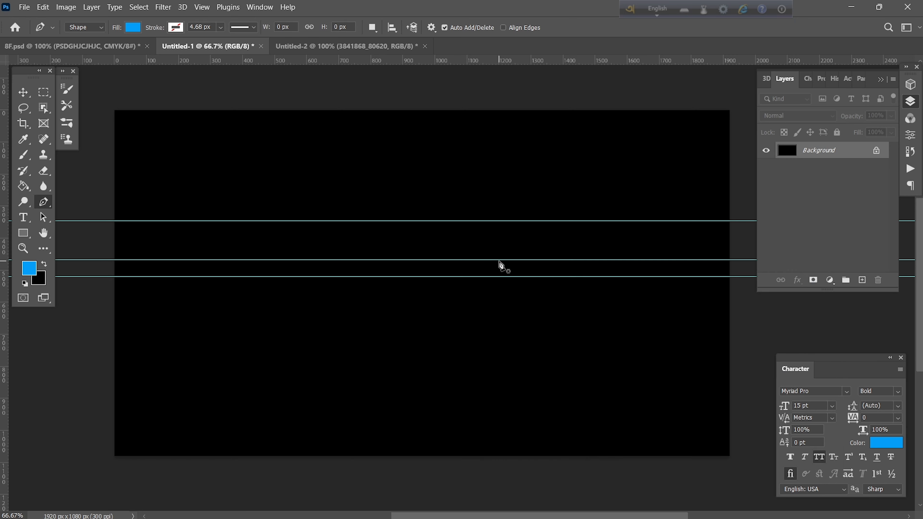
Pen-draw anchors along the guides: full width at the bottom, tall at left, curving down into a thin strip.
left_click(732, 278)
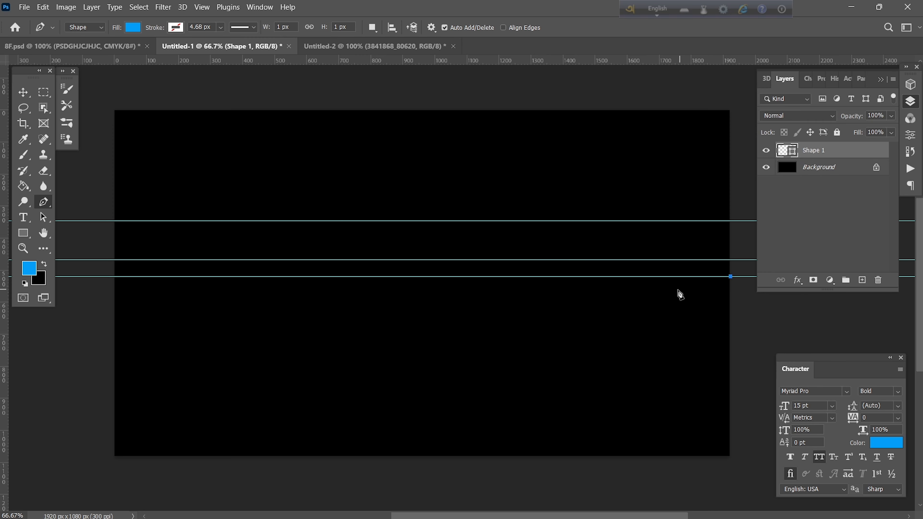
left_click(115, 277)
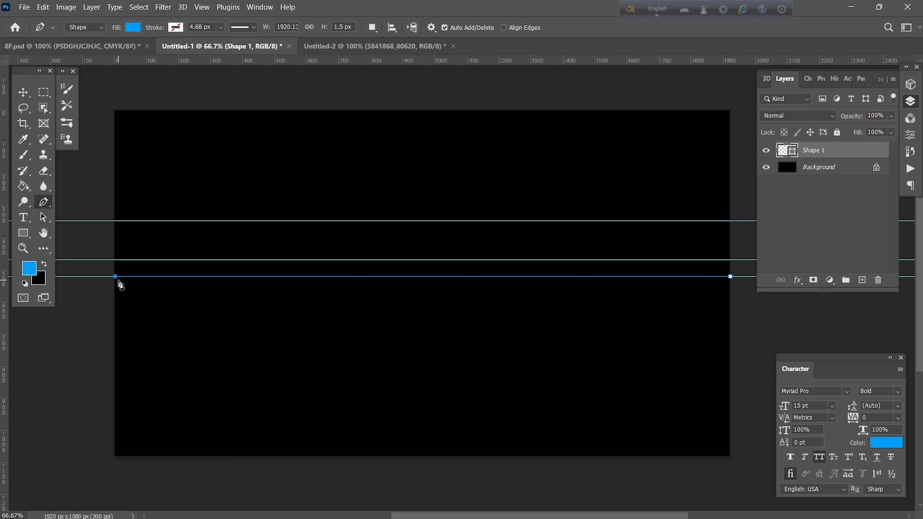
left_click(115, 221)
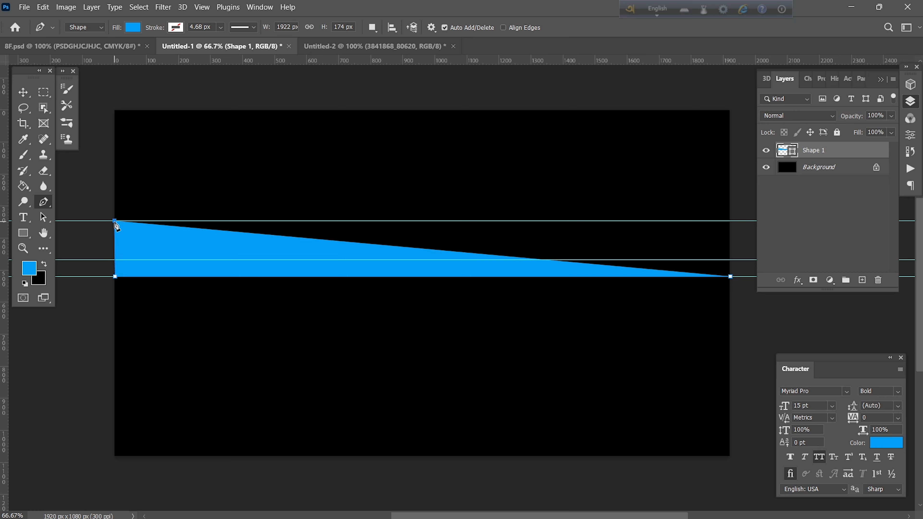
left_click(239, 221)
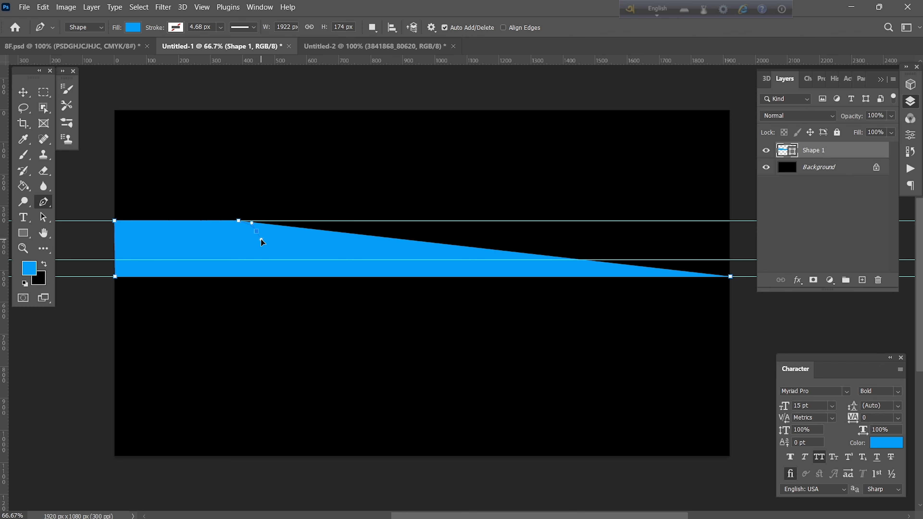
left_click_drag(261, 239, 261, 239)
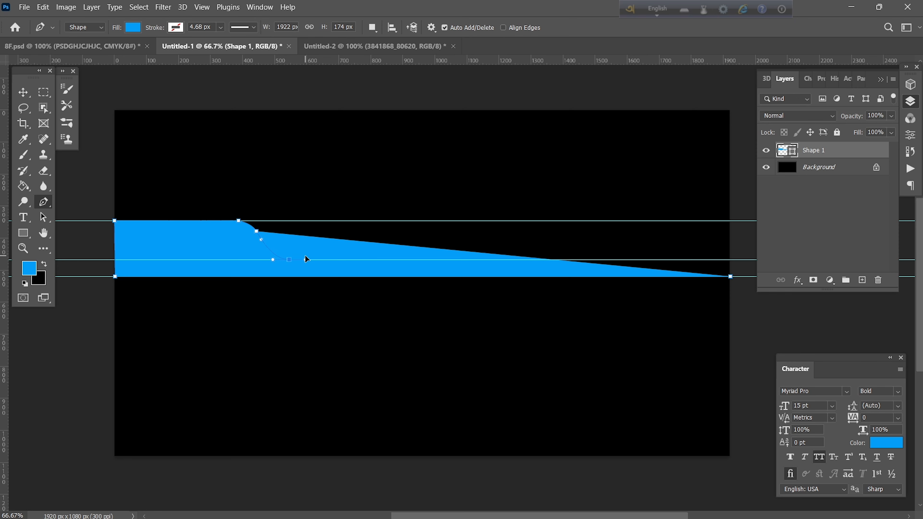
left_click_drag(305, 257, 305, 258)
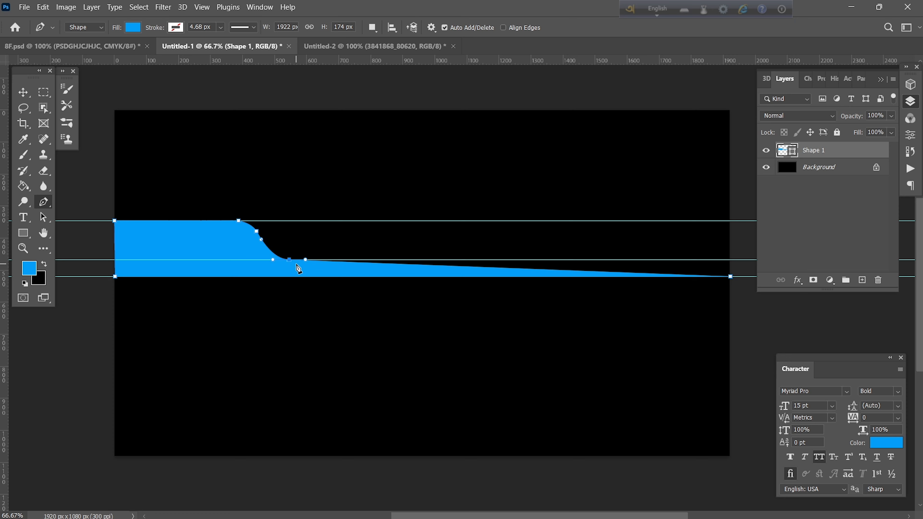
left_click(730, 260)
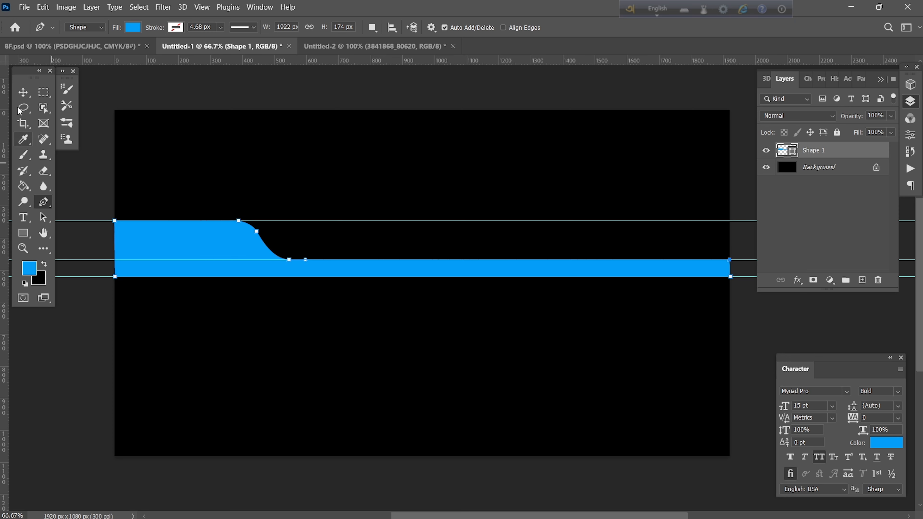
left_click(23, 93)
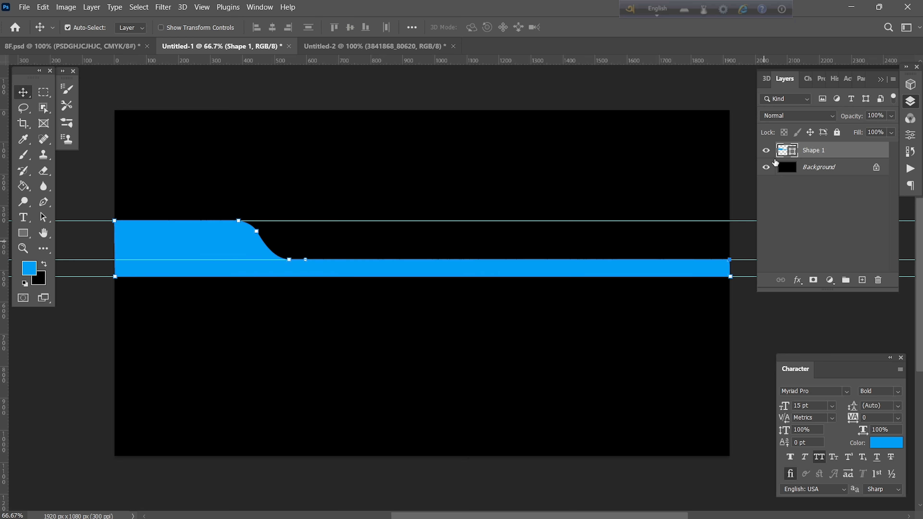
Move the blue Shape 1 wave lower, then drag it into the Untitled-2 card along its bottom edge.
key("ctrl")
left_click(786, 154, "ctrl")
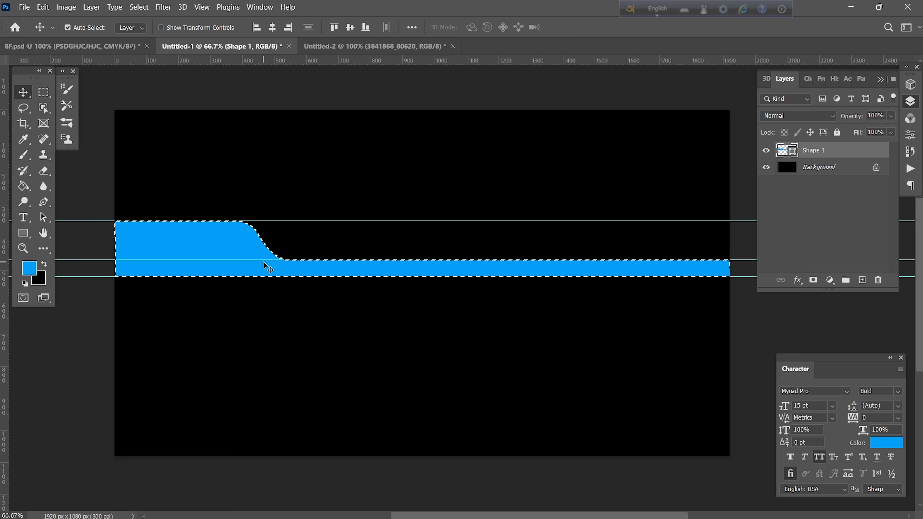
key("ctrl+d")
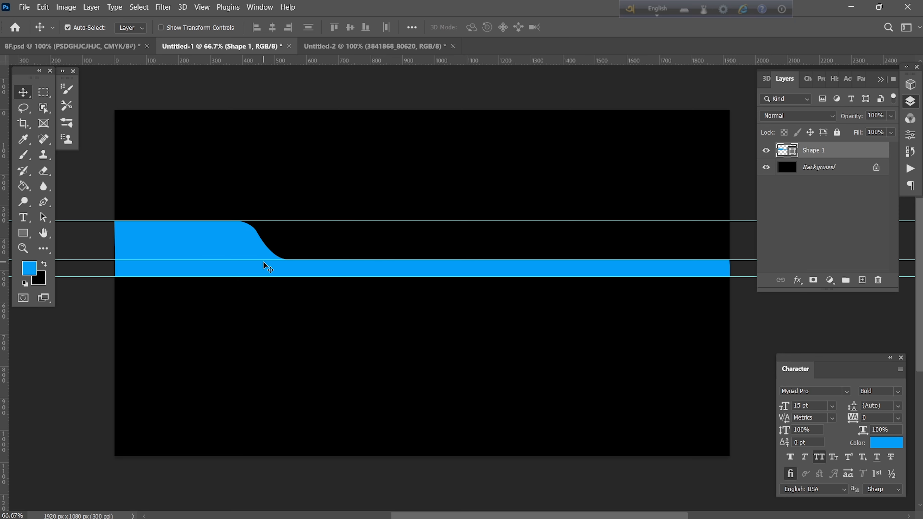
left_click_drag(237, 248, 238, 333)
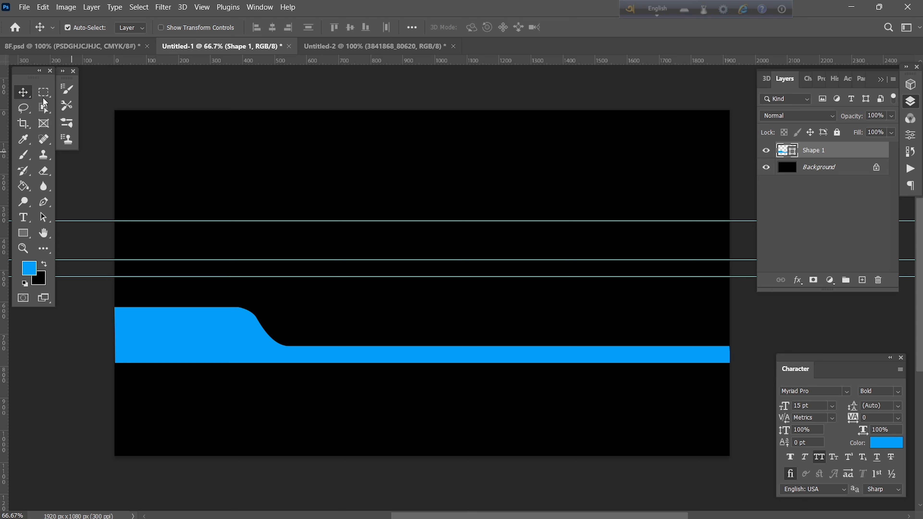
left_click_drag(206, 334, 416, 438)
Scale the bottom blue wave slightly shorter with Free Transform.
key("ctrl+t")
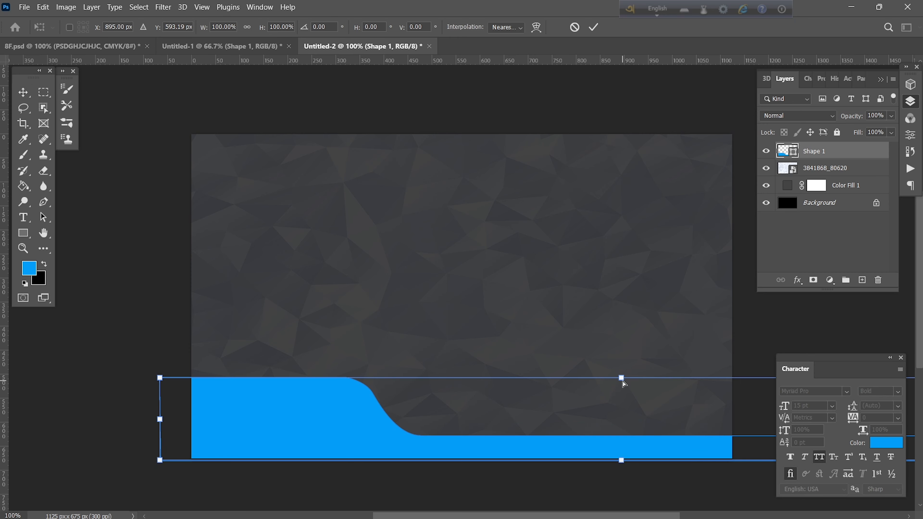
left_click_drag(622, 381, 620, 388)
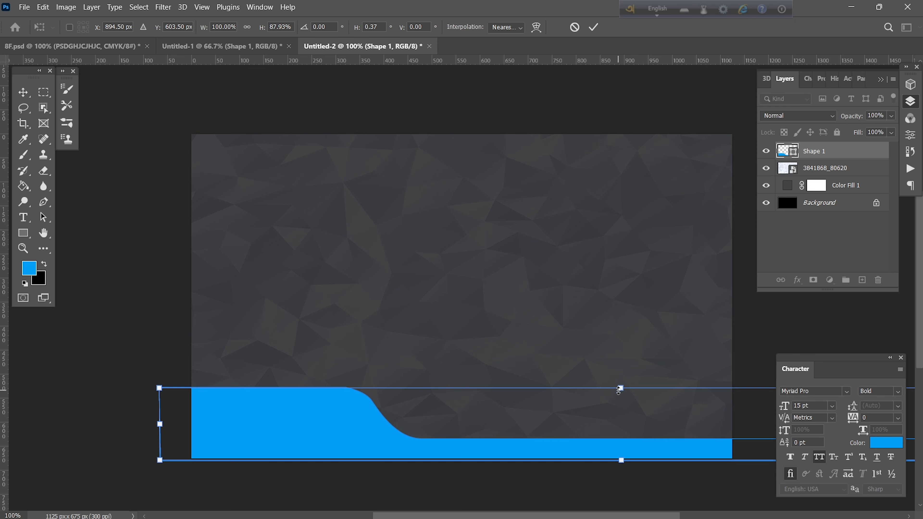
left_click(594, 27)
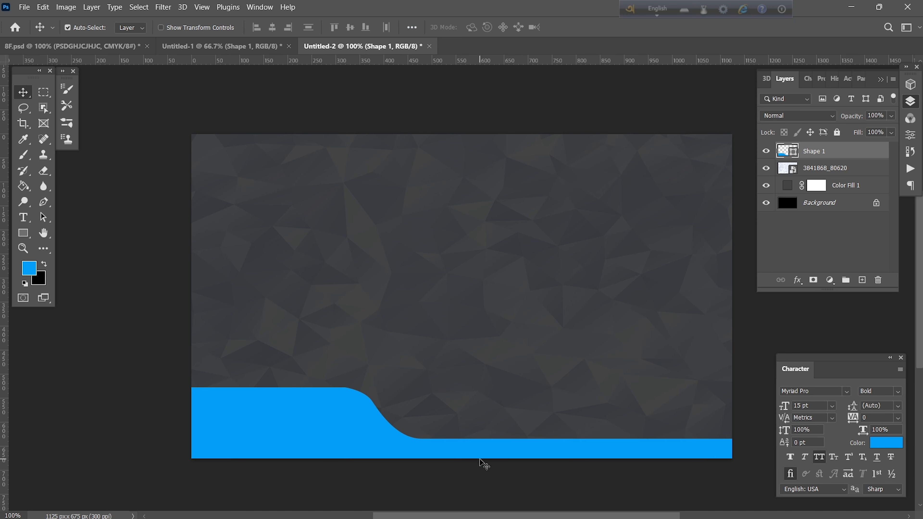
Duplicate the wave layer, move the copy up the card, and flip it vertically.
key("ctrl+t")
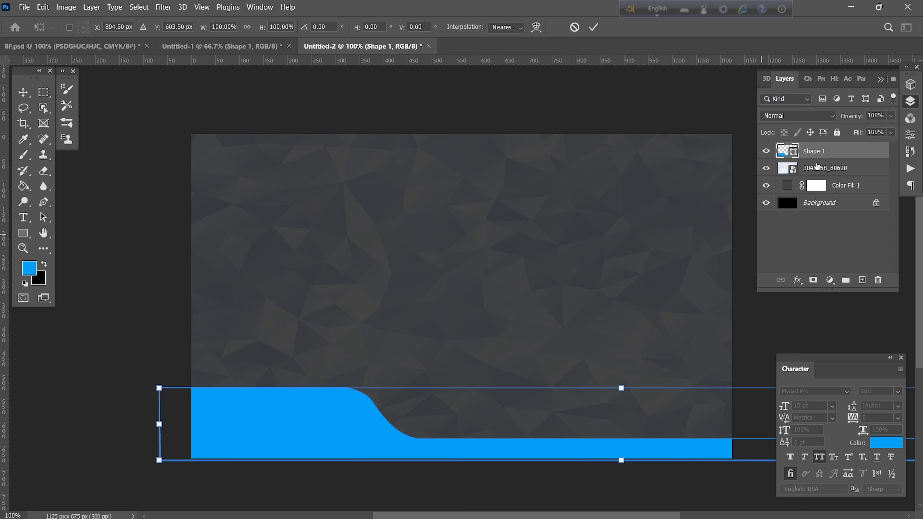
left_click_drag(836, 154, 861, 285)
left_click_drag(365, 422, 337, 293)
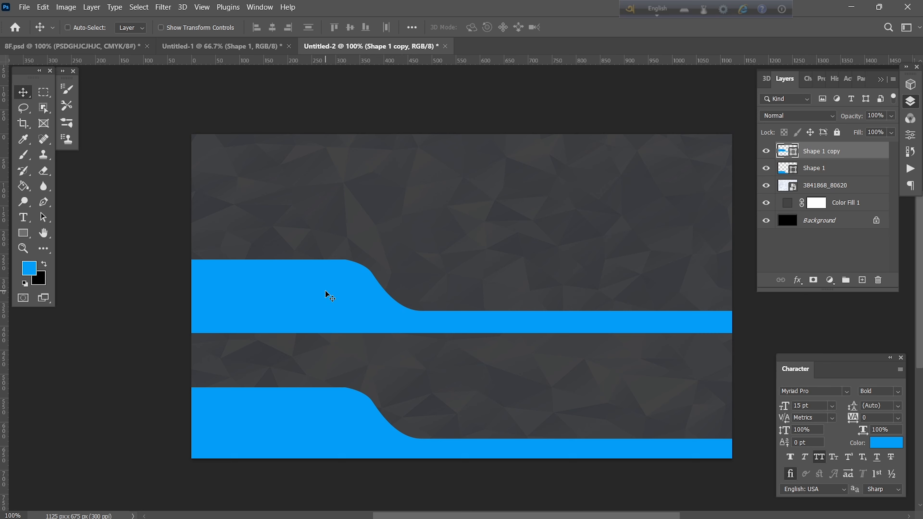
key("ctrl+t")
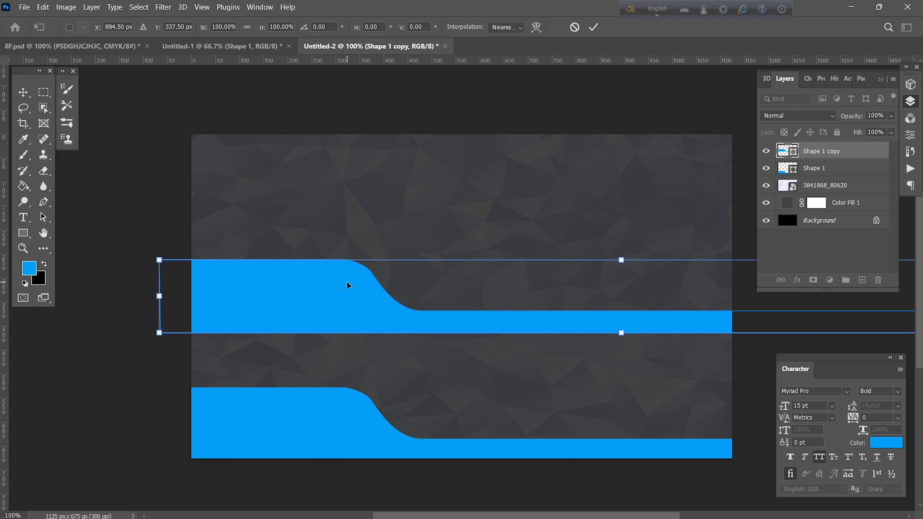
right_click(349, 280)
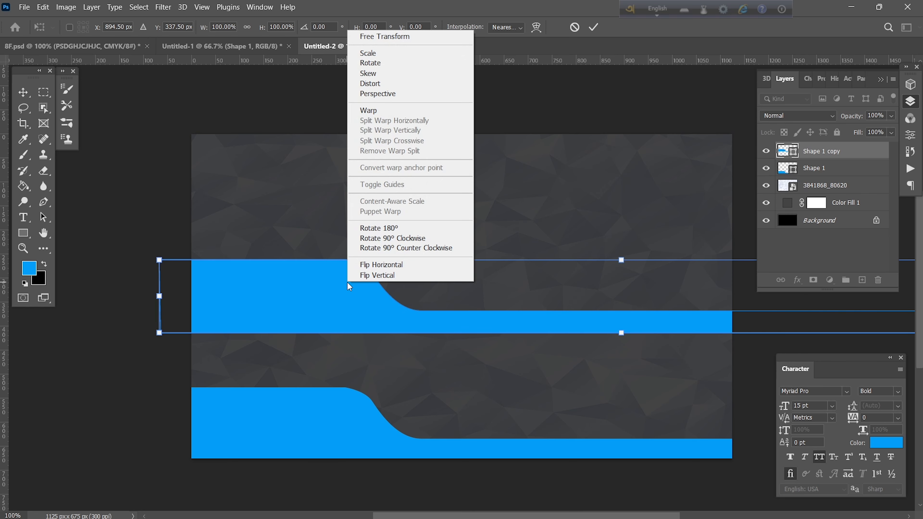
left_click(367, 275)
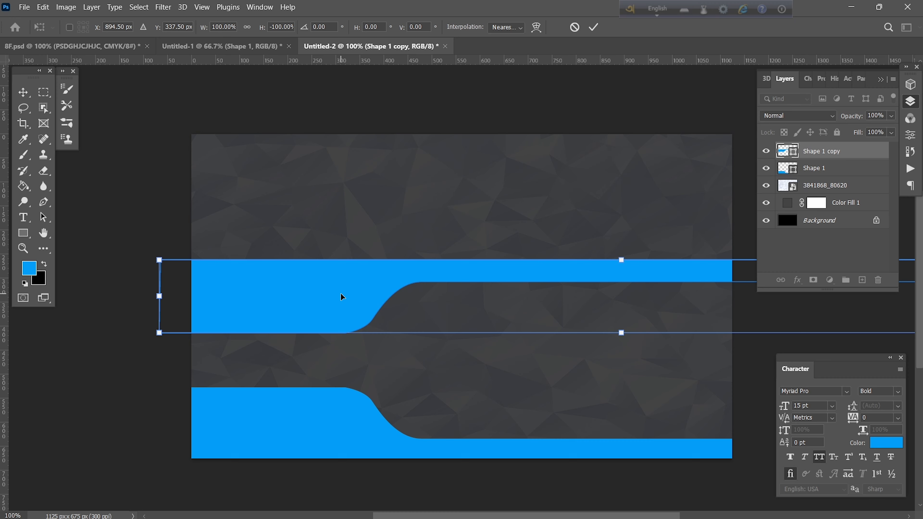
Flip the copy horizontally and fit it along the card's top-right corner.
left_click_drag(341, 294, 663, 131)
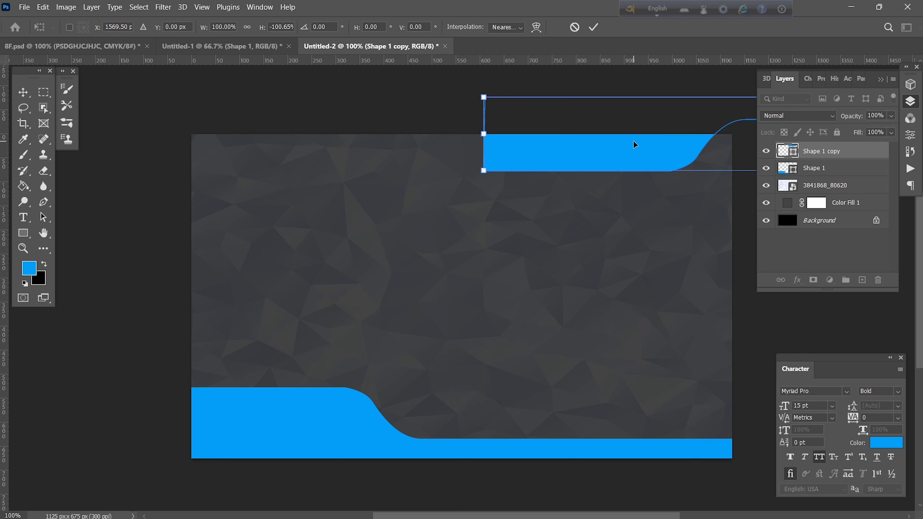
right_click(619, 151)
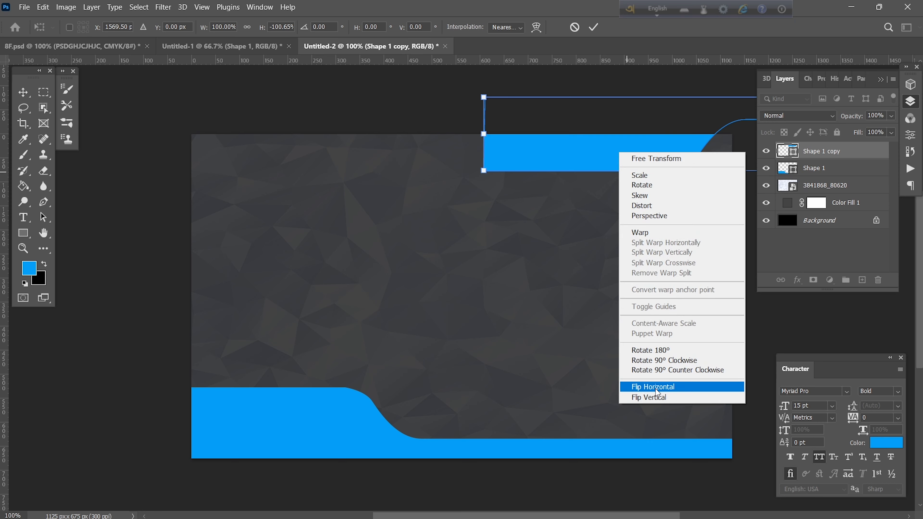
left_click(657, 388)
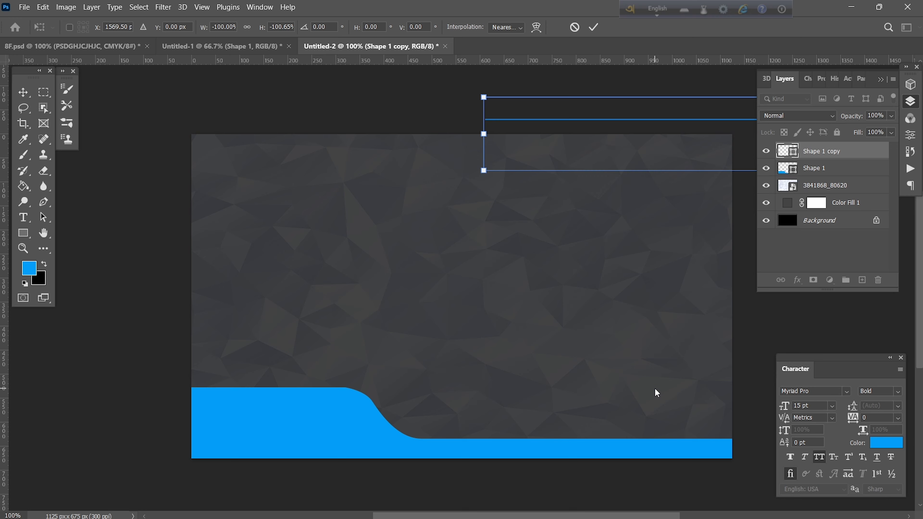
left_click_drag(665, 122, 292, 198)
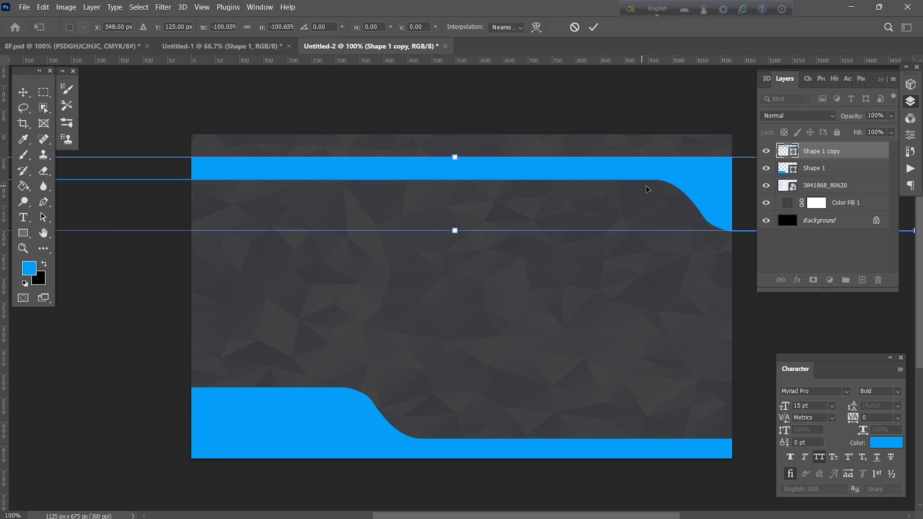
left_click_drag(698, 172, 620, 117)
left_click_drag(680, 117, 640, 116)
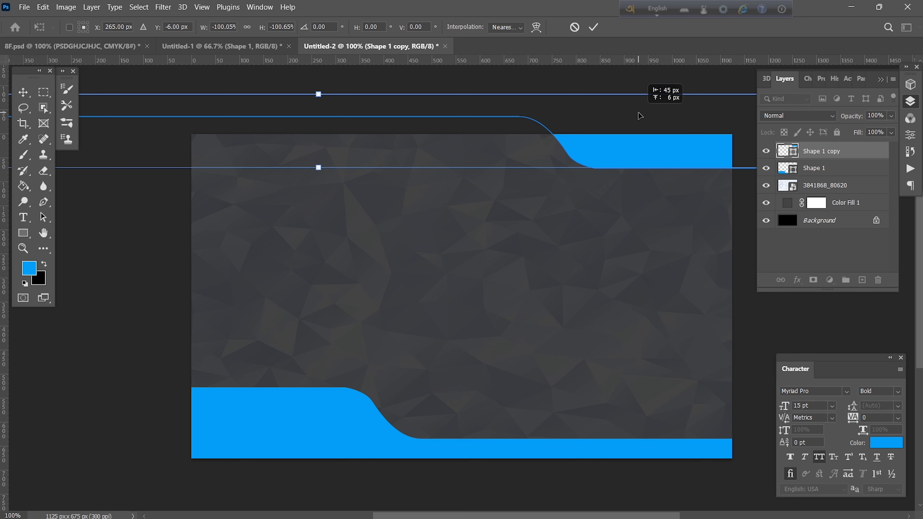
left_click(594, 27)
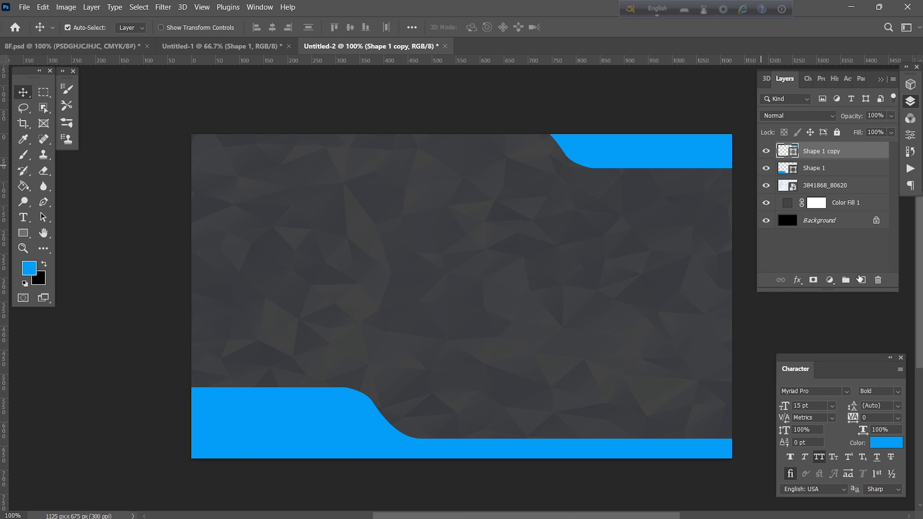
Add a new empty layer and place a vertical guide at 537.8 px.
left_click(861, 279)
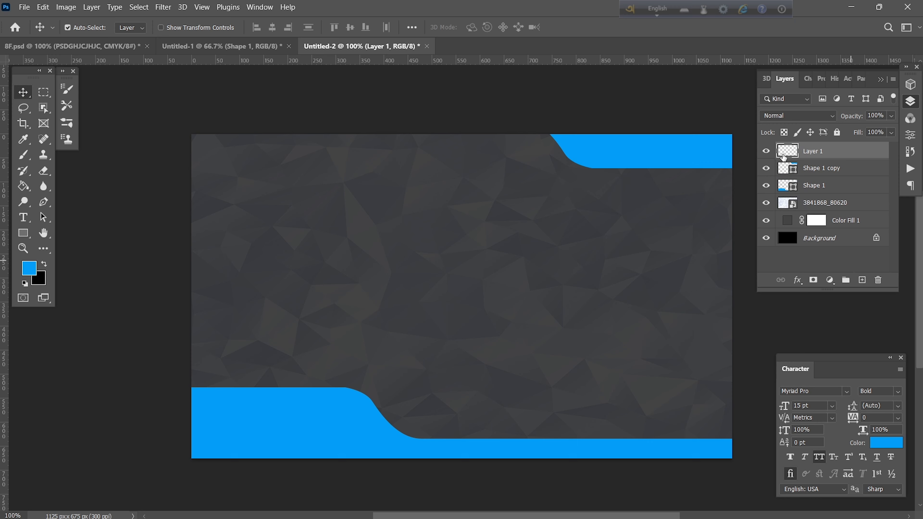
left_click(23, 217)
left_click_drag(5, 222, 461, 242)
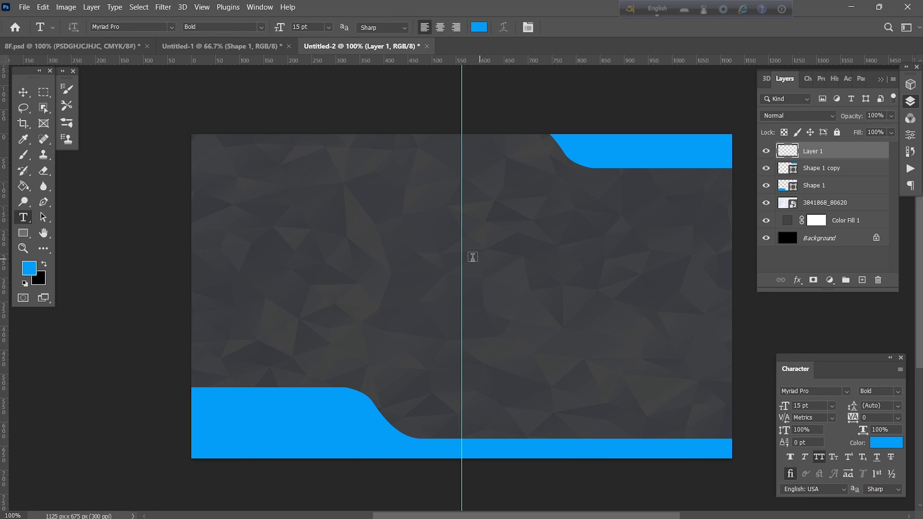
Draw a vertical line down the card's centre with no fill and a blue stroke.
left_click(27, 237)
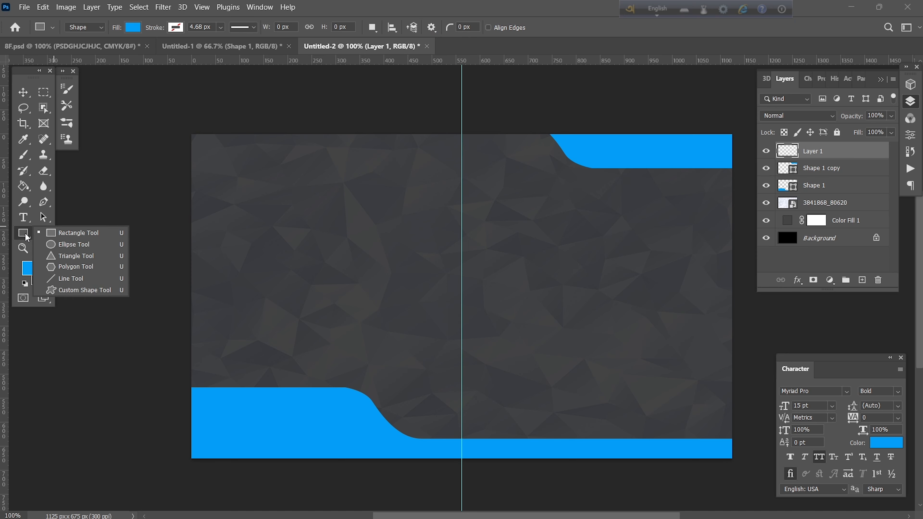
left_click(55, 279)
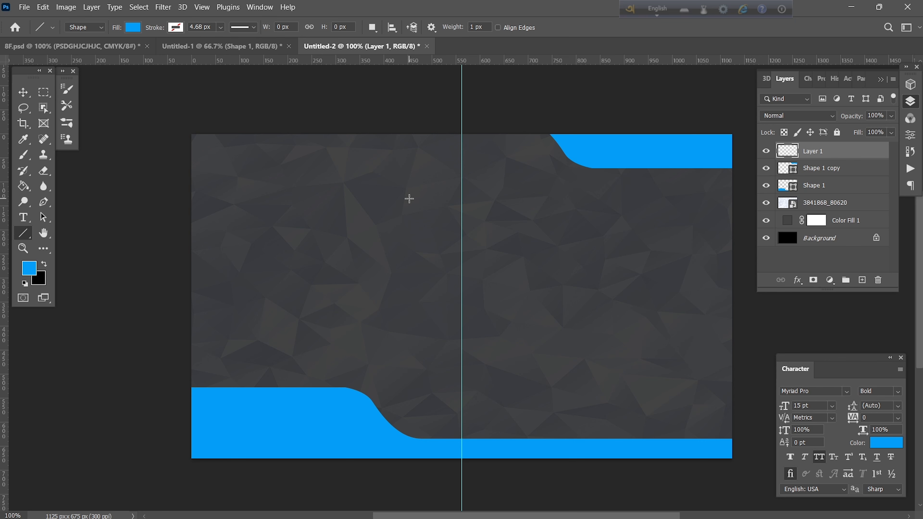
left_click(133, 28)
left_click(63, 50)
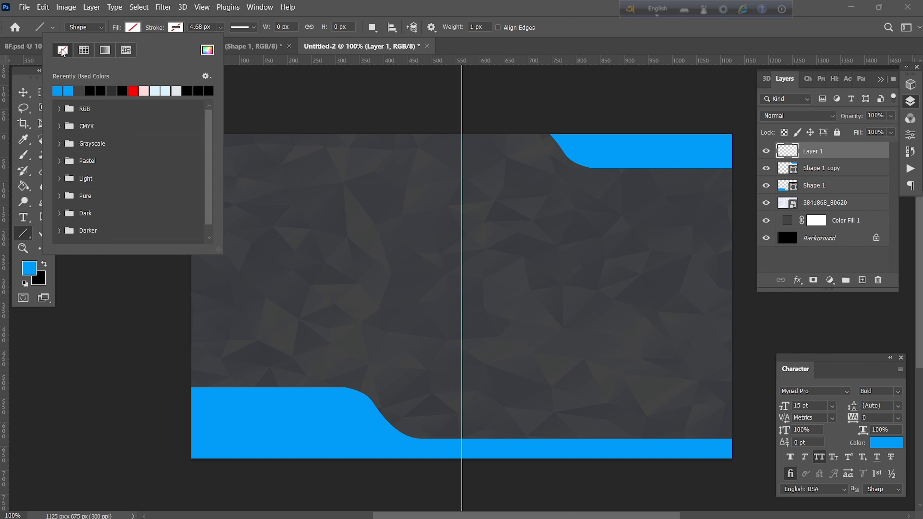
left_click(176, 28)
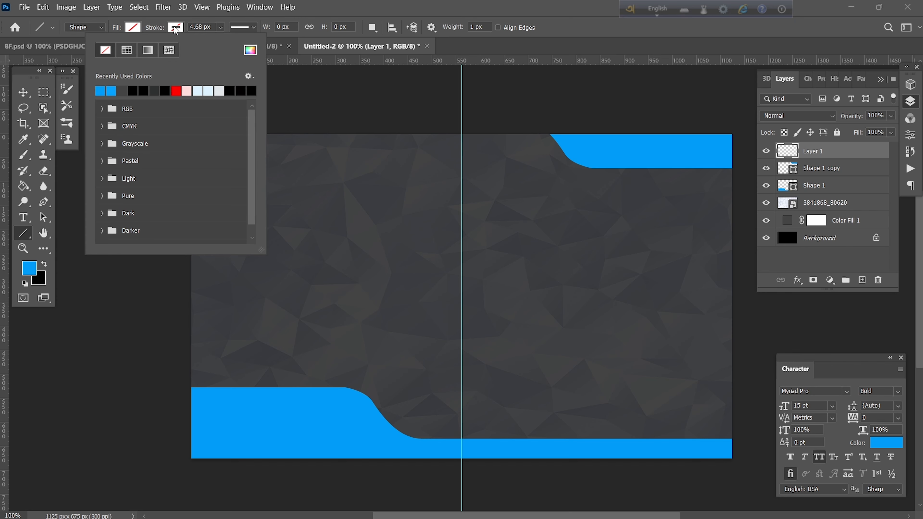
left_click(99, 91)
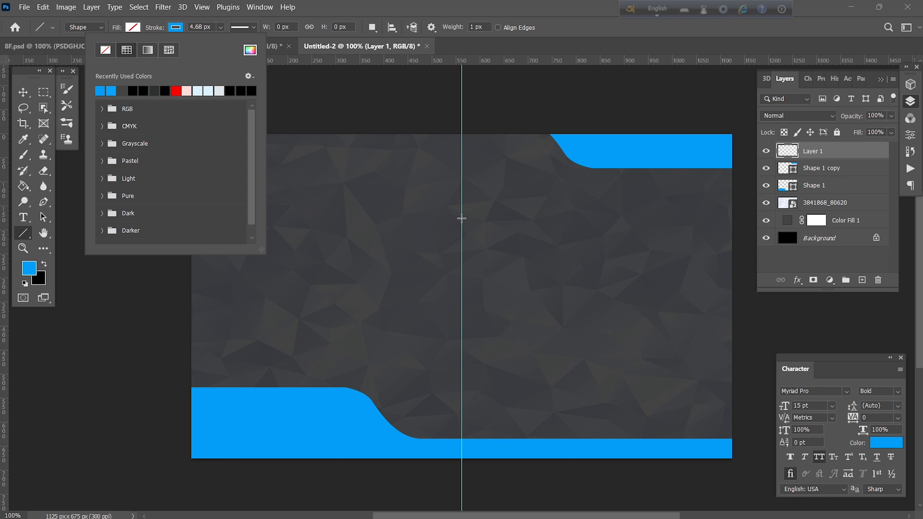
left_click_drag(462, 196, 462, 373)
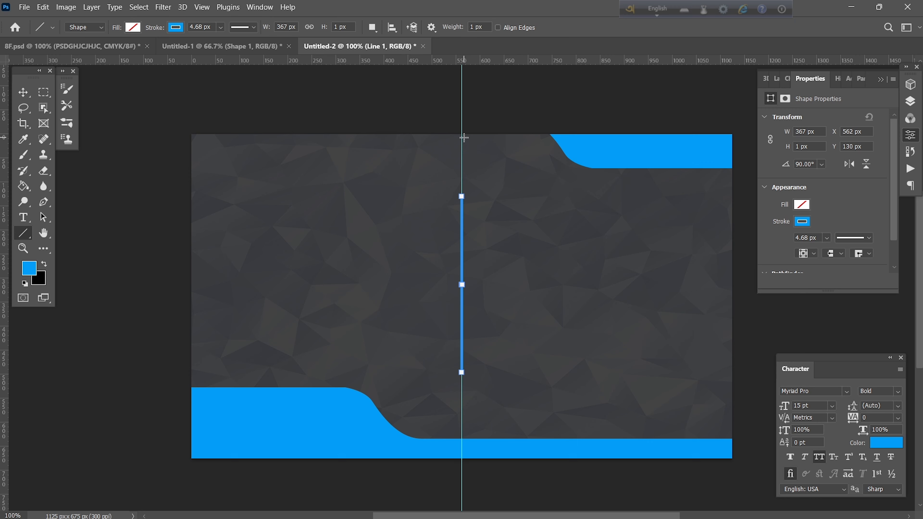
left_click(23, 92)
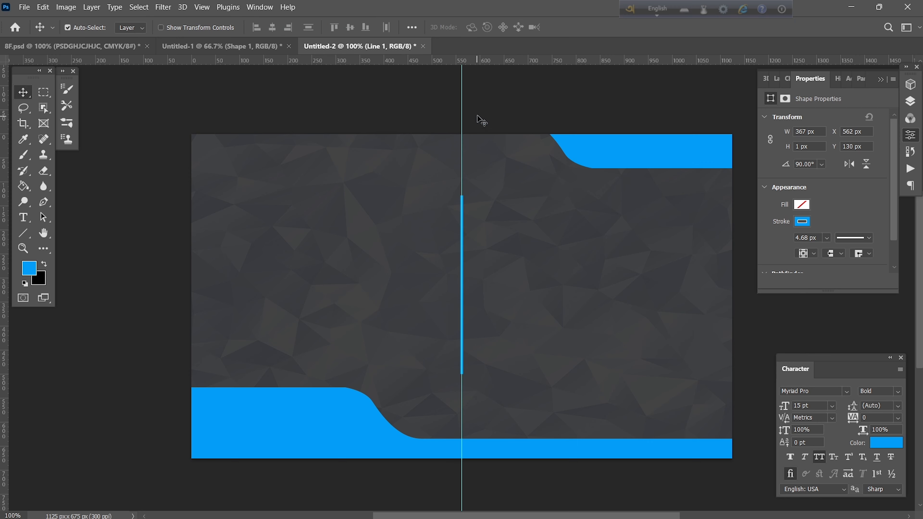
Move the centre guide right of the divider to about 665.8 px and add a left guide at 139.8 px.
left_click_drag(462, 103, 449, 87)
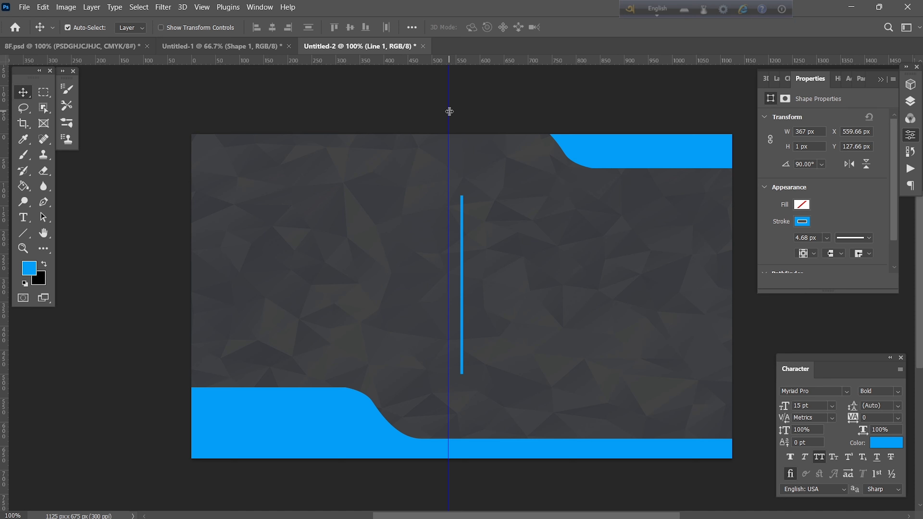
left_click_drag(447, 109, 512, 114)
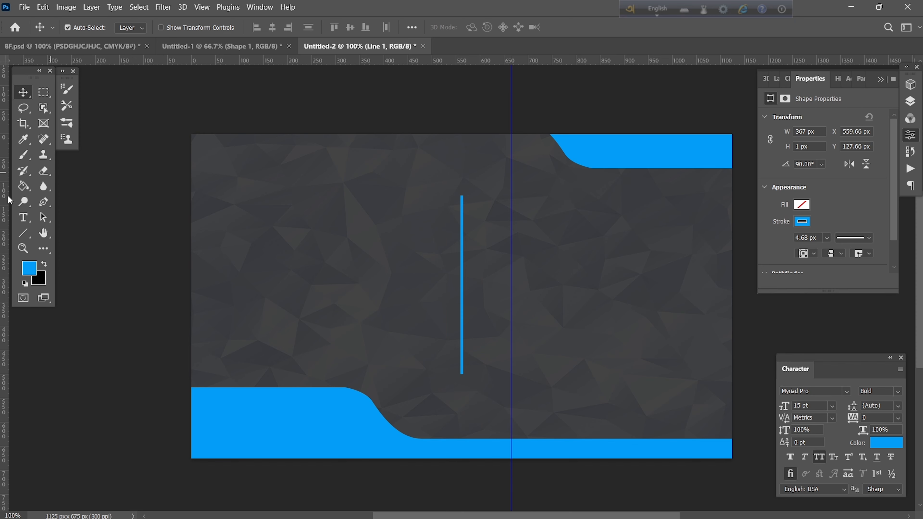
left_click_drag(2, 198, 259, 208)
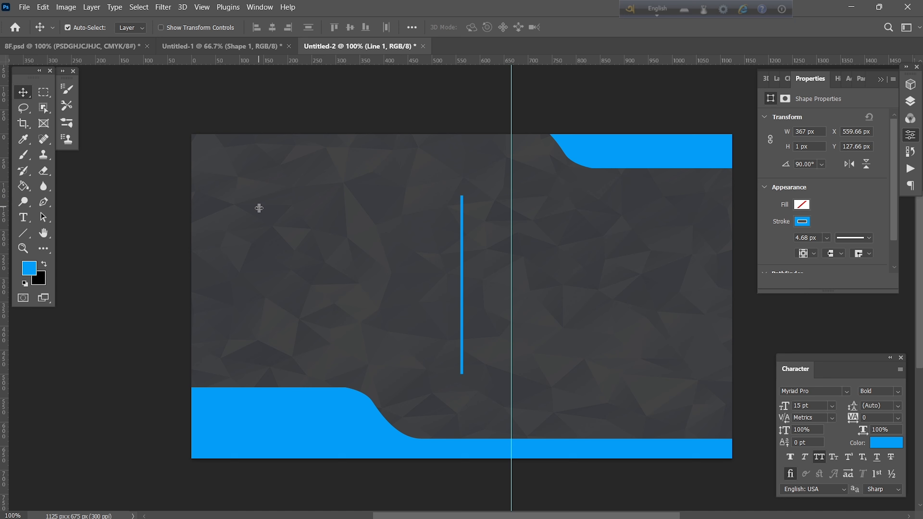
Type the DREAMEDIT STUDIO title on a new text layer left of the divider.
left_click(23, 218)
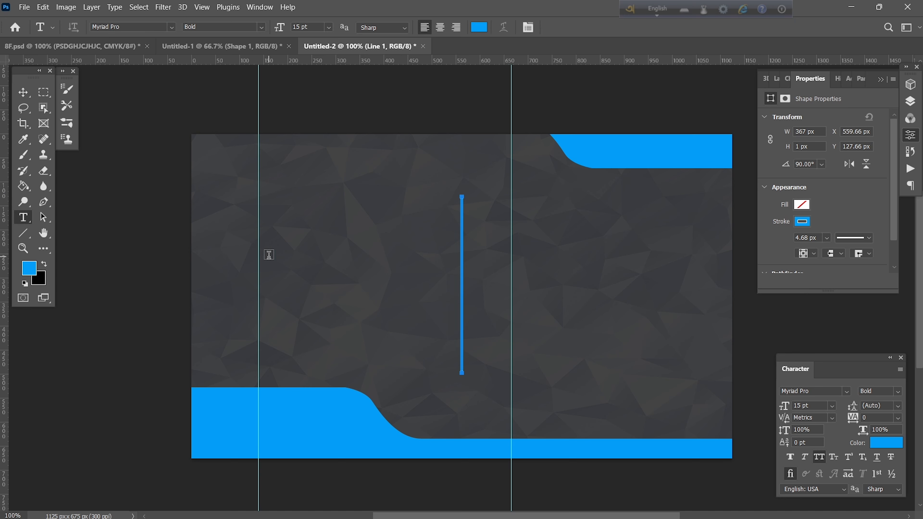
left_click(273, 244)
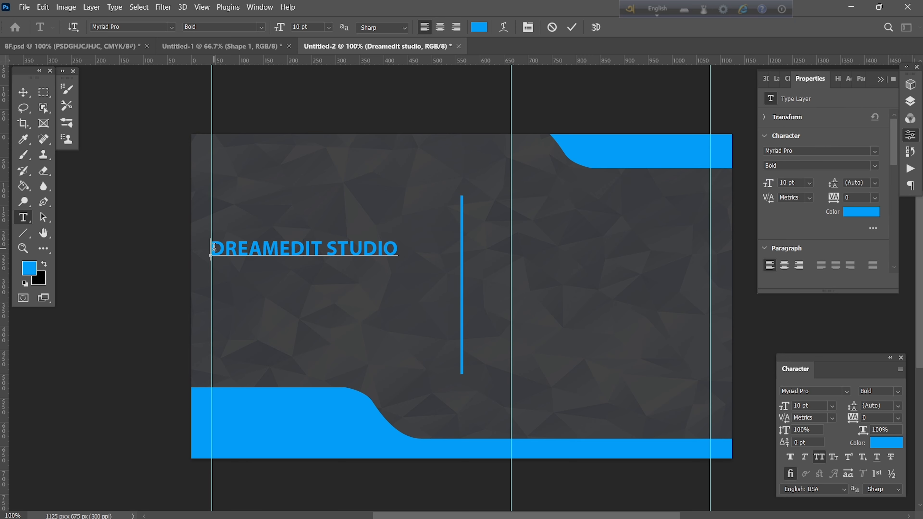
left_click_drag(214, 248, 402, 255)
left_click(572, 27)
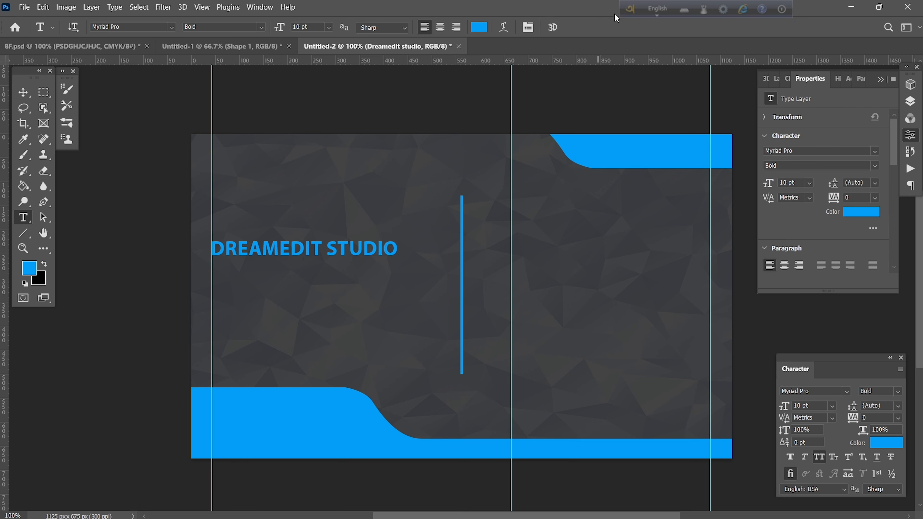
Enlarge the DREAMEDIT STUDIO title to about 15.68 pt and nudge it slightly right.
key("ctrl+t")
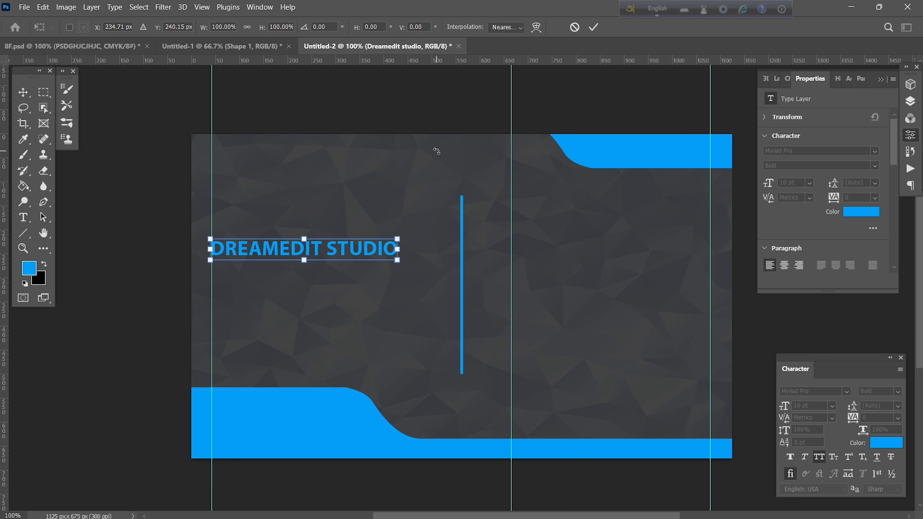
left_click_drag(397, 260, 444, 273)
mouse_move(445, 272)
left_mouse_down()
mouse_move(453, 275)
mouse_move(441, 278)
left_mouse_up()
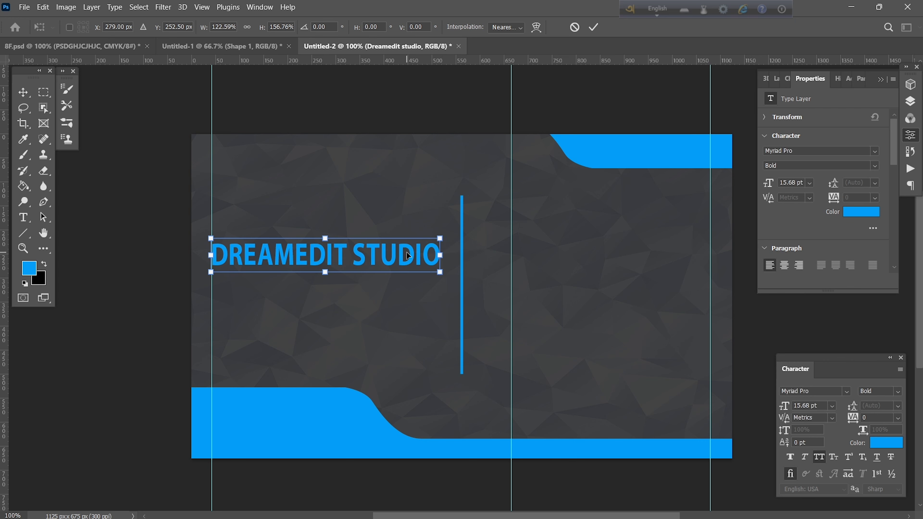
left_click_drag(406, 253, 408, 253)
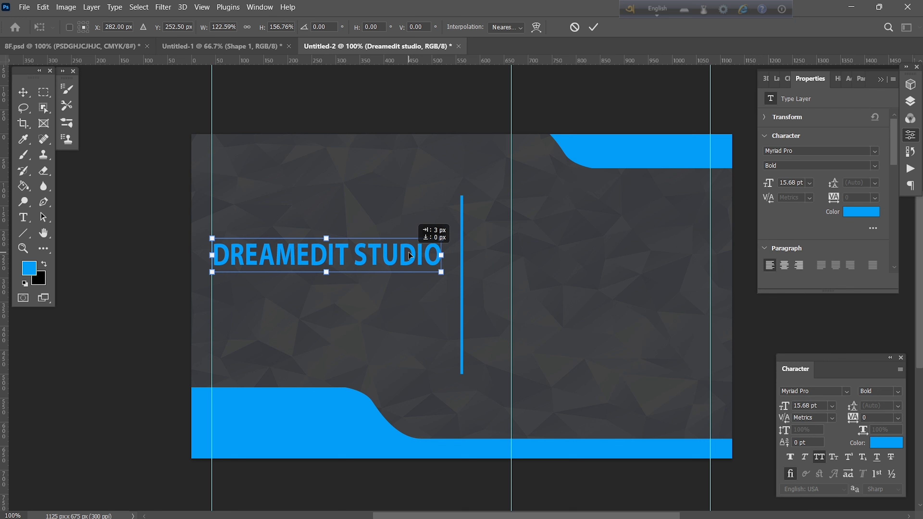
left_click(594, 27)
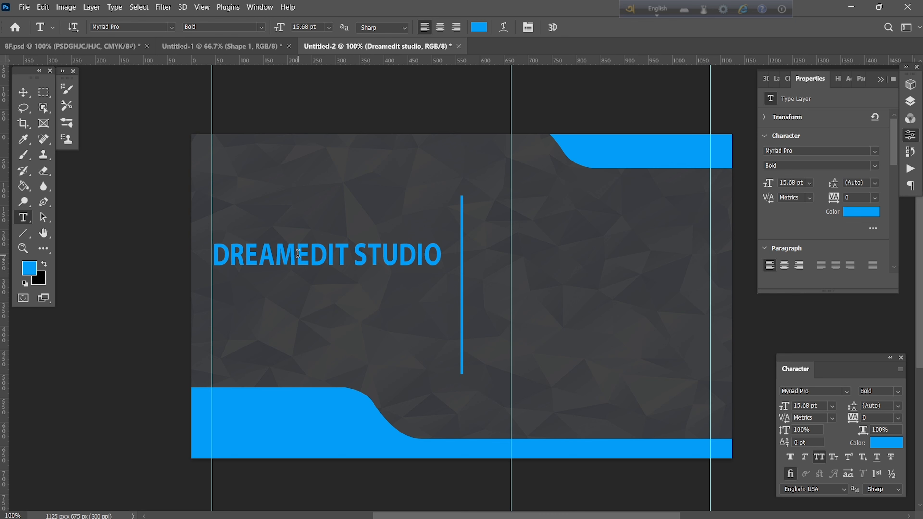
Change the words EDIT STUDIO in the title to white.
left_click_drag(298, 252, 429, 265)
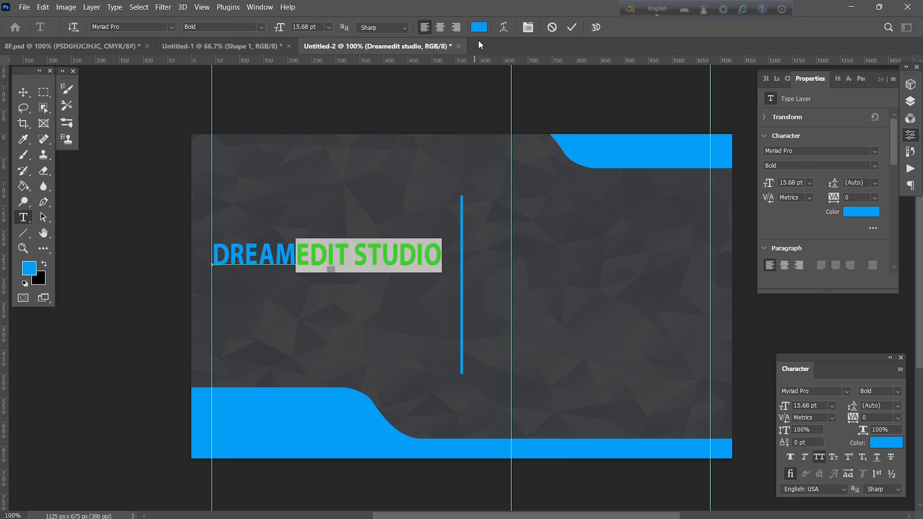
left_click(479, 29)
left_click_drag(520, 325, 505, 312)
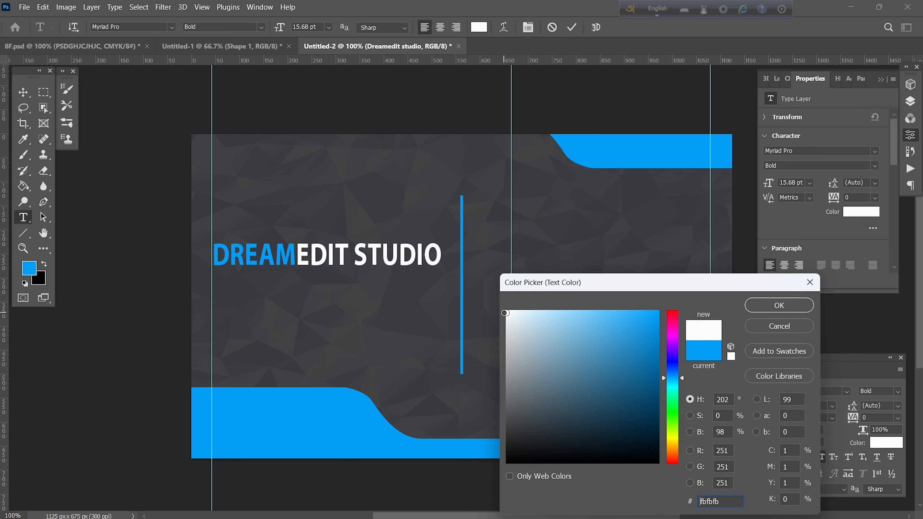
left_click(762, 311)
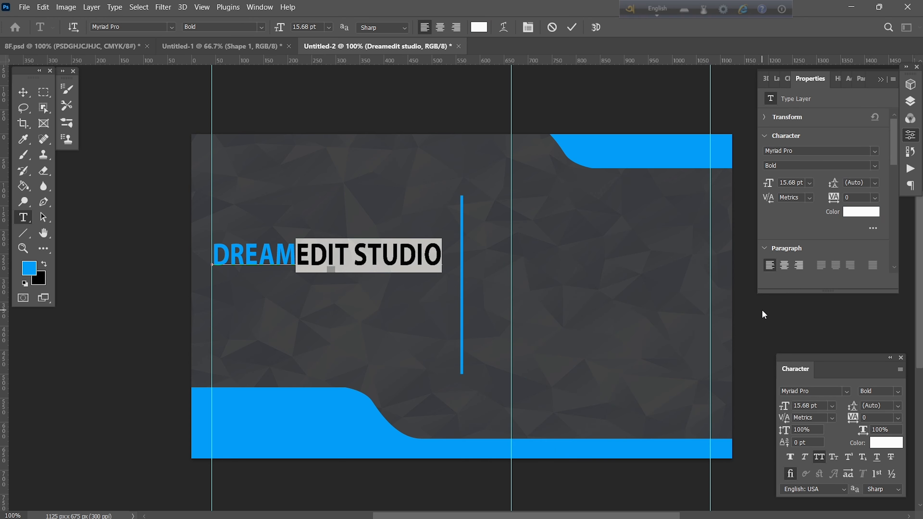
left_click(573, 28)
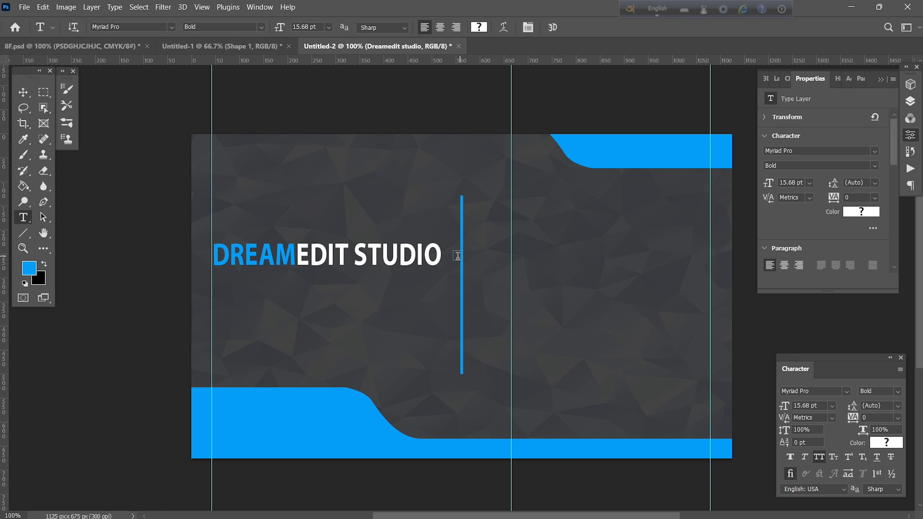
Add an EDITING YOUTUBE CHANNEL line beneath the title and begin scaling it.
left_click(231, 288)
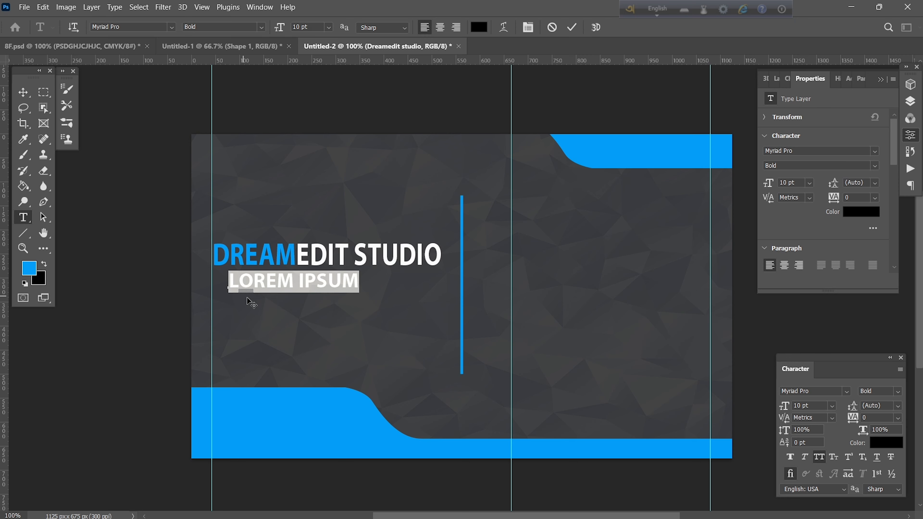
type("EDITING YOUTUBE CHANNEL")
key("ctrl")
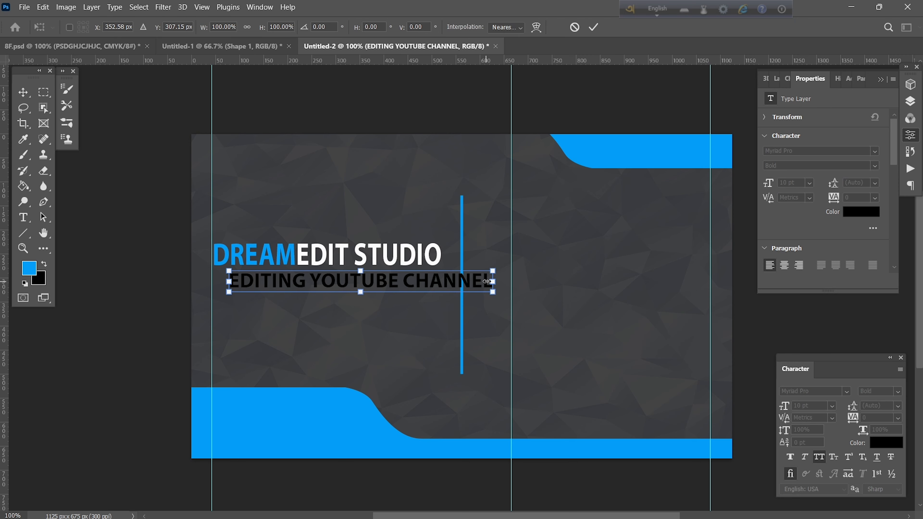
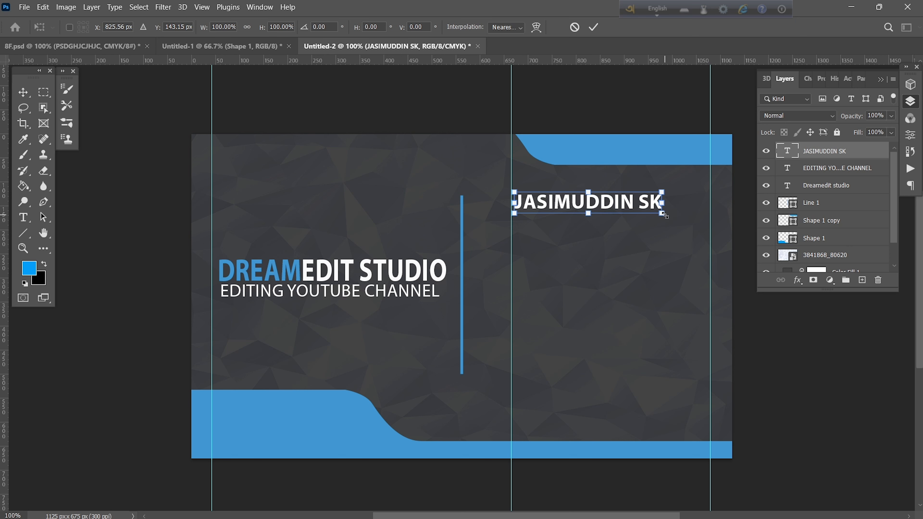
Enlarge the name heading to about 120% and commit the resize.
left_click_drag(664, 215, 693, 219)
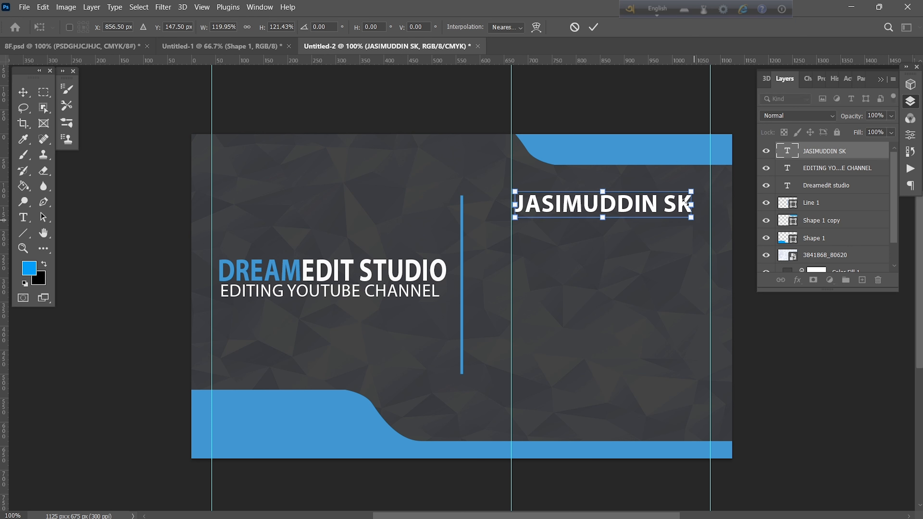
left_click(593, 27)
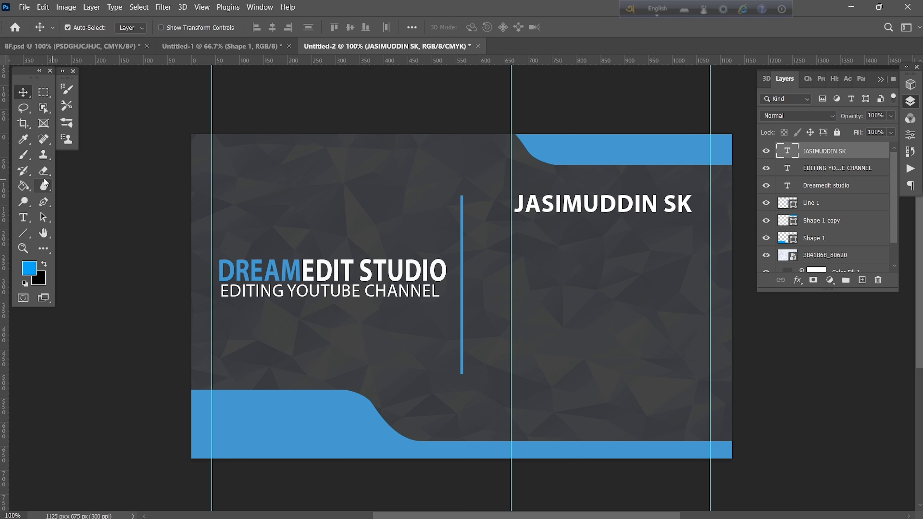
left_click(23, 217)
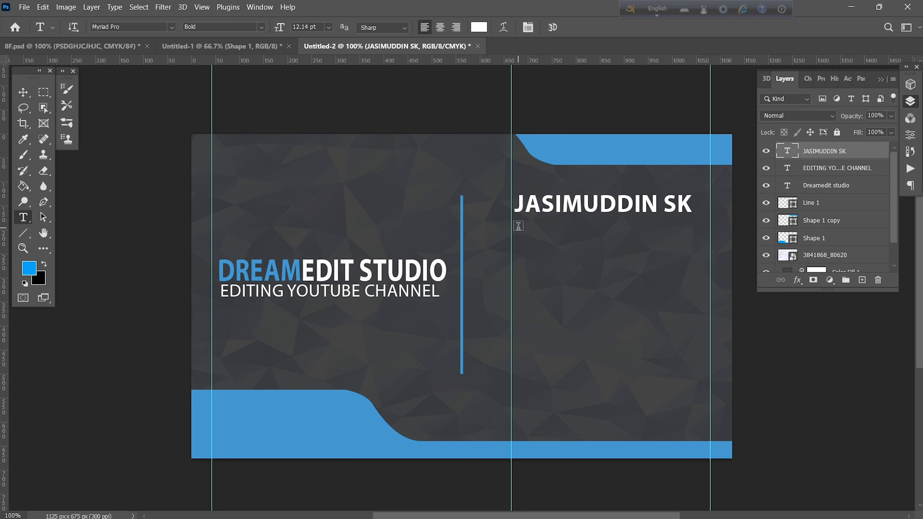
Add a Regular-weight PHOTO EDITOR line under the name and resize it into alignment.
left_click(518, 225)
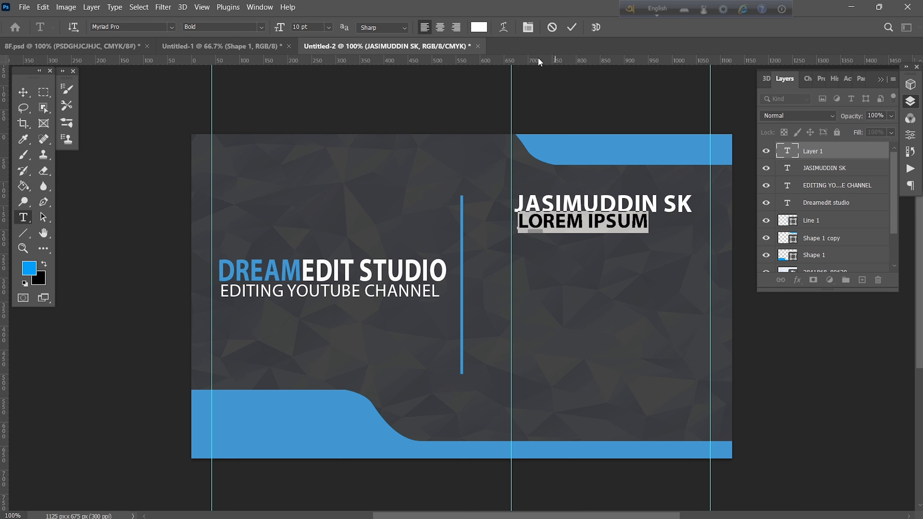
left_click(257, 28)
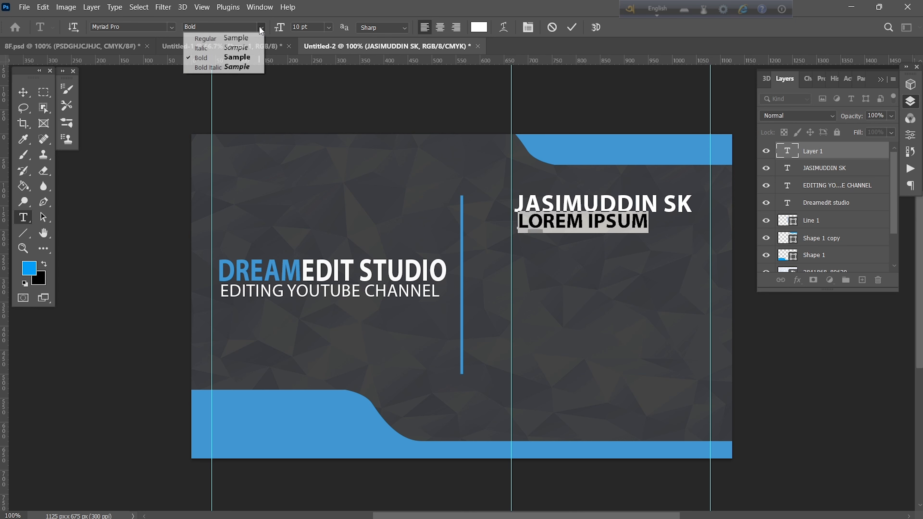
left_click(238, 38)
type("PHOTO EDITOR")
key("ctrl+Return")
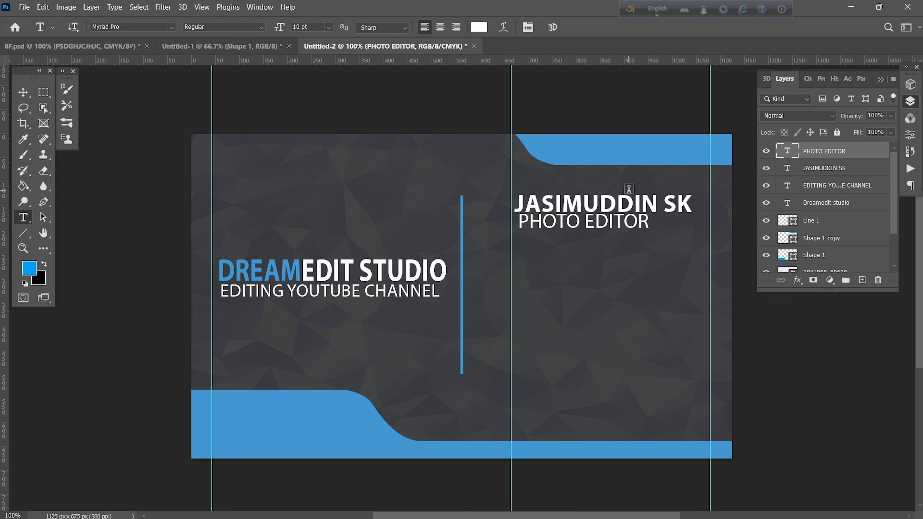
key("ctrl+t")
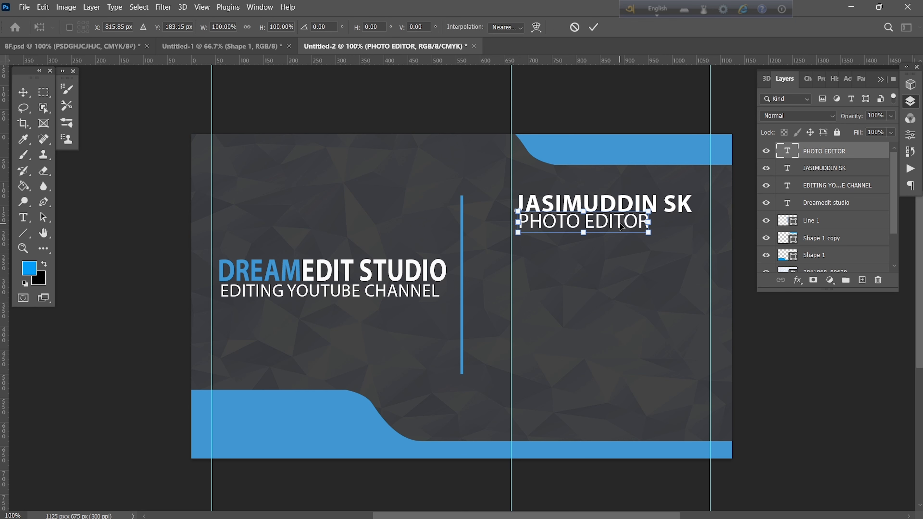
left_click_drag(602, 223, 516, 222)
left_click(594, 27)
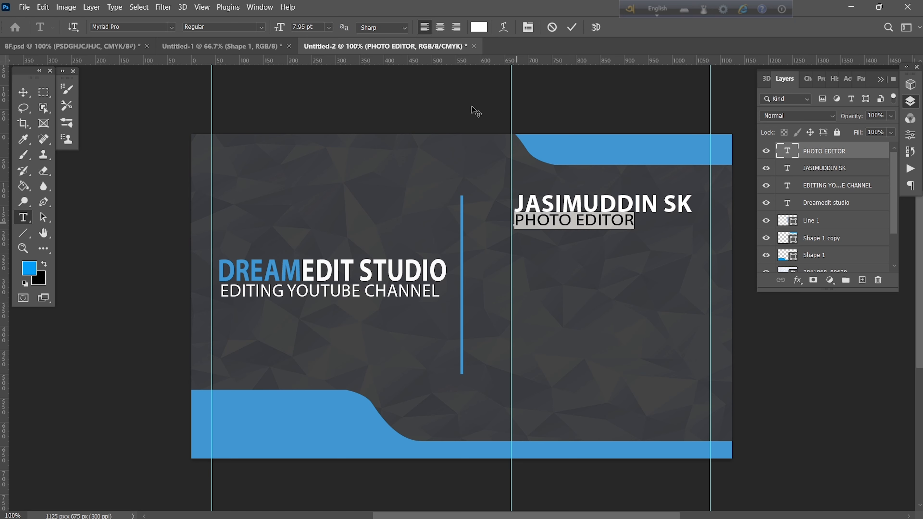
Colour the PHOTO EDITOR text blue #059ef8, sampled from the top band.
left_click(479, 27)
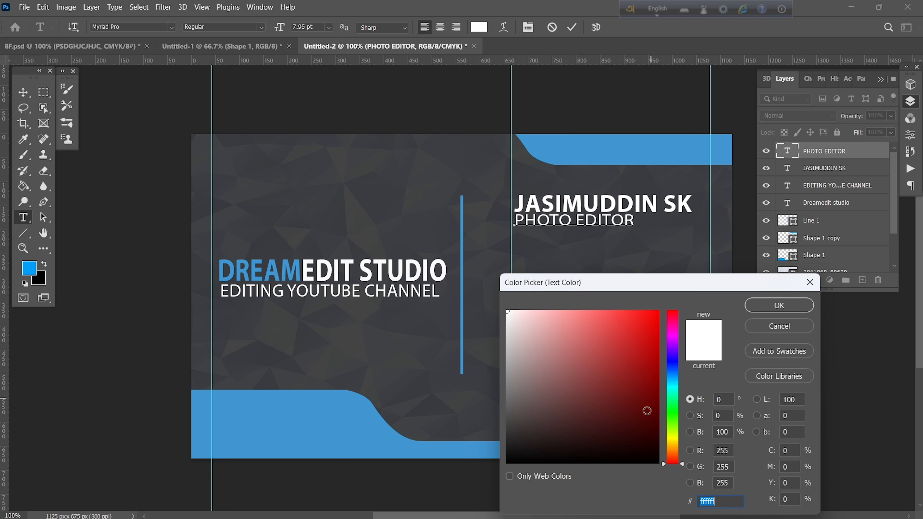
left_click(615, 157)
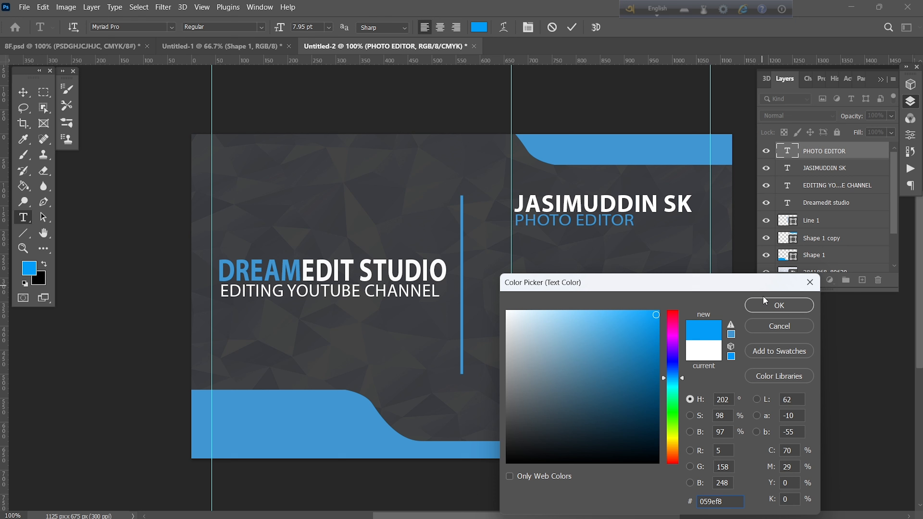
left_click(759, 303)
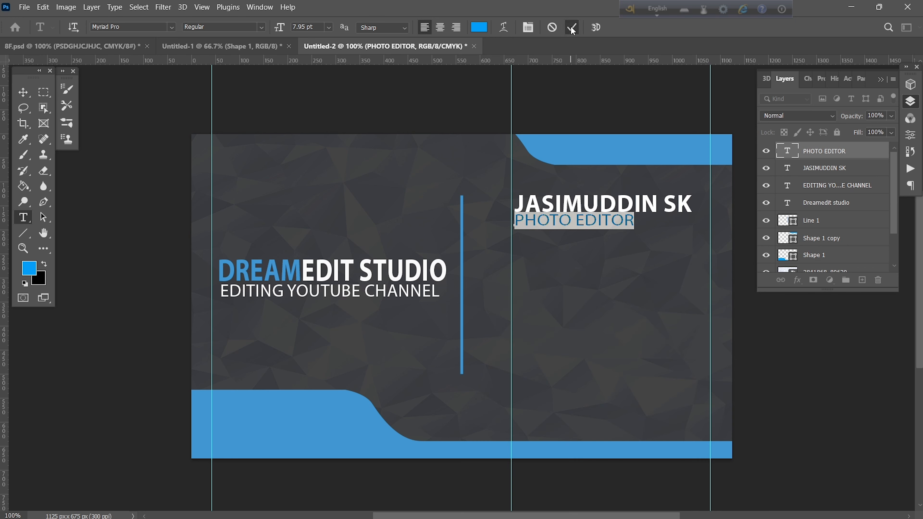
left_click(572, 29)
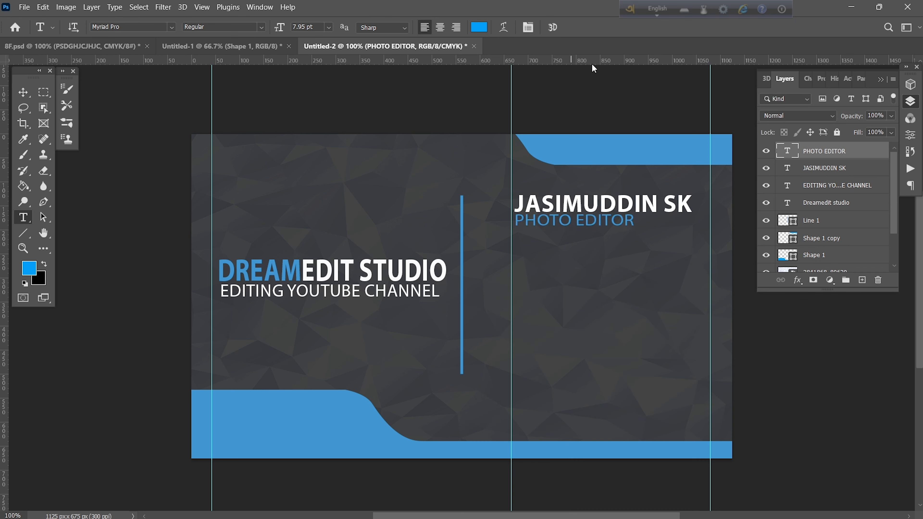
Paste the two-line address as a new text block and bring up the Character panel.
left_click(518, 275)
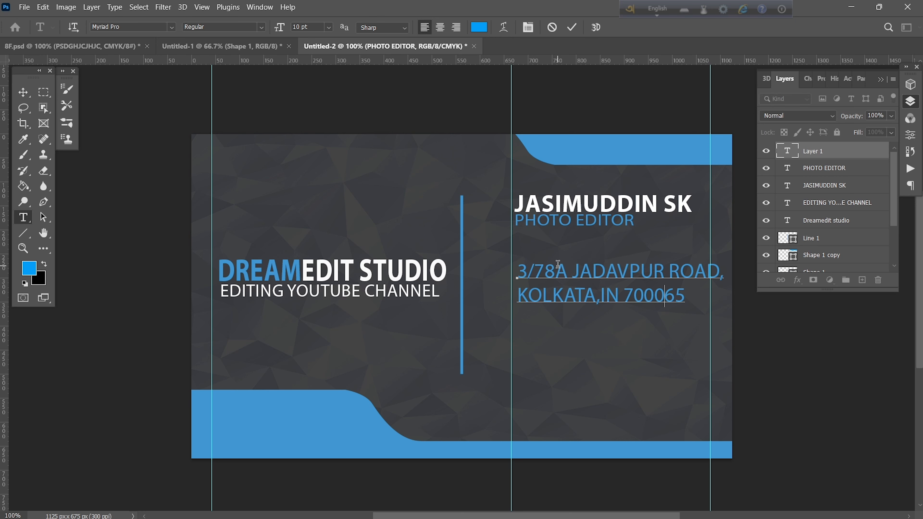
key("ctrl+a")
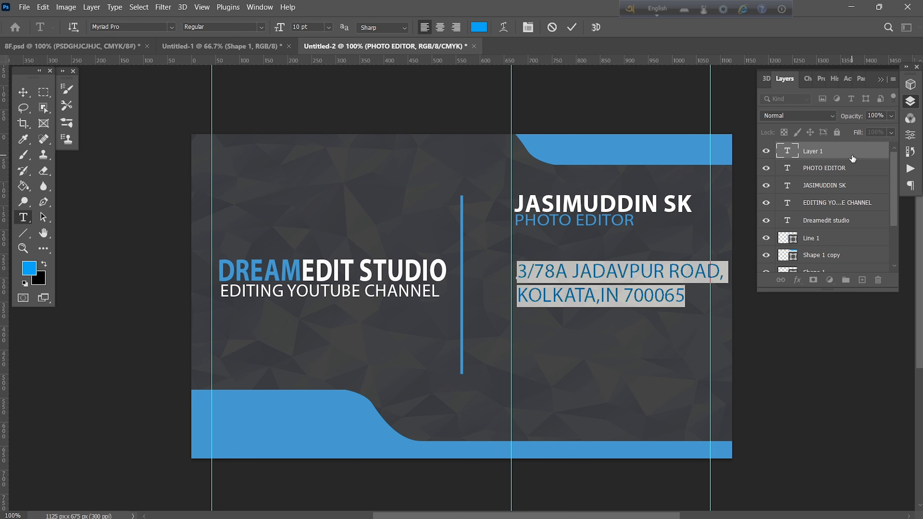
left_click(805, 79)
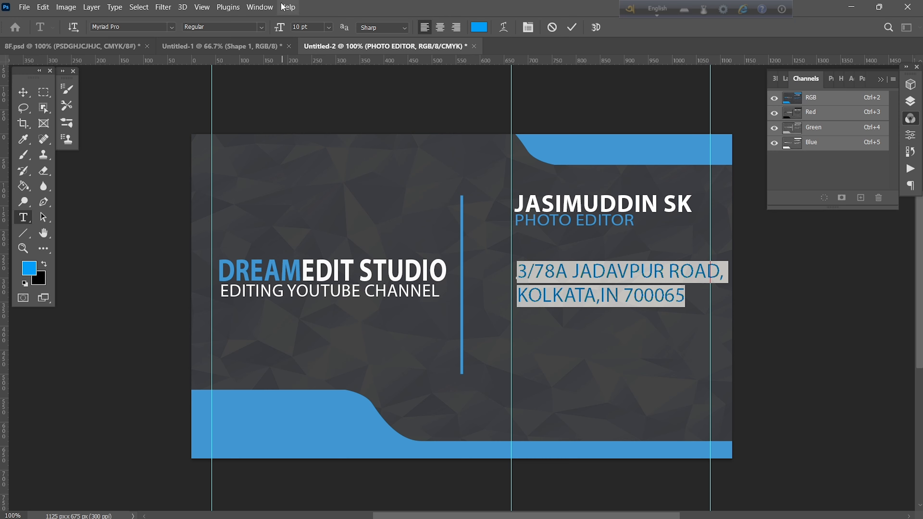
left_click(263, 7)
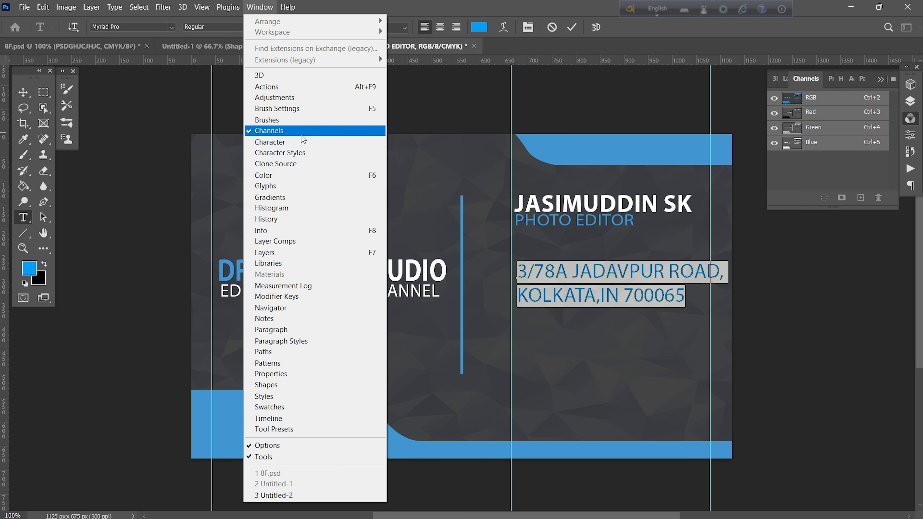
left_click(323, 142)
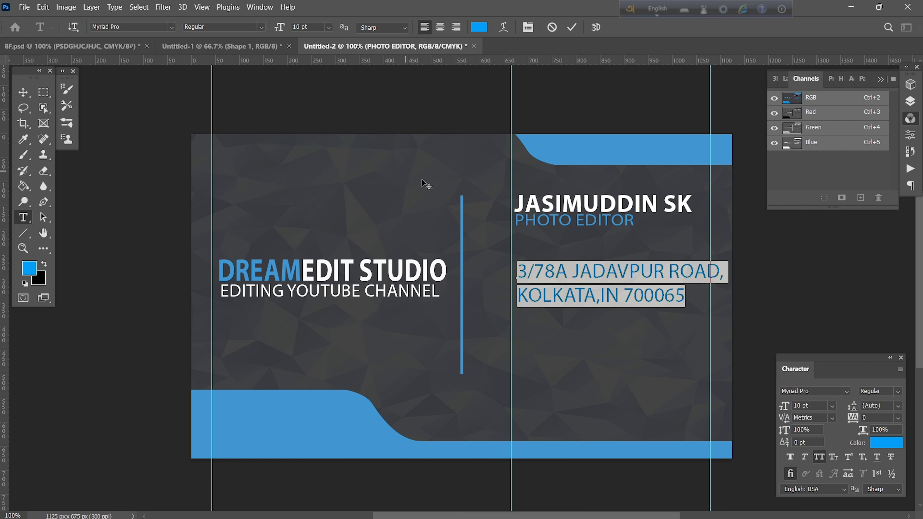
Set the address to 7 pt leading and 6 pt size, then align it to the guide.
left_click(877, 405)
type("9")
key("Return")
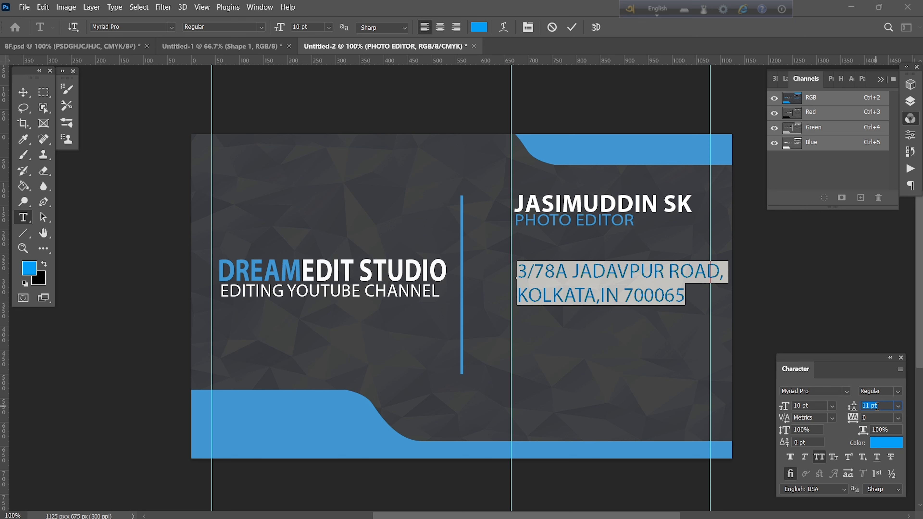
key("Down")
key("Down")
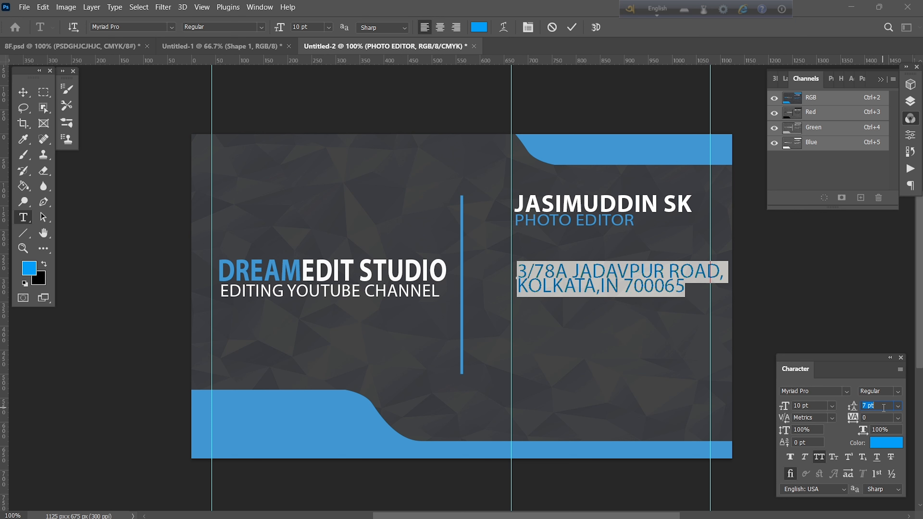
left_click(812, 406)
key("Down")
key("Down")
key("Down")
key("Down")
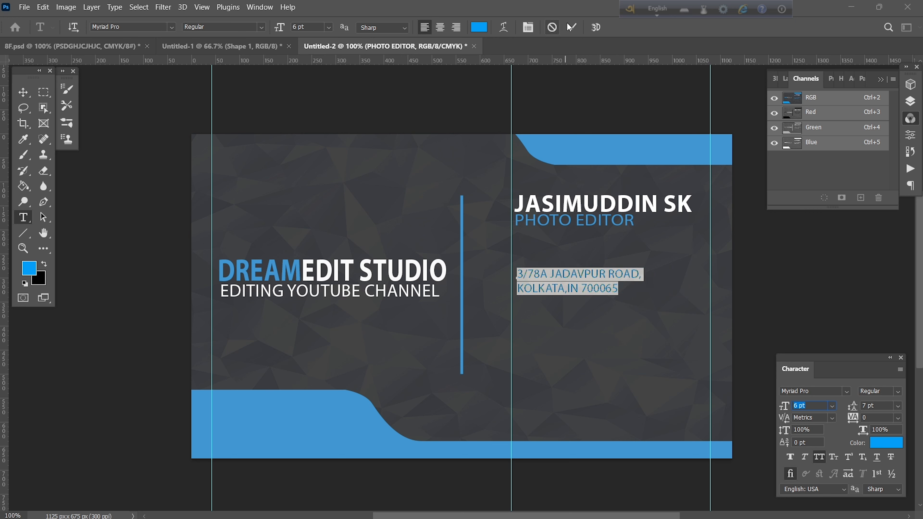
left_click(573, 29)
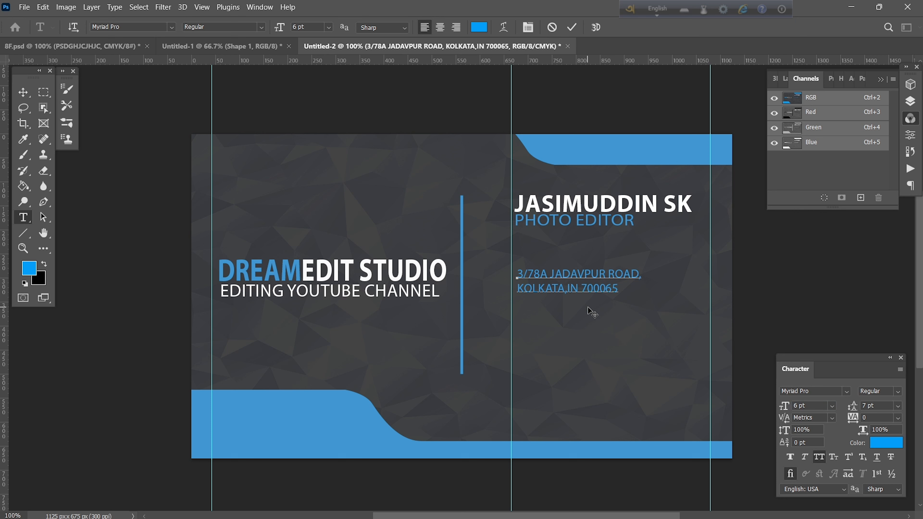
left_click_drag(600, 313, 594, 314)
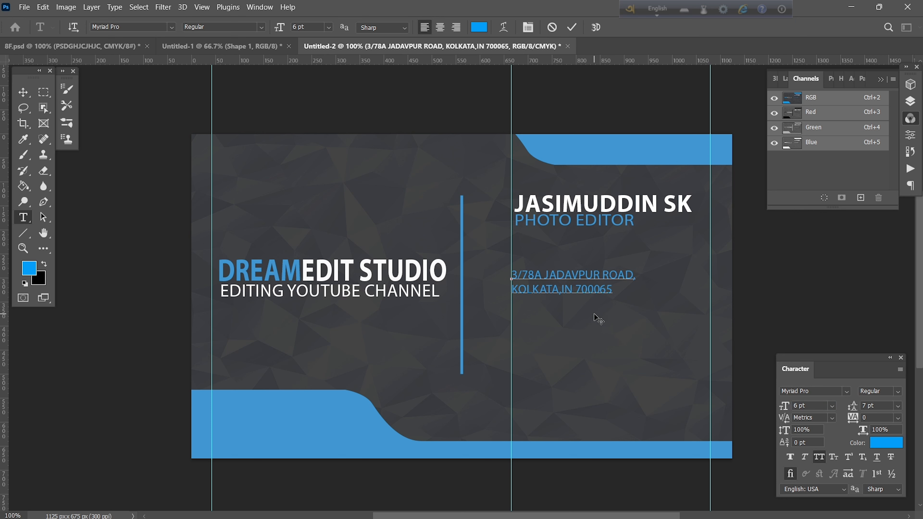
left_click(574, 28)
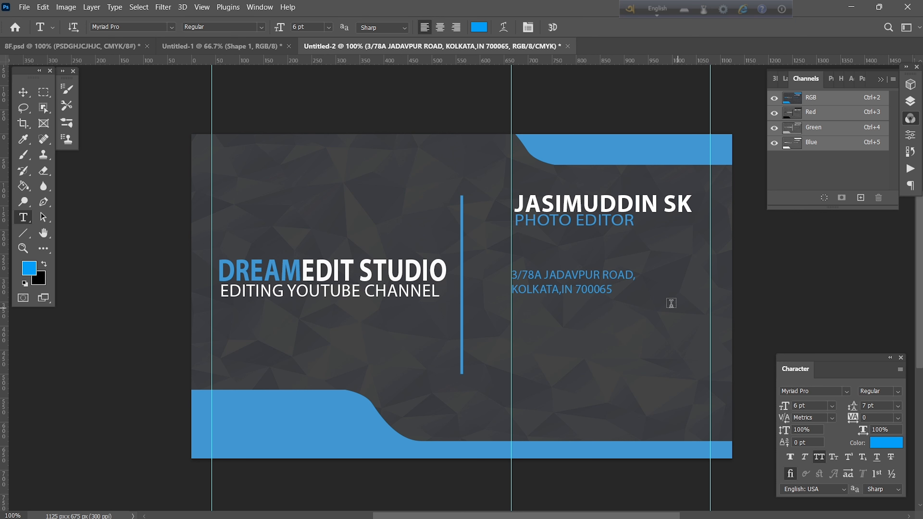
Recolour the whole address text white.
left_click_drag(613, 290, 511, 270)
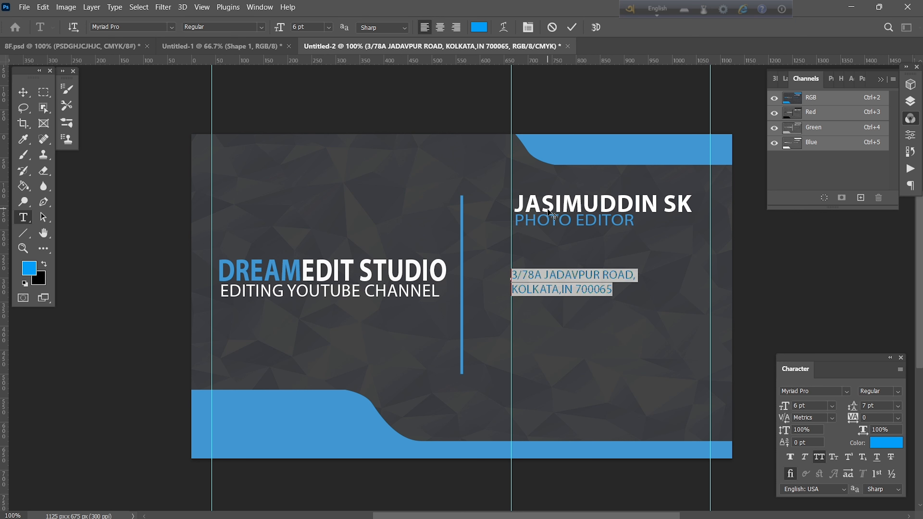
left_click(479, 27)
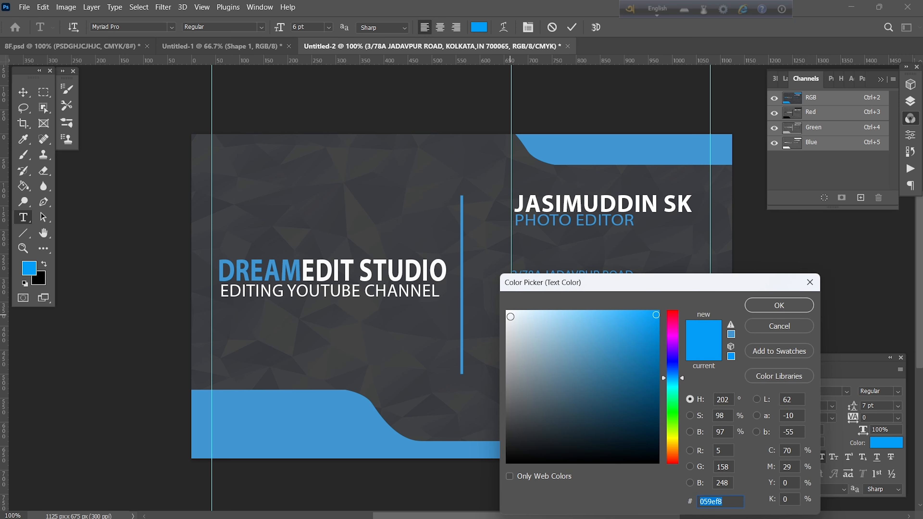
left_click(510, 317)
left_click(779, 306)
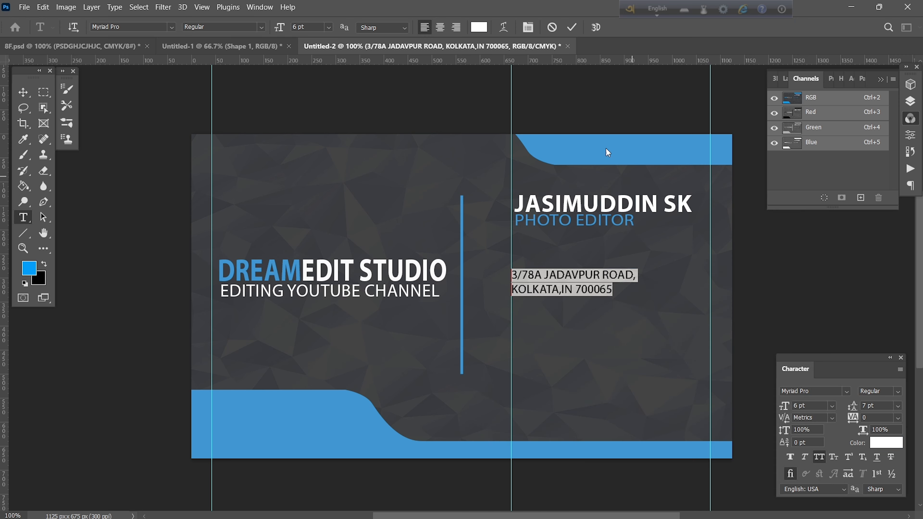
left_click(571, 27)
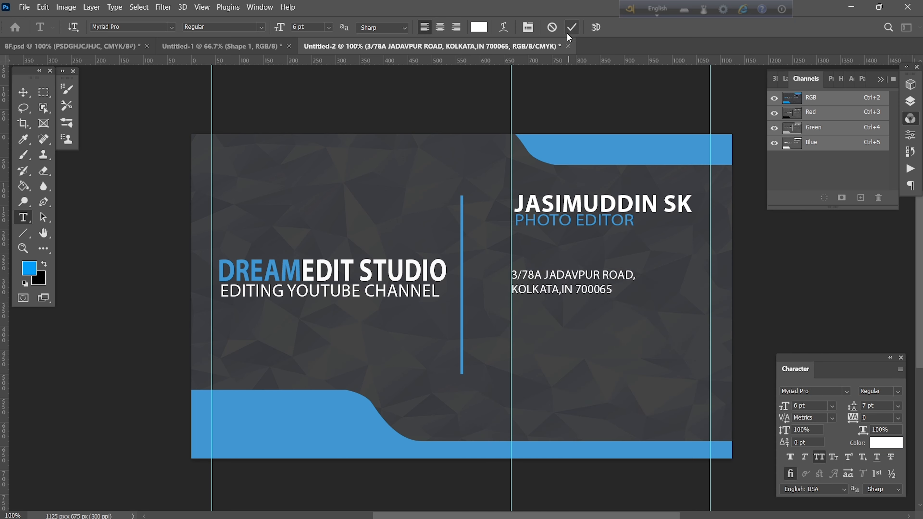
Scale the address block up to about 150% (9.05 pt).
left_click(22, 92)
key("ctrl+t")
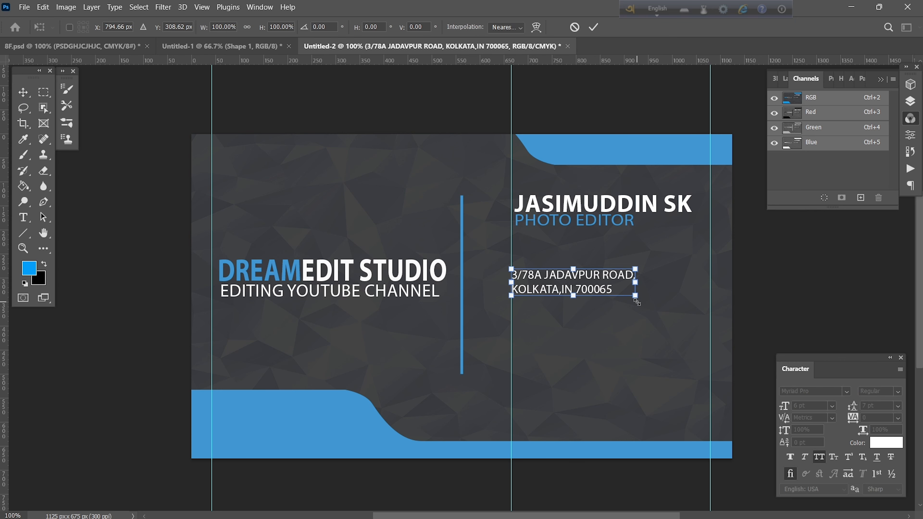
left_click_drag(637, 302, 702, 311)
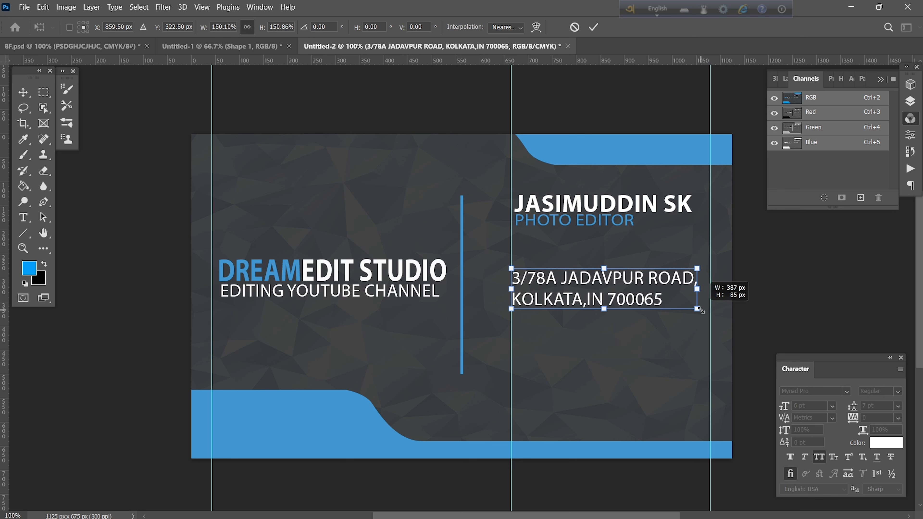
left_click_drag(701, 310, 667, 285)
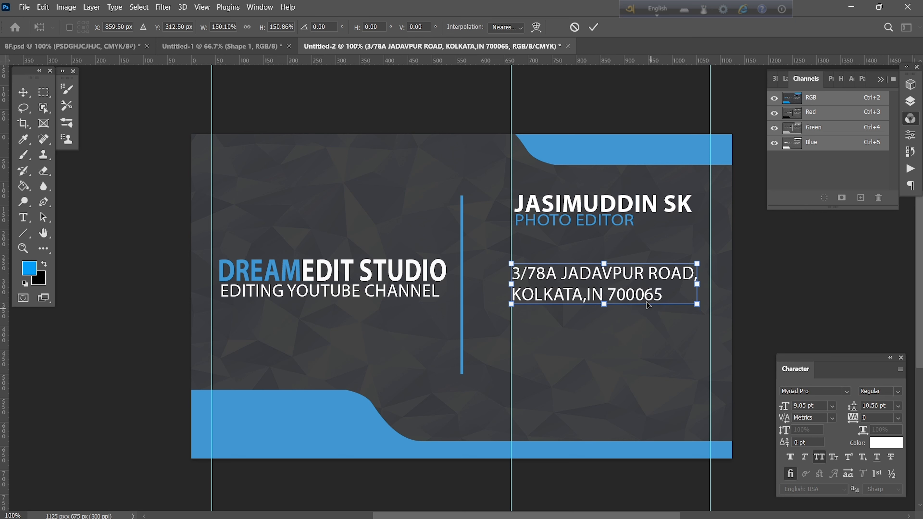
left_click(593, 32)
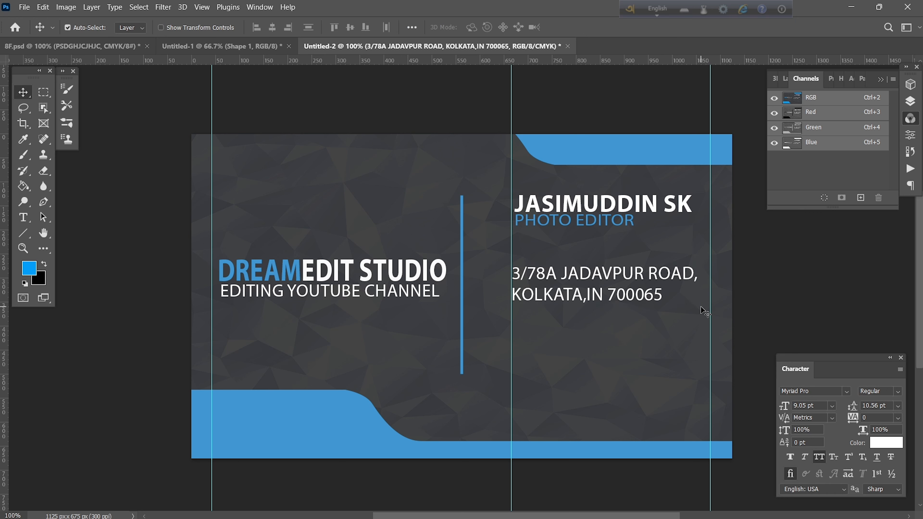
Reduce the address line spacing to 7 pt.
key("t")
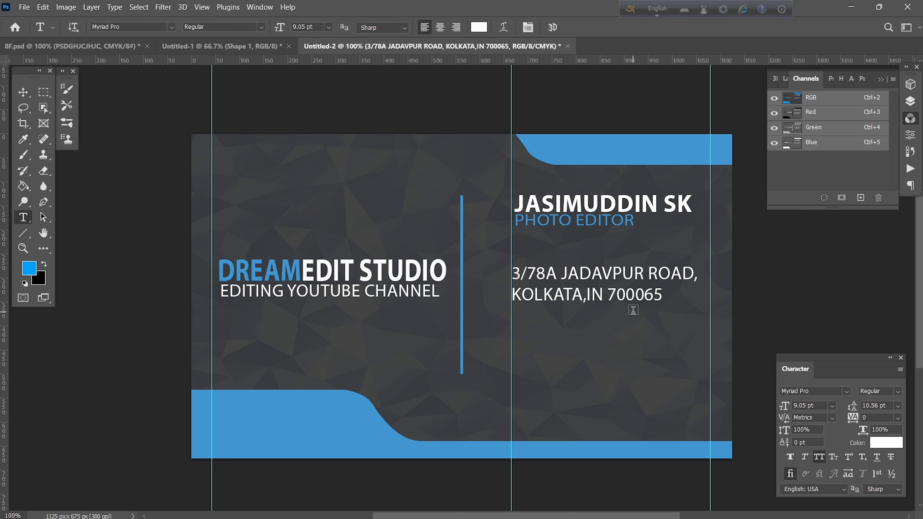
left_click_drag(664, 296, 511, 269)
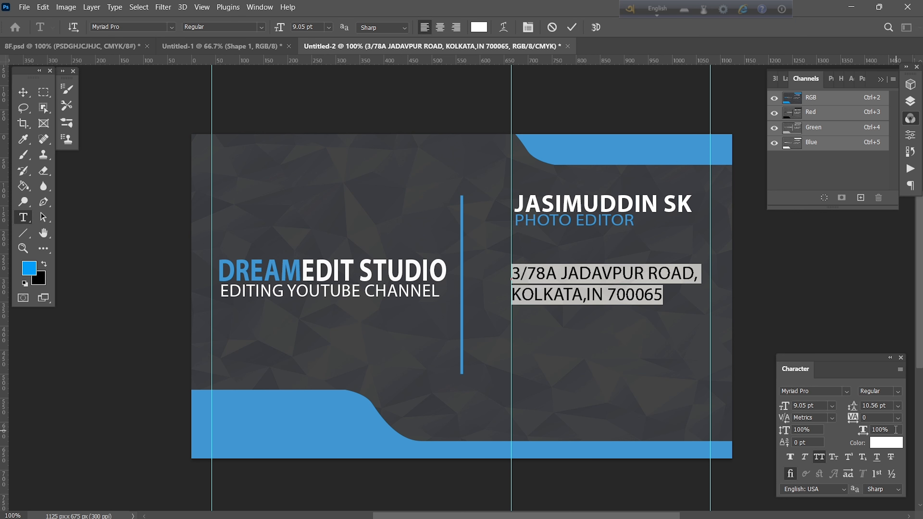
key("Down")
key("Down")
key("Down")
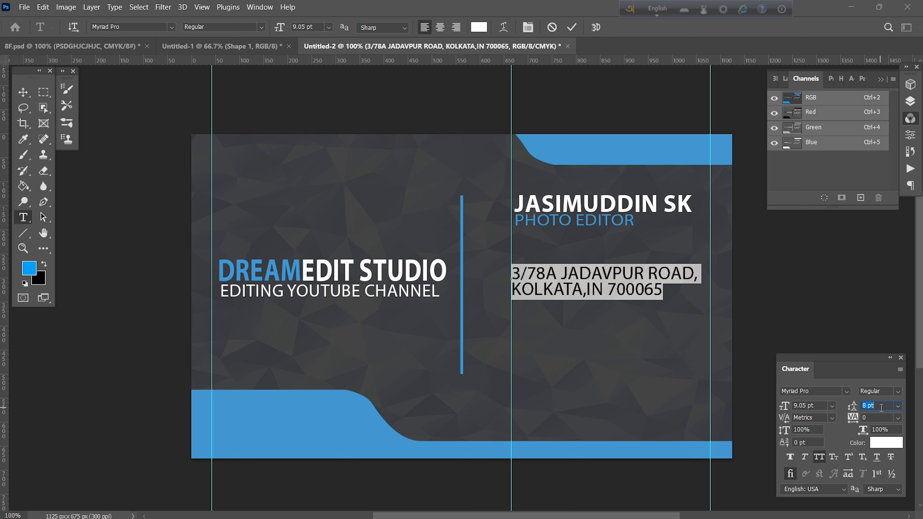
key("Down")
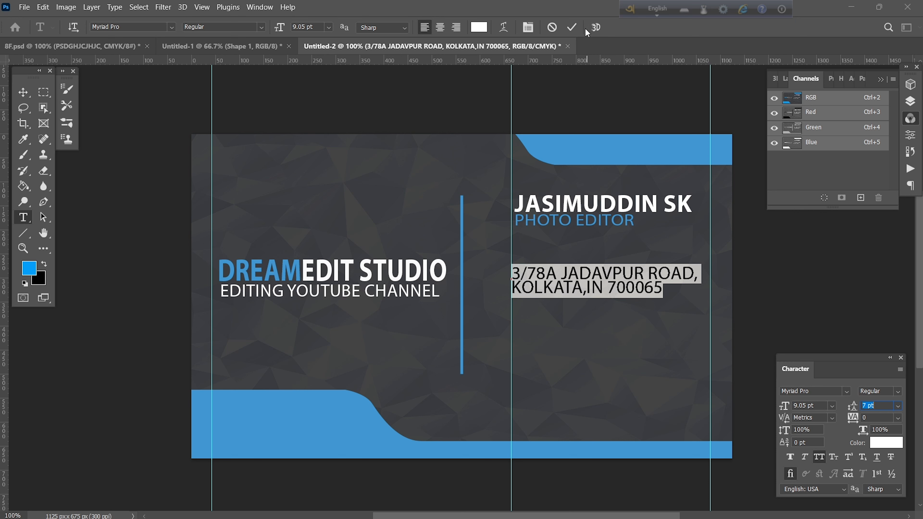
left_click(573, 27)
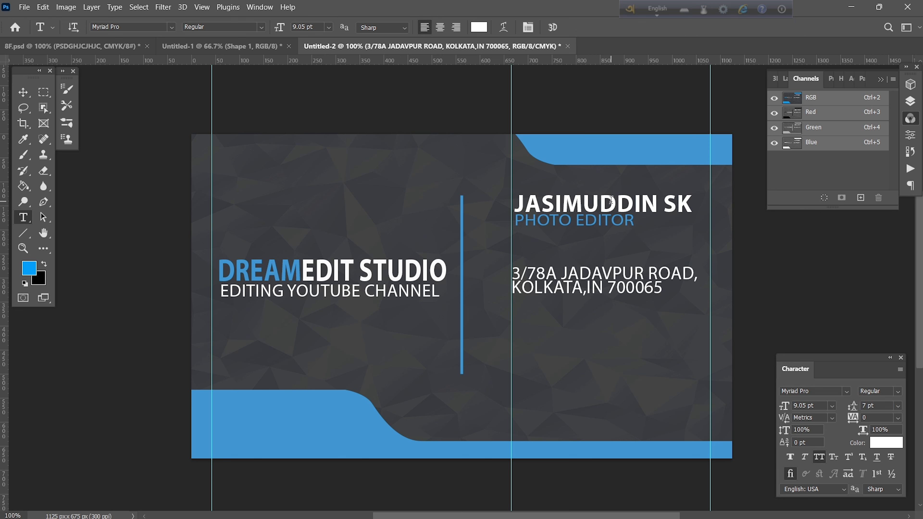
Shift the address slightly right and move the guide to its left edge at 692.8 px.
left_click(597, 289)
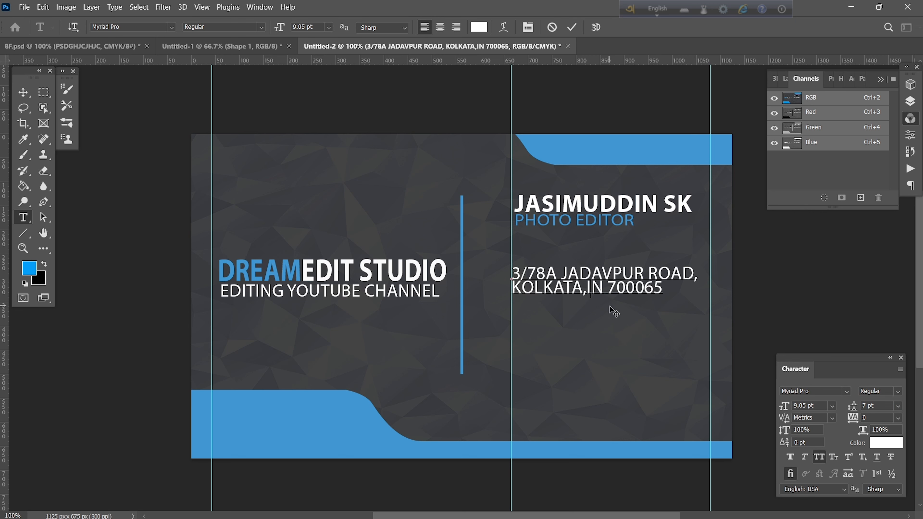
left_click_drag(622, 310, 632, 311)
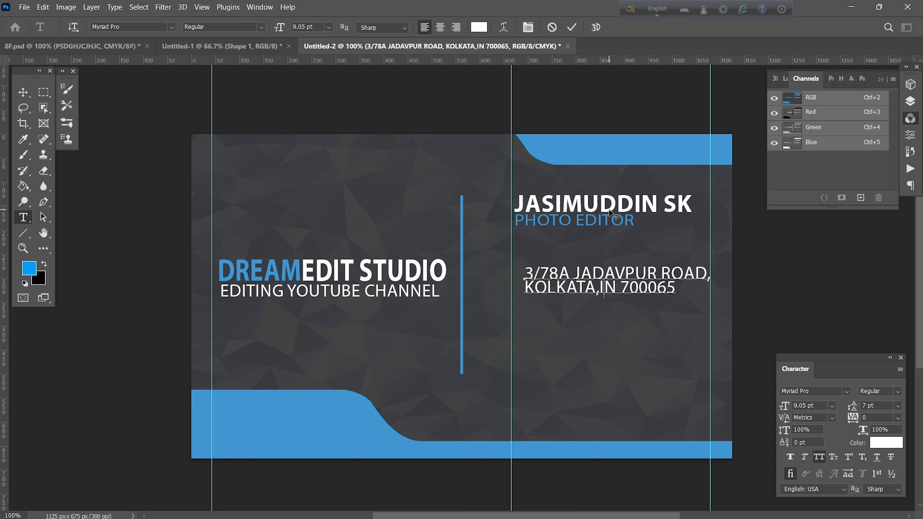
left_click(572, 27)
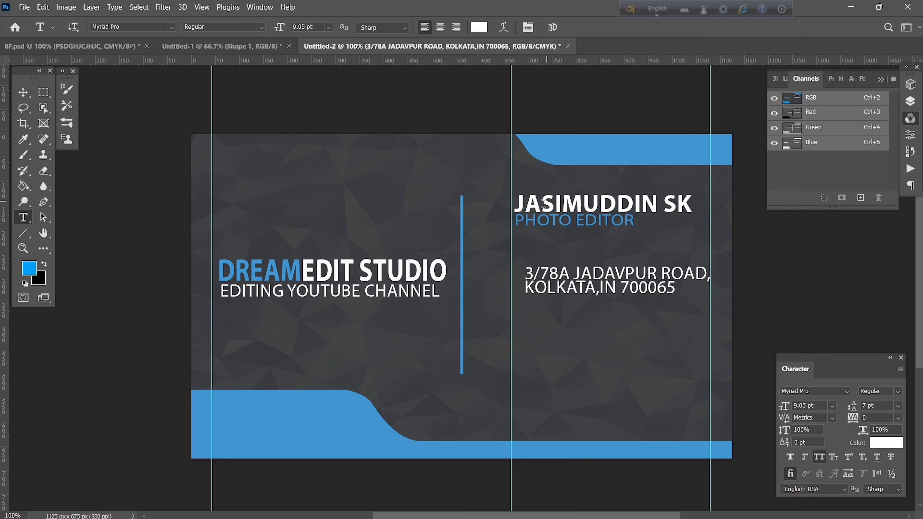
left_click(23, 93)
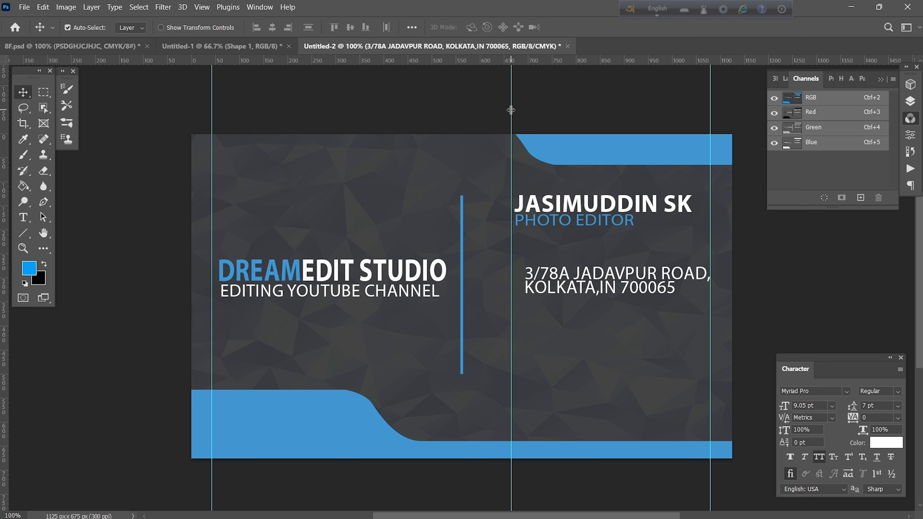
left_click_drag(510, 110, 521, 112)
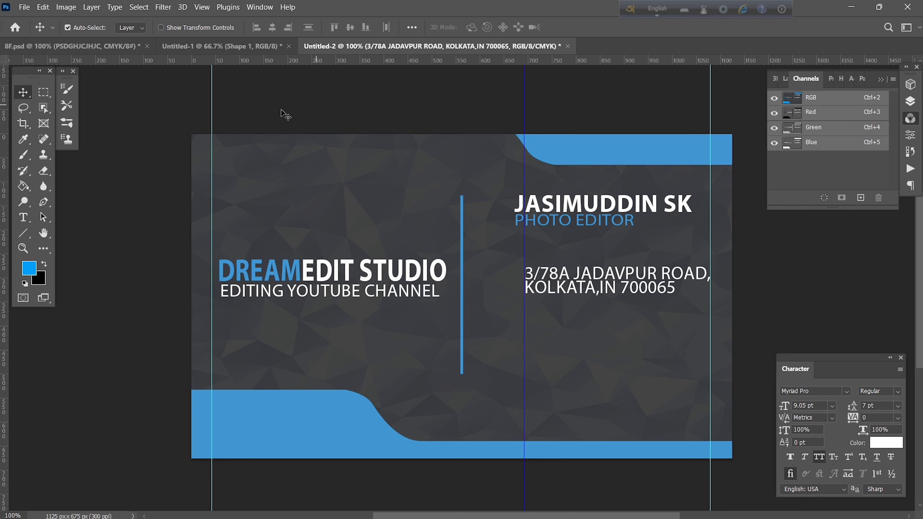
Add a vertical guide, link the name and PHOTO EDITOR layers, and shift them right onto it.
left_click_drag(3, 196, 508, 254)
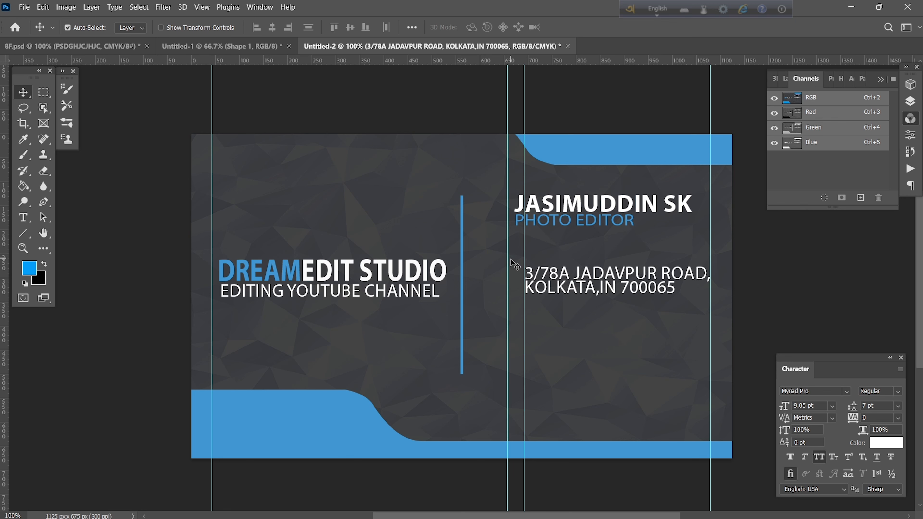
left_click(551, 209)
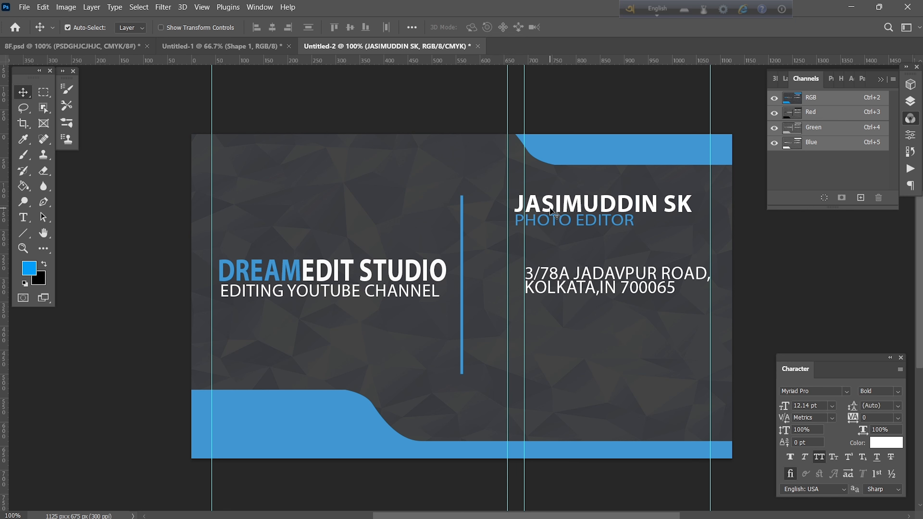
left_click(914, 104)
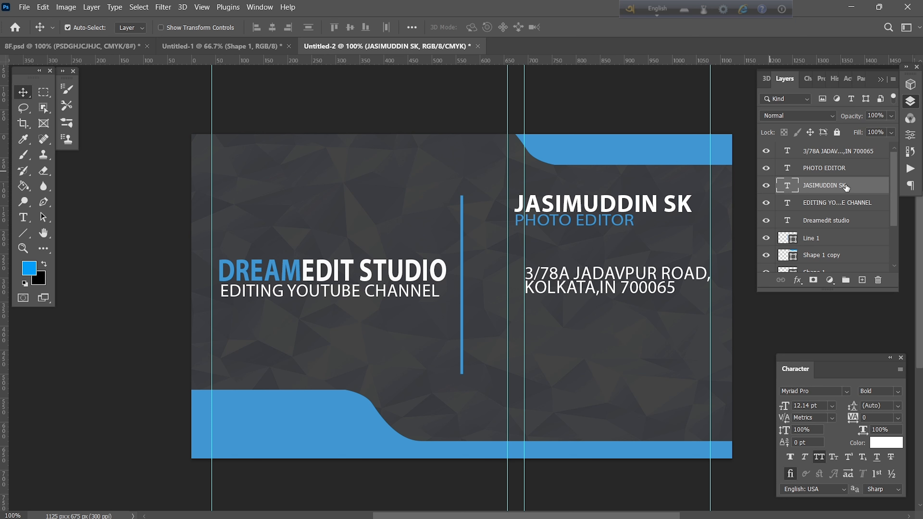
left_click(838, 203)
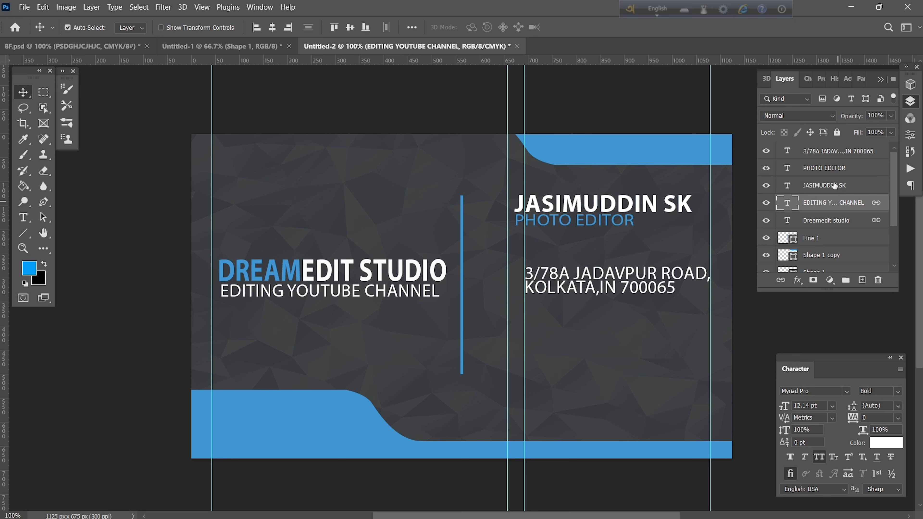
left_click(835, 186)
left_click(834, 172)
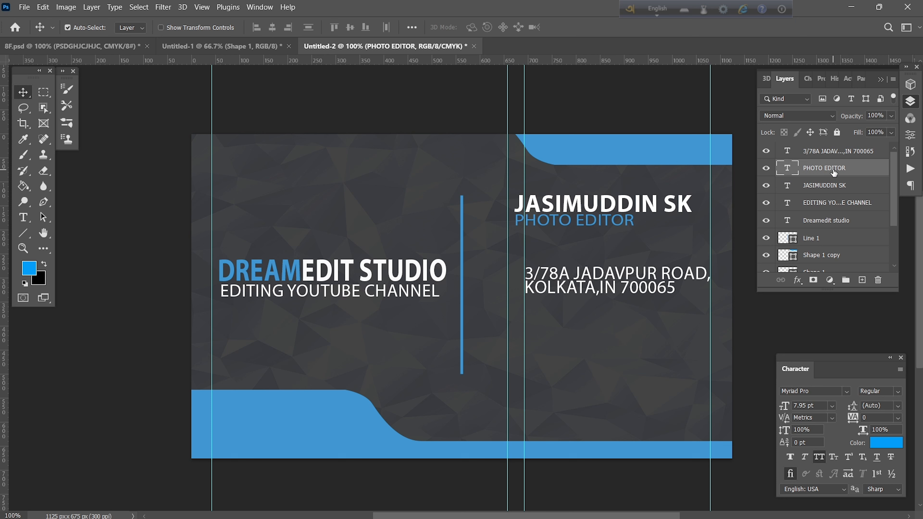
left_click(831, 188, "shift")
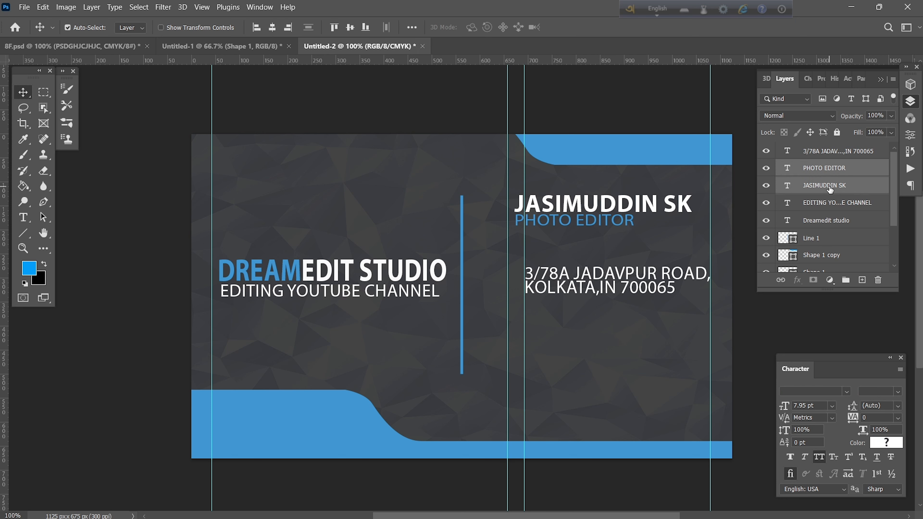
left_click(780, 280)
left_click_drag(620, 207, 626, 207)
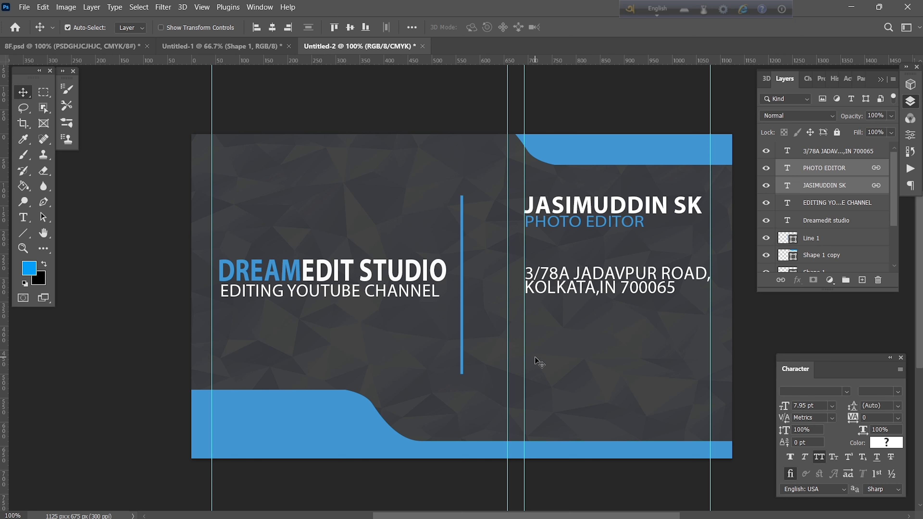
left_click(27, 221)
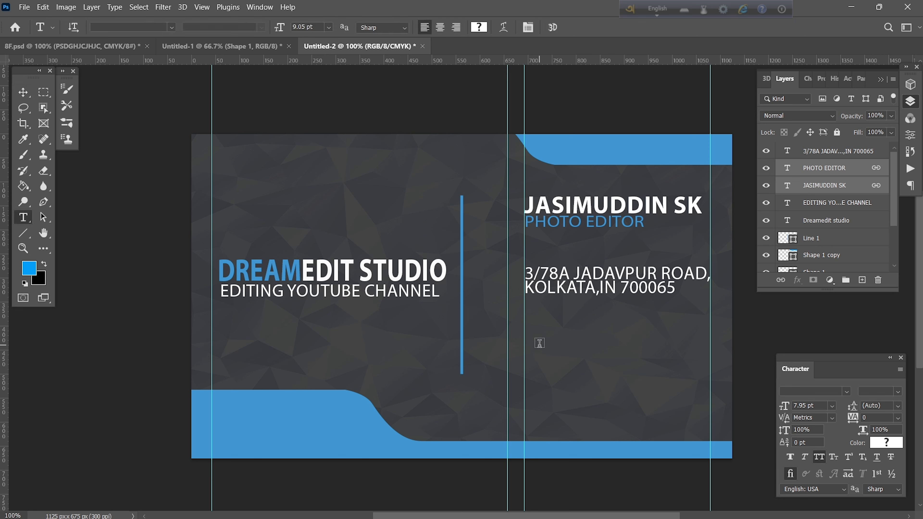
Paste the phone, e-mail and channel lines below the address and scale them to about 142%.
left_click(527, 338)
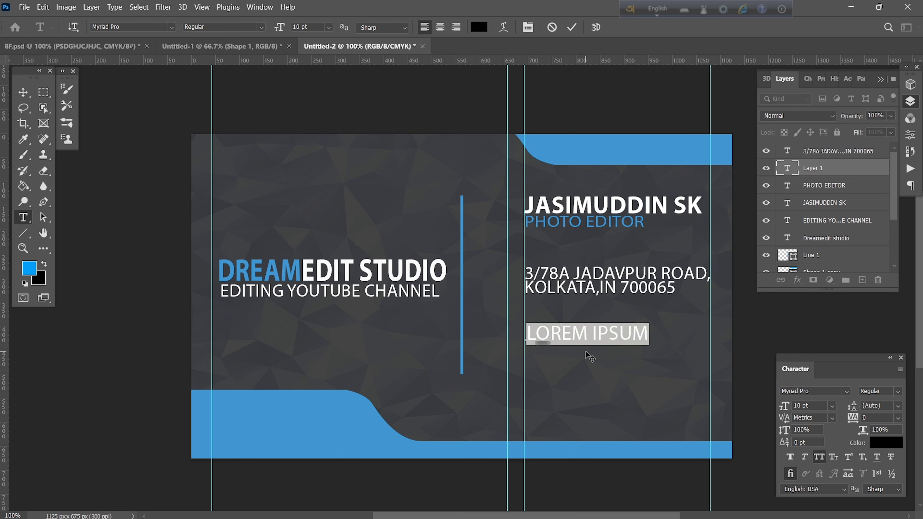
key("ctrl+v")
key("ctrl+t")
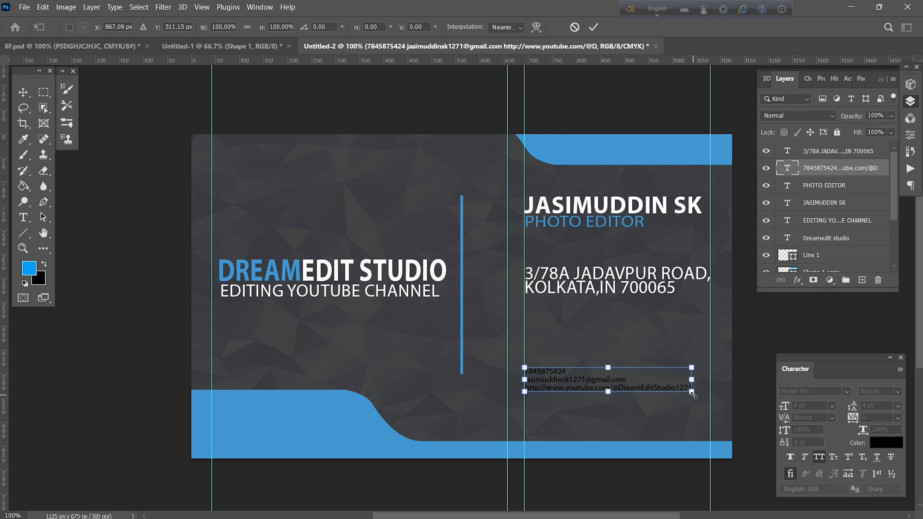
left_click_drag(693, 395, 726, 405)
left_click_drag(726, 405, 725, 404)
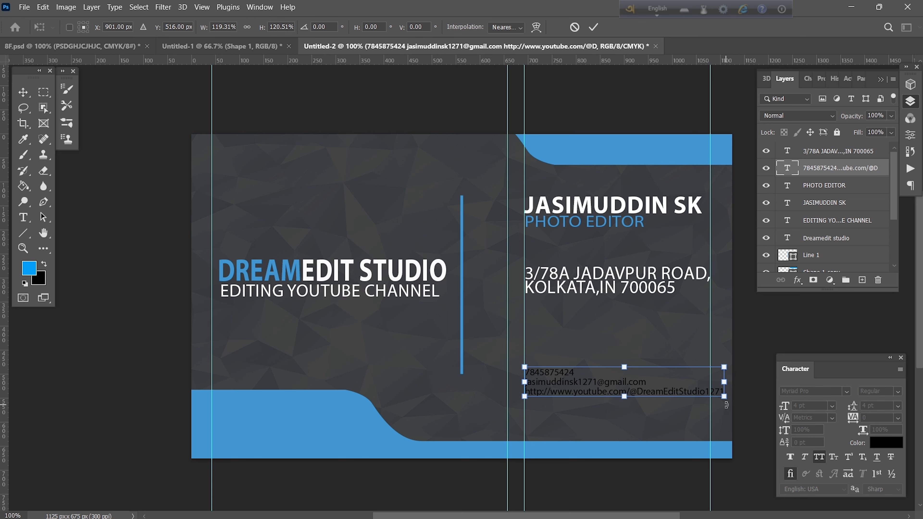
left_click_drag(625, 397, 624, 402)
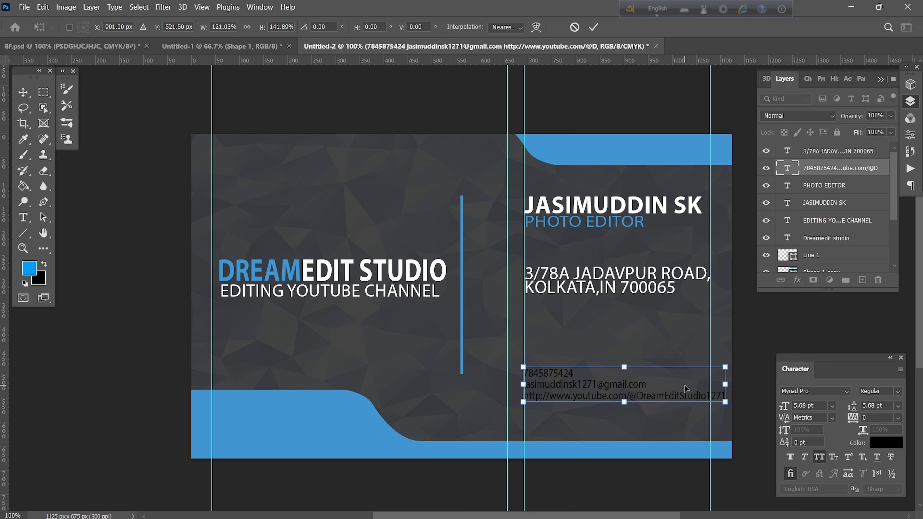
left_click_drag(682, 387, 731, 392)
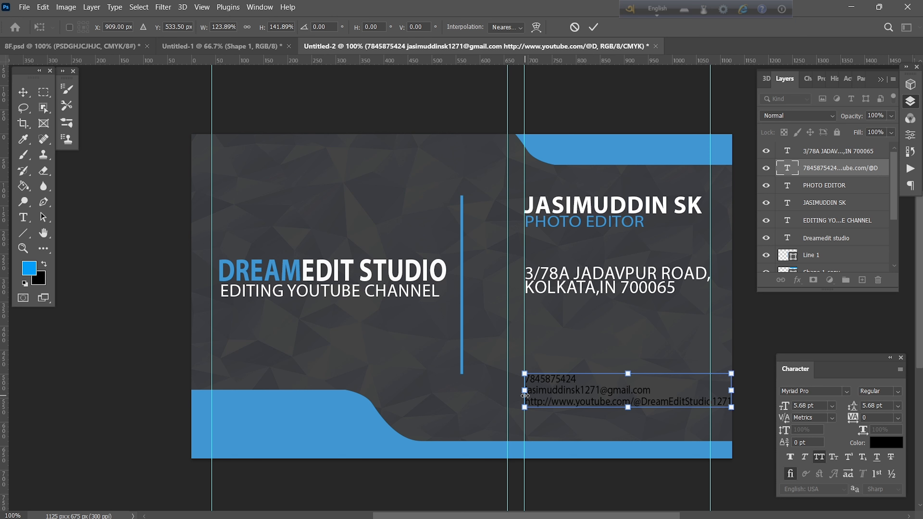
left_click(594, 26)
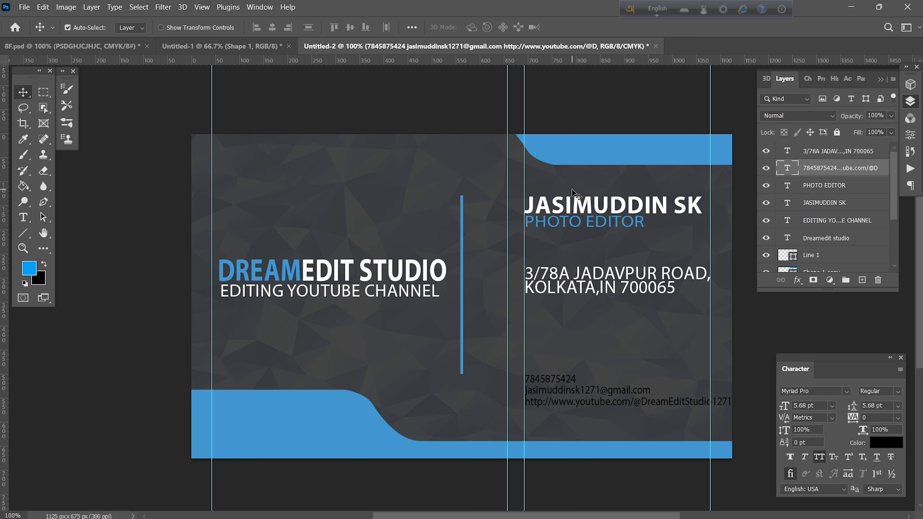
Place embedded LOCATION.png from D:\PS\PNG and shrink it to a third beside the address.
left_click(24, 7)
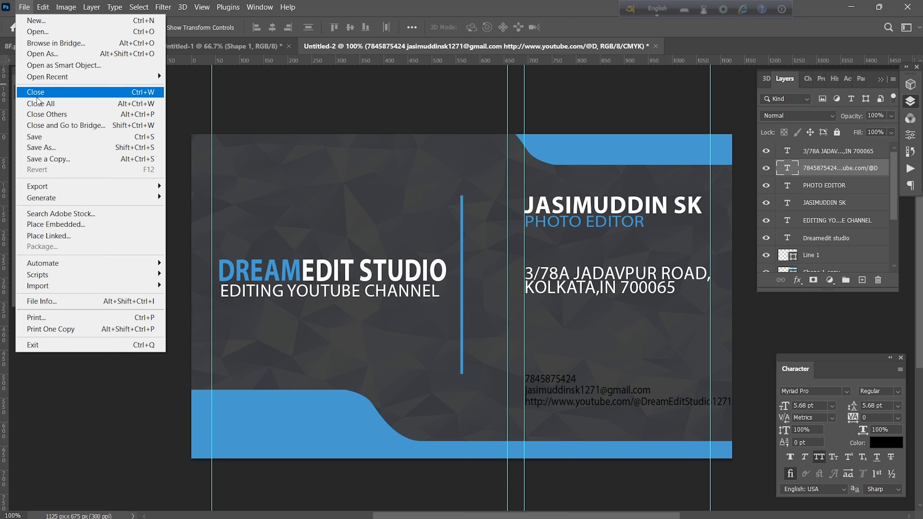
left_click(65, 224)
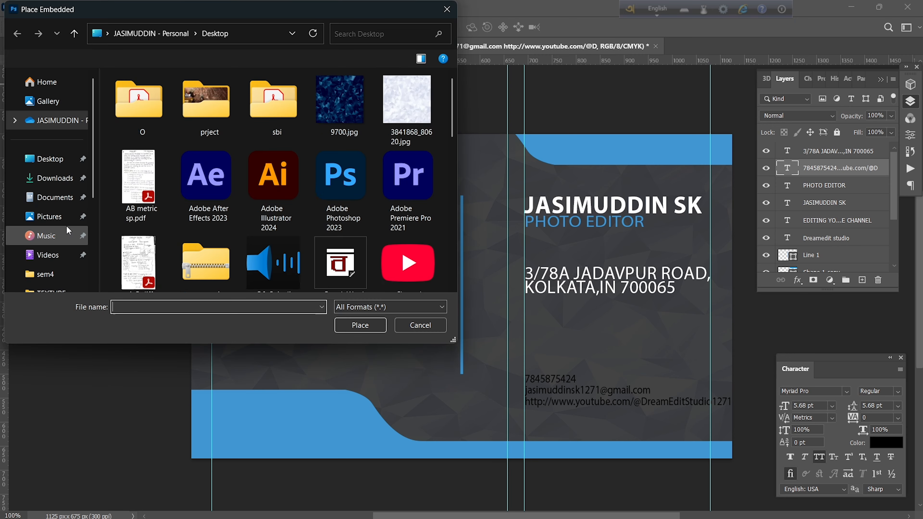
scroll(58, 233, "down", 5)
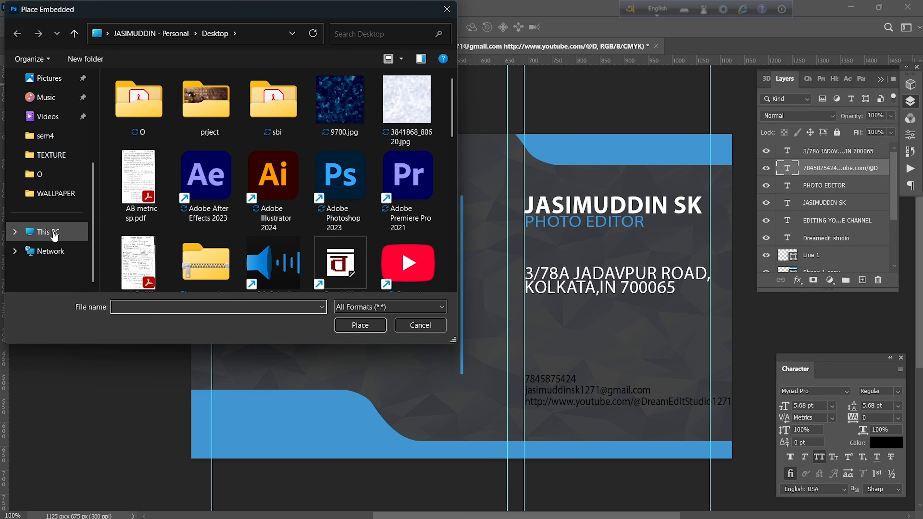
left_click(55, 237)
double_click(309, 113)
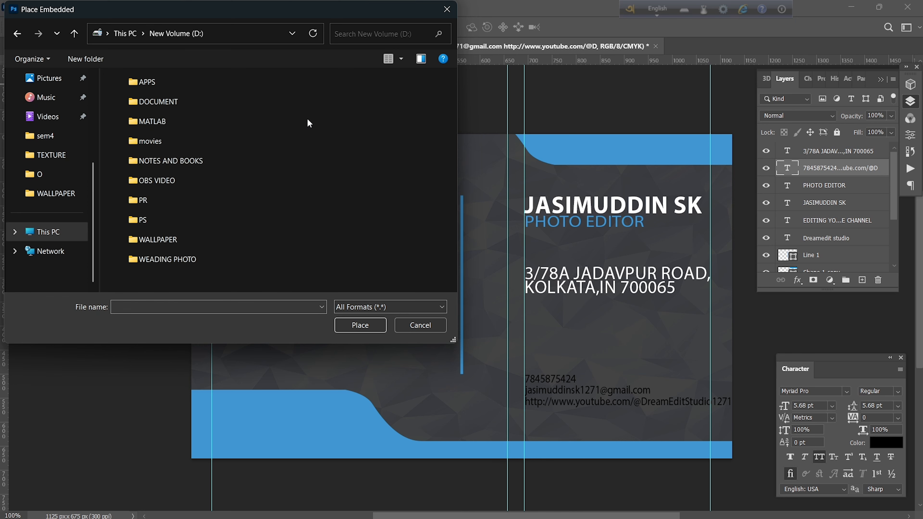
double_click(139, 225)
scroll(208, 169, "down", 5)
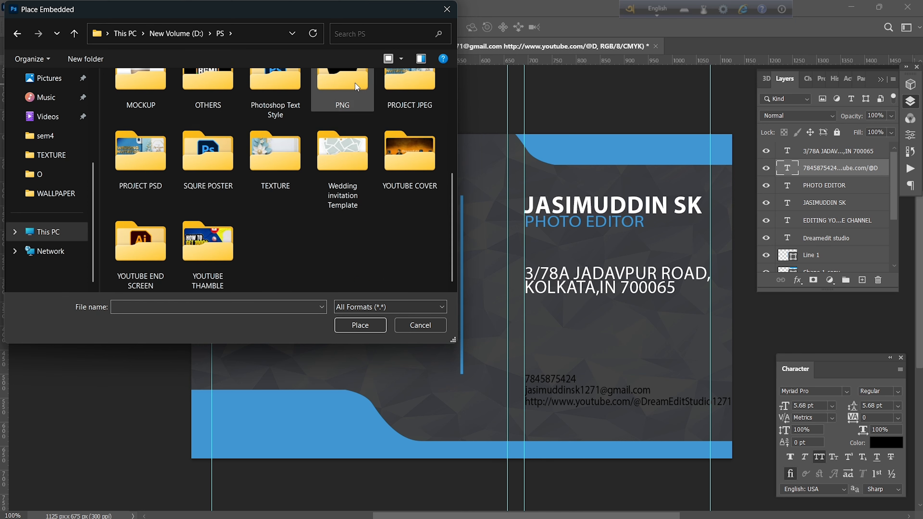
double_click(341, 88)
left_click(140, 174)
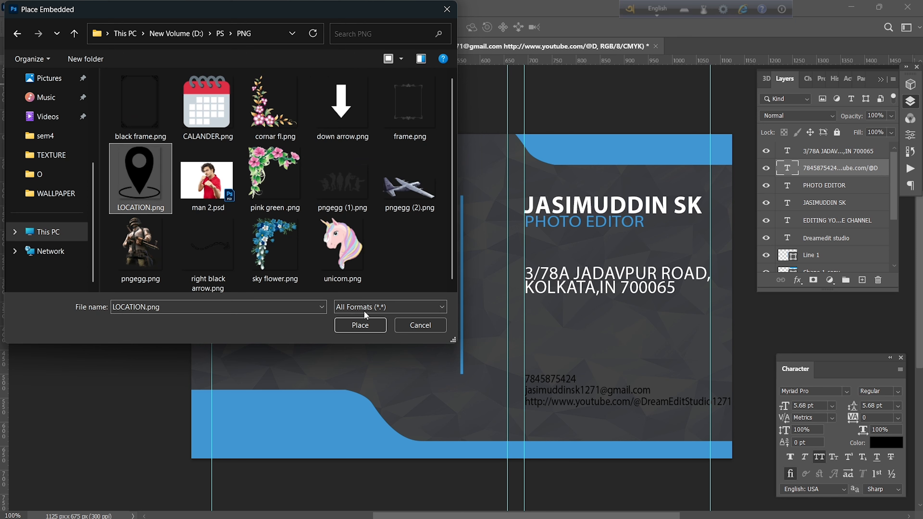
left_click(360, 325)
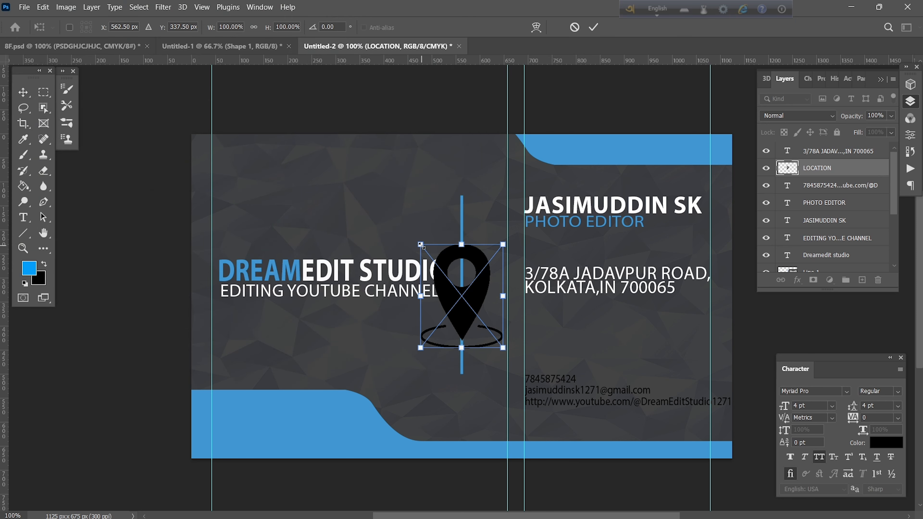
left_click_drag(432, 258, 509, 270)
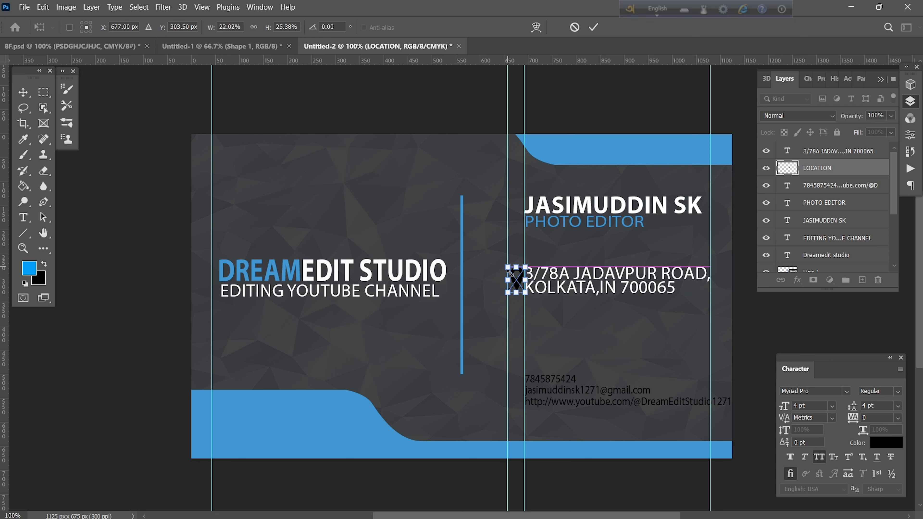
left_click(593, 28)
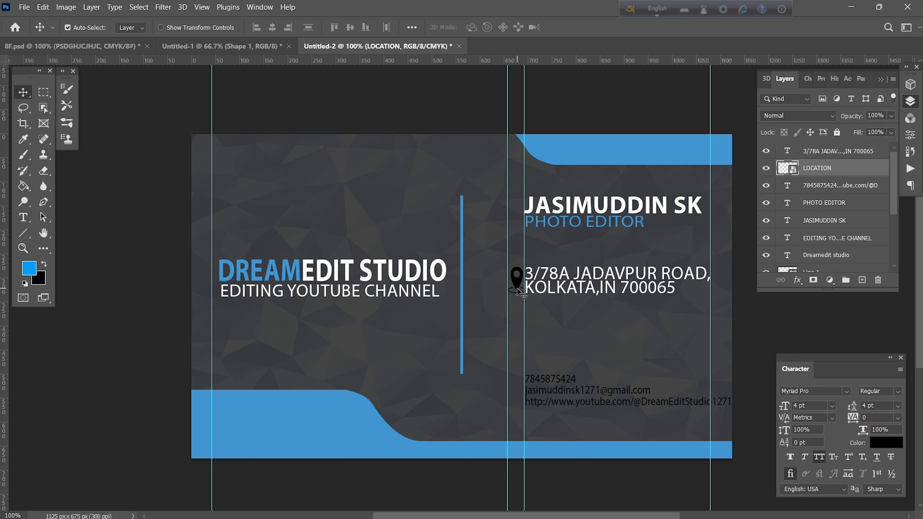
Give the location pin a #f8f8f8 Color Overlay so it appears white.
left_click(801, 278)
left_click(804, 294)
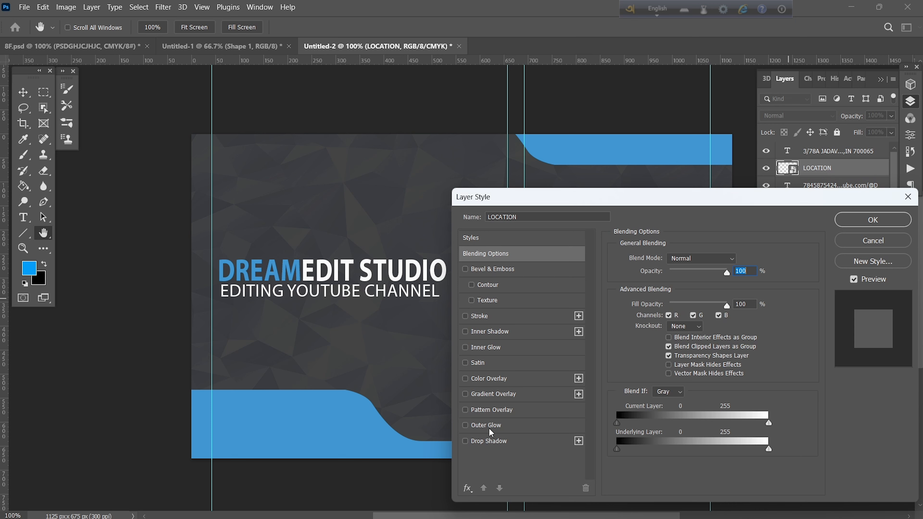
left_click(490, 377)
left_click_drag(655, 199, 813, 212)
left_click(904, 269)
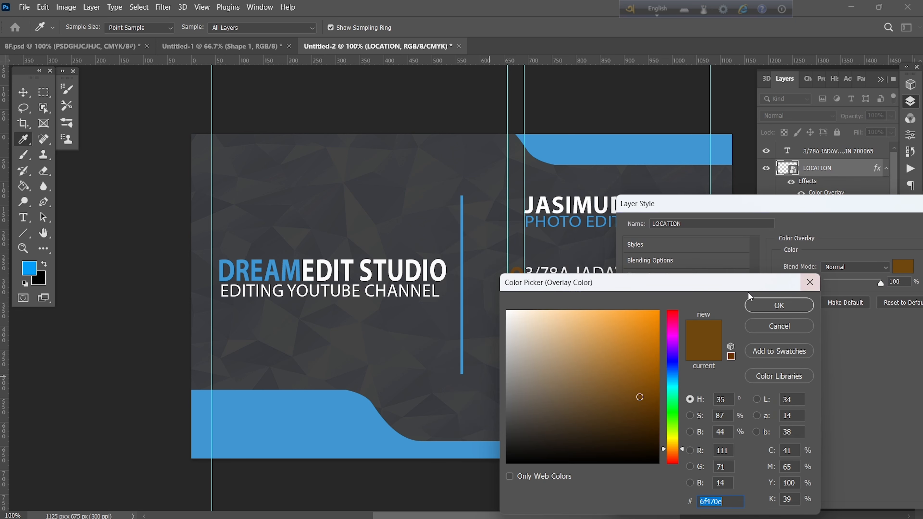
left_click(508, 315)
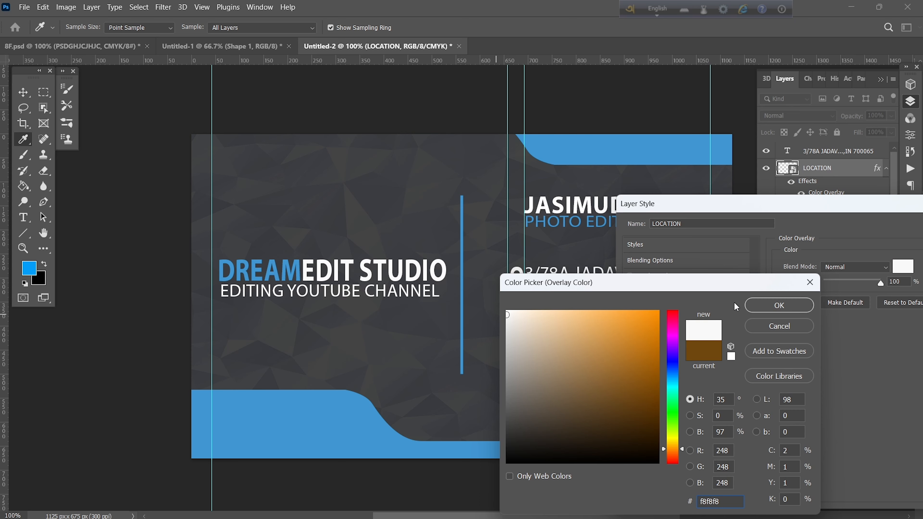
left_click(779, 305)
left_click_drag(819, 211, 625, 246)
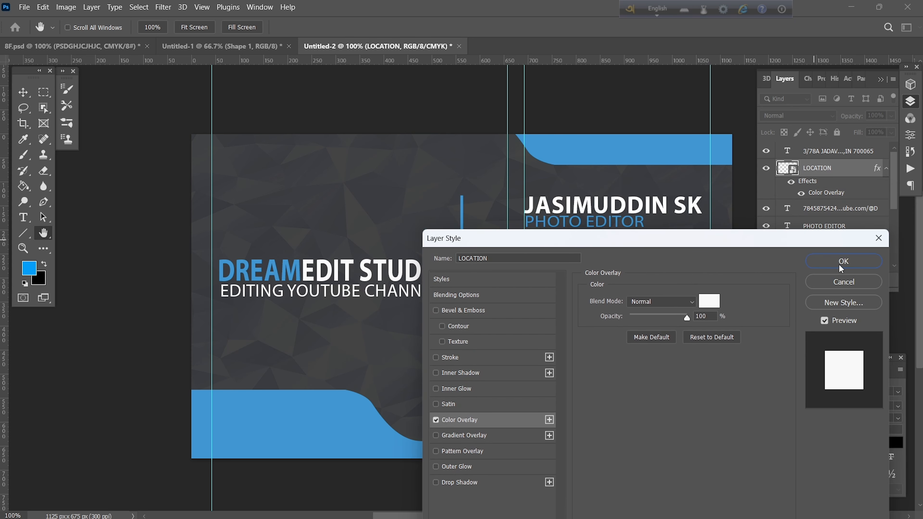
left_click(841, 265)
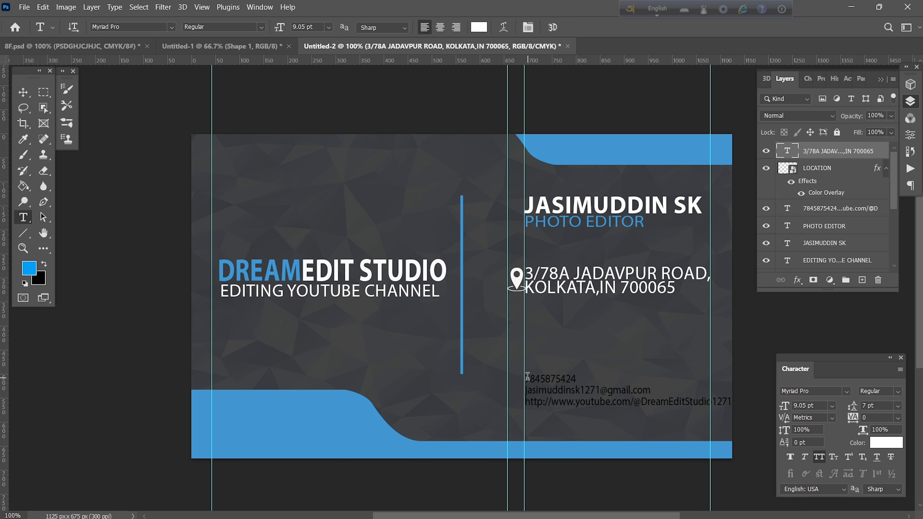
Recolour the phone, email and YouTube lines near-white.
left_click_drag(528, 377, 737, 411)
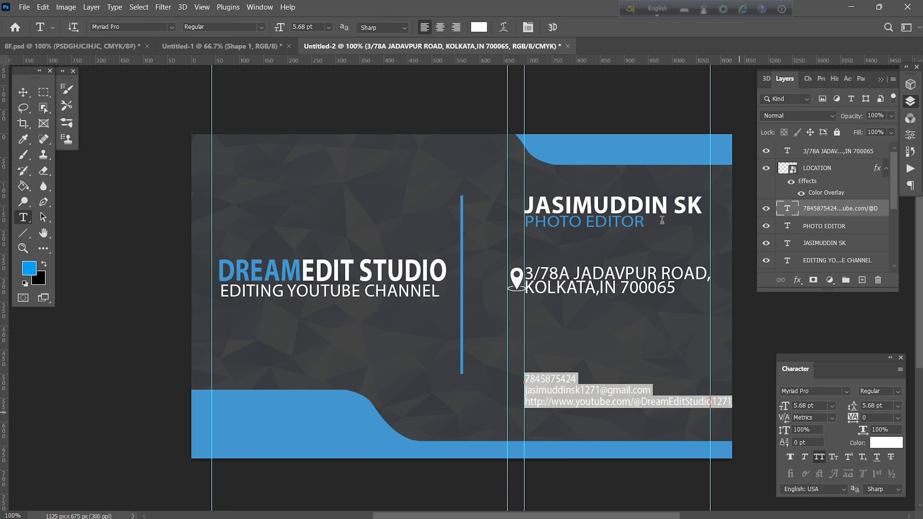
left_click(479, 27)
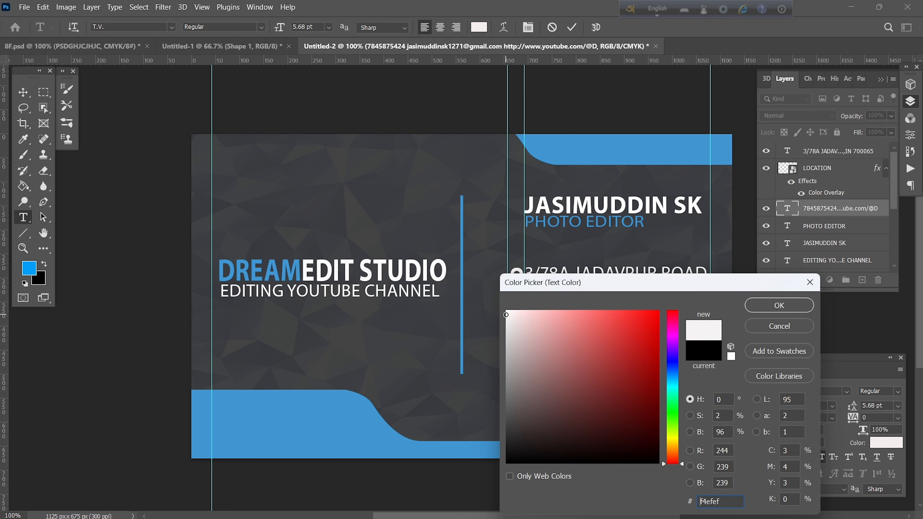
left_click_drag(506, 314, 508, 311)
left_click(752, 307)
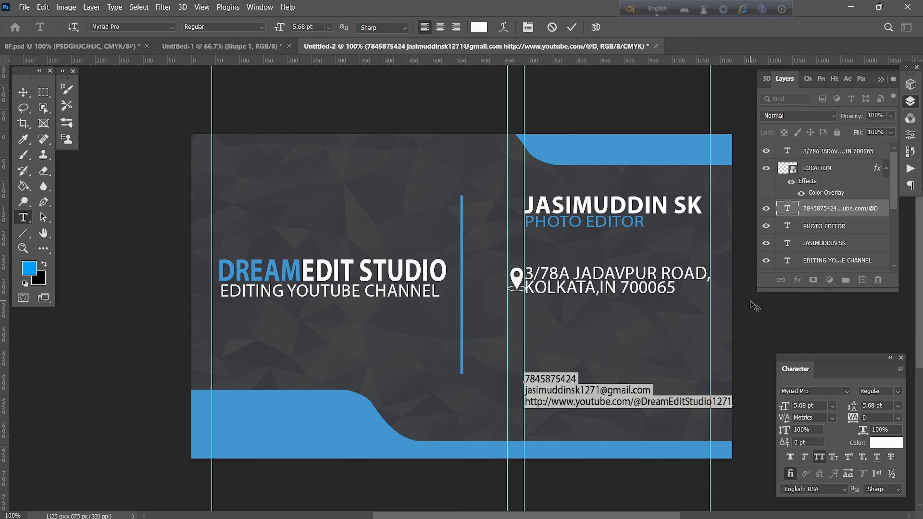
left_click(573, 27)
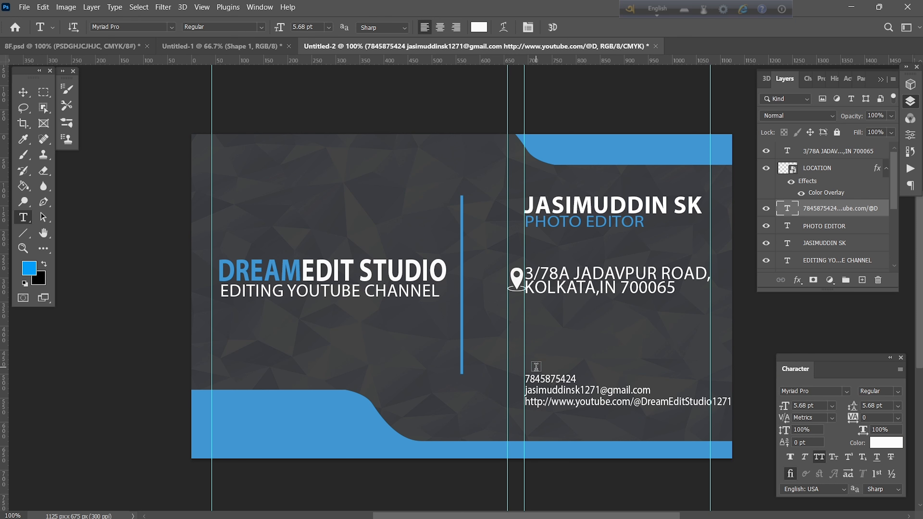
Type a letter b and set it in the Sosmed_phone font to make a phone icon.
left_click(551, 331)
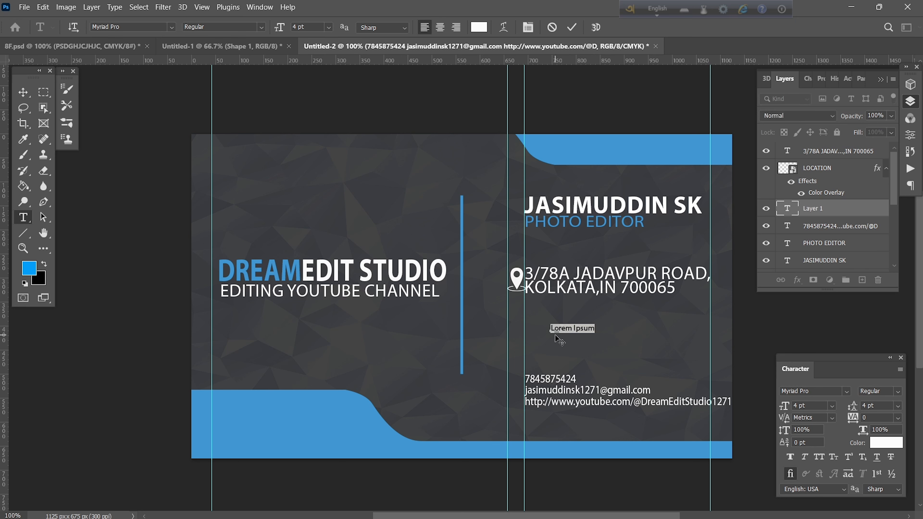
type("b")
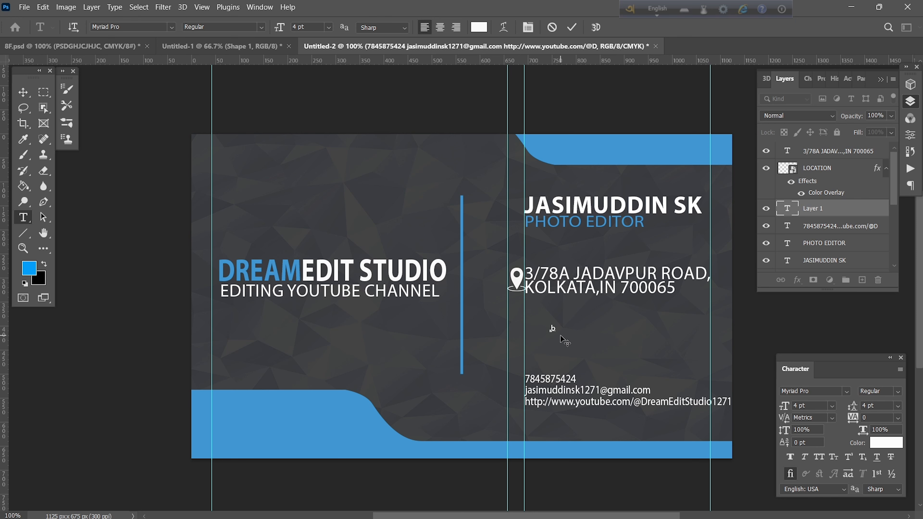
left_click_drag(557, 324, 545, 324)
scroll(314, 27, "up", 8)
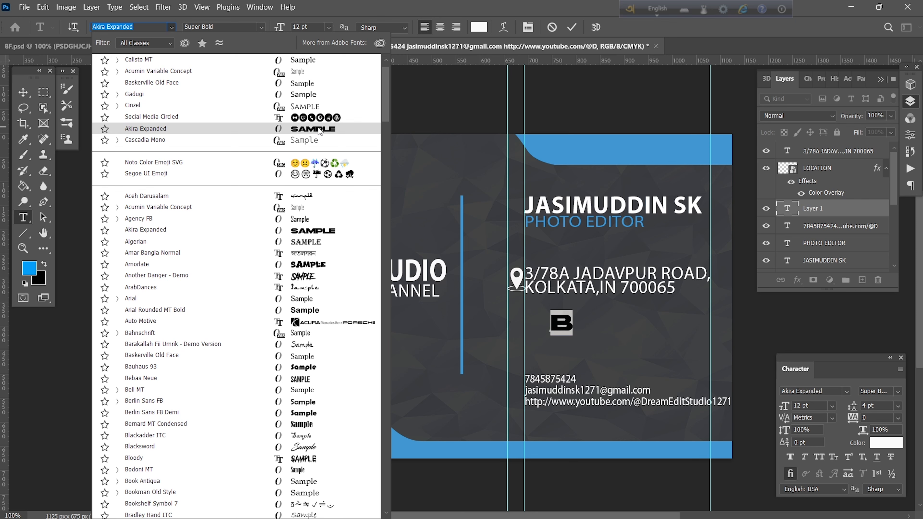
scroll(318, 129, "up", 1)
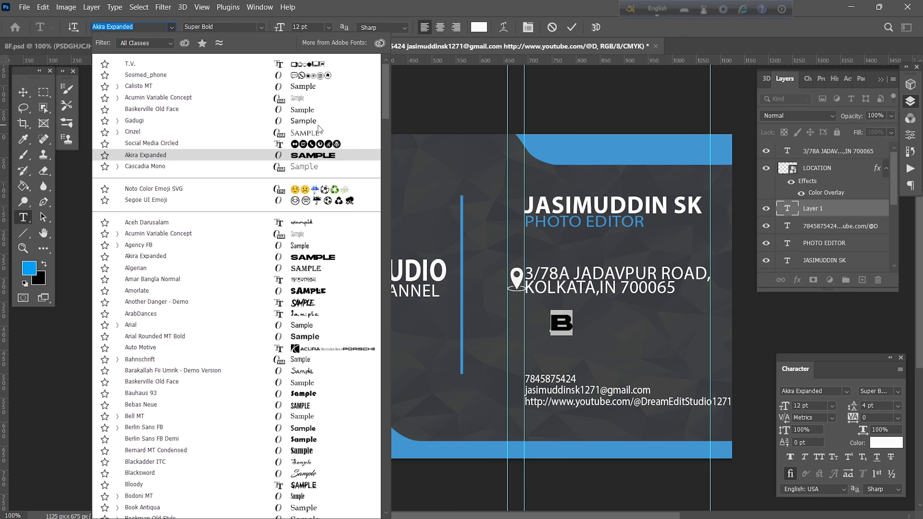
left_click(316, 75)
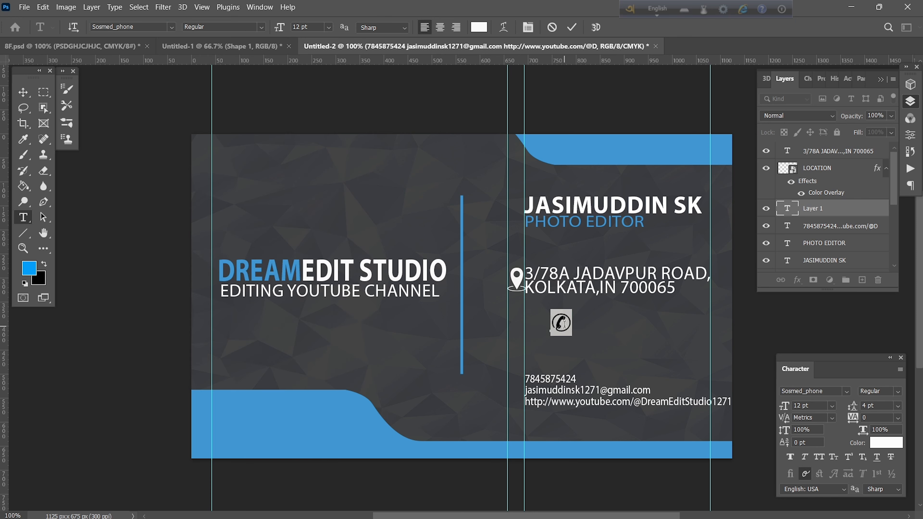
left_click(573, 27)
Place the phone icon beside the phone number, shrink it to 8 pt and align it.
left_click(563, 324)
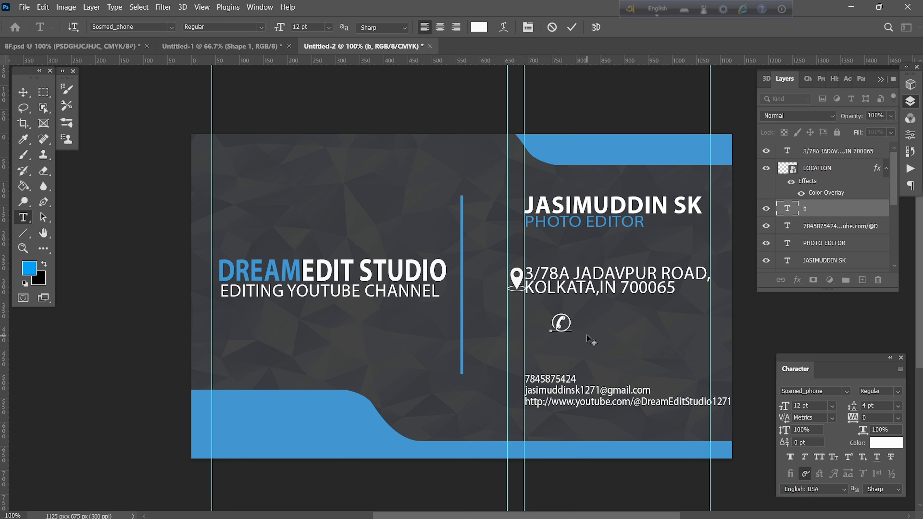
left_click_drag(590, 338, 509, 375)
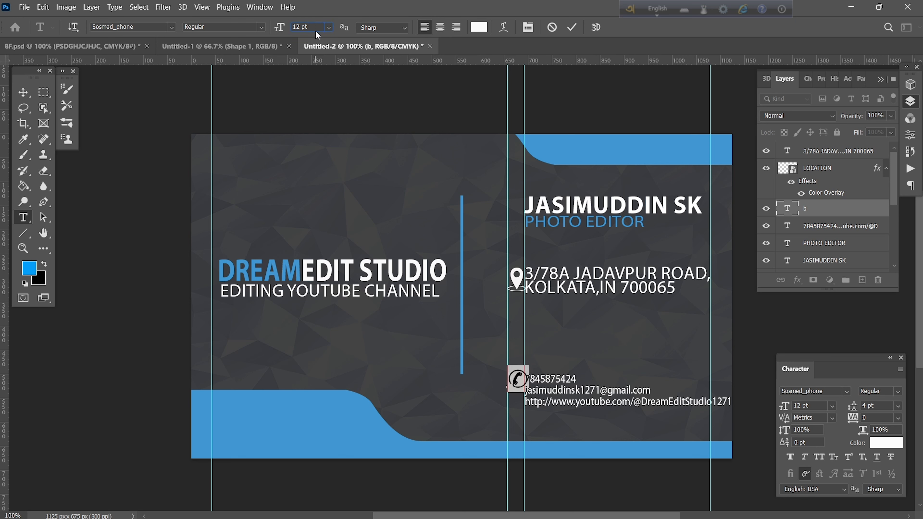
scroll(315, 30, "down", 2)
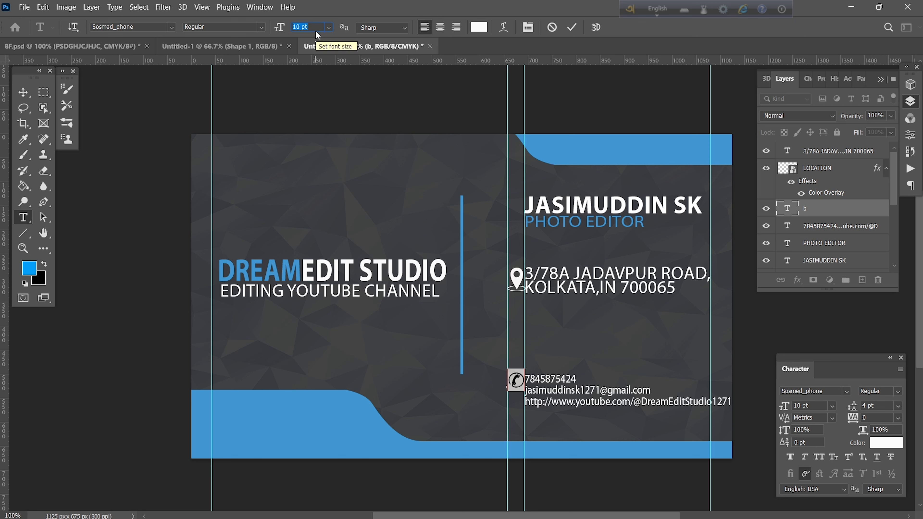
left_click(572, 27)
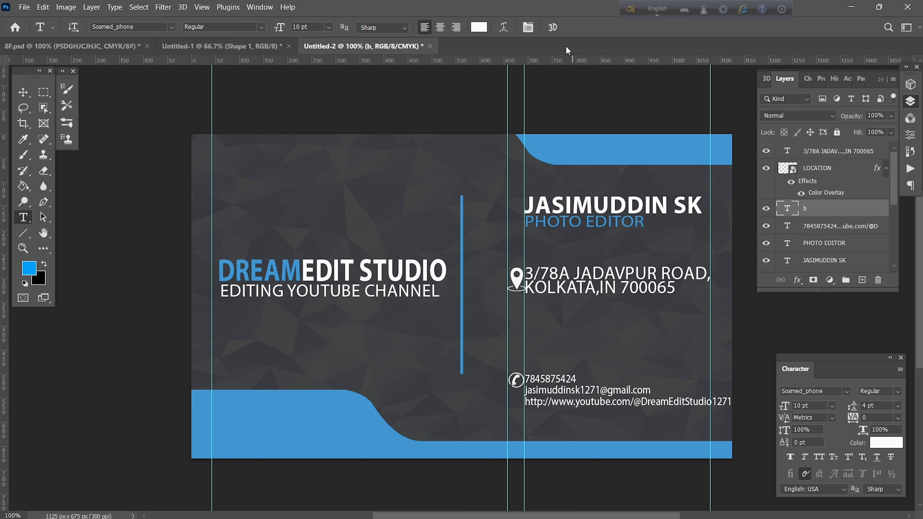
left_click_drag(525, 381, 507, 382)
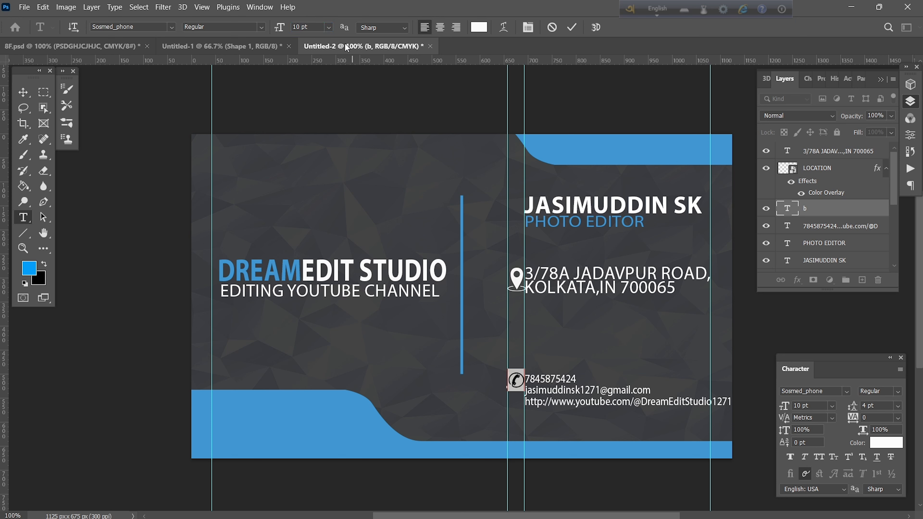
key("Down")
key("Down")
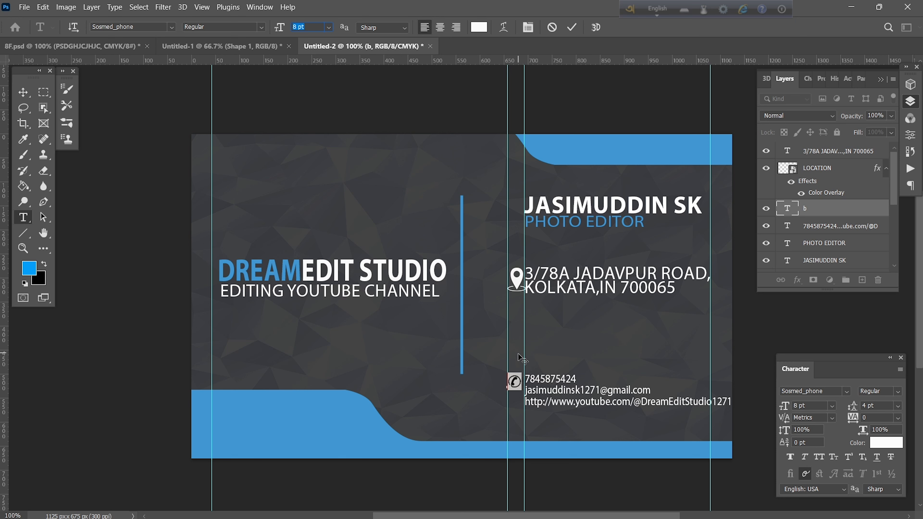
left_click(520, 378)
left_click_drag(534, 366, 535, 365)
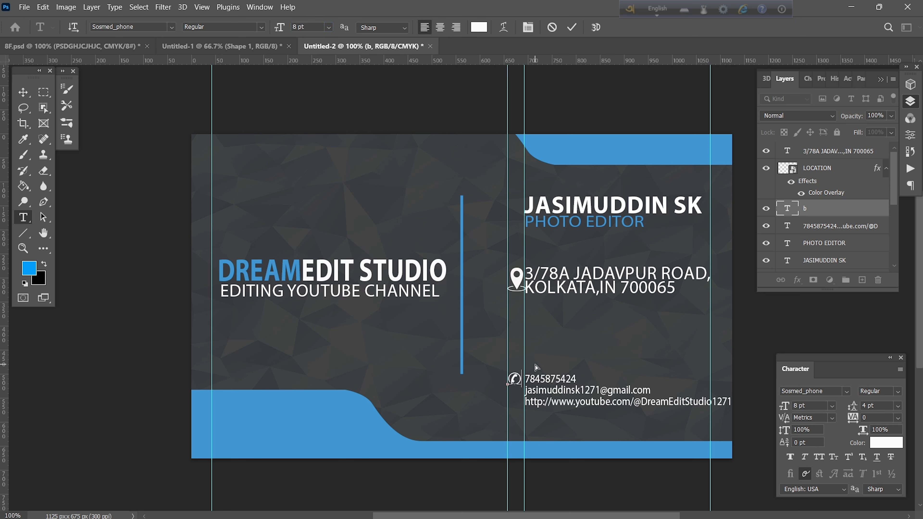
left_click(573, 27)
Widen the contact lines' leading to 8 pt.
left_click_drag(528, 380, 749, 444)
left_click(879, 406)
type("7")
key("Return")
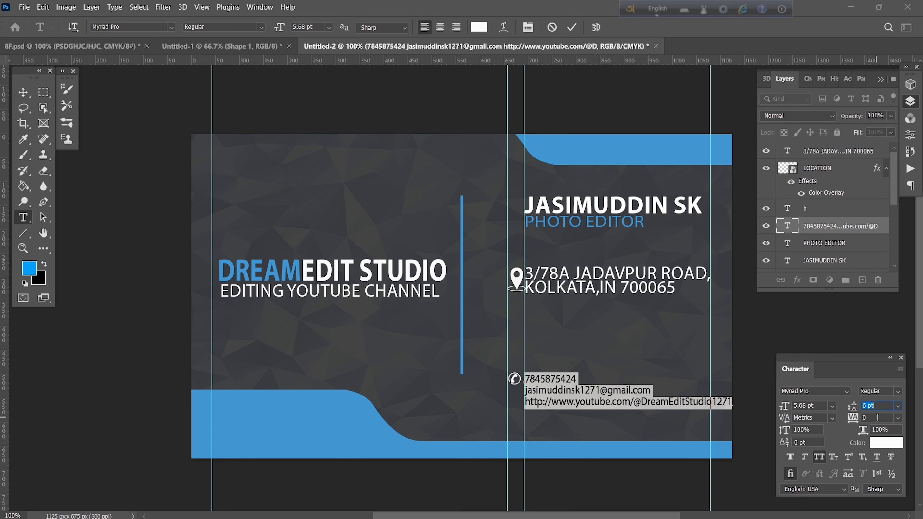
key("Up")
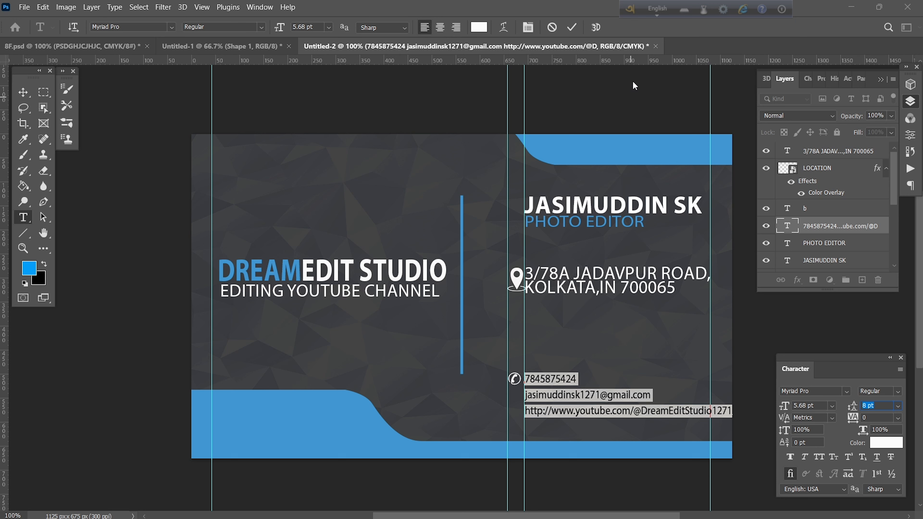
left_click(572, 28)
left_click(514, 379)
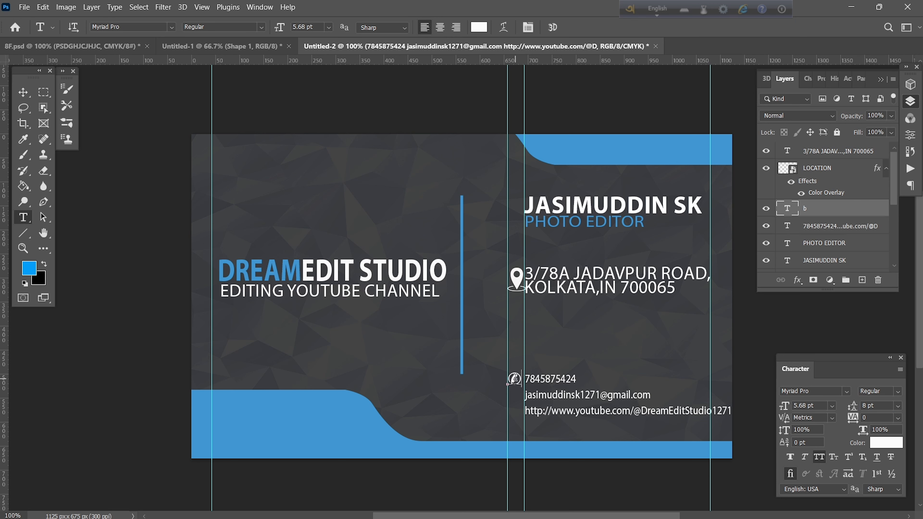
Move the phone icon left to the guide and enlarge it to 10 pt.
left_click_drag(539, 389, 508, 378)
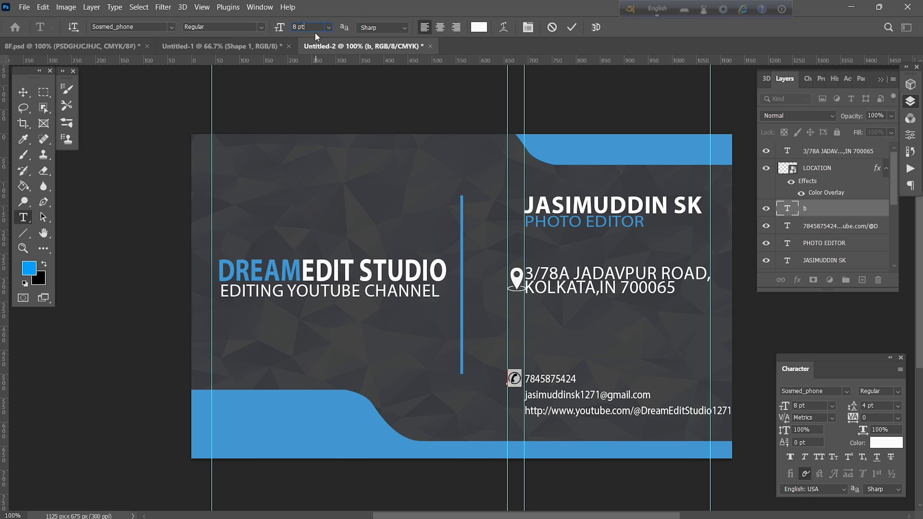
key("Up")
key("Up")
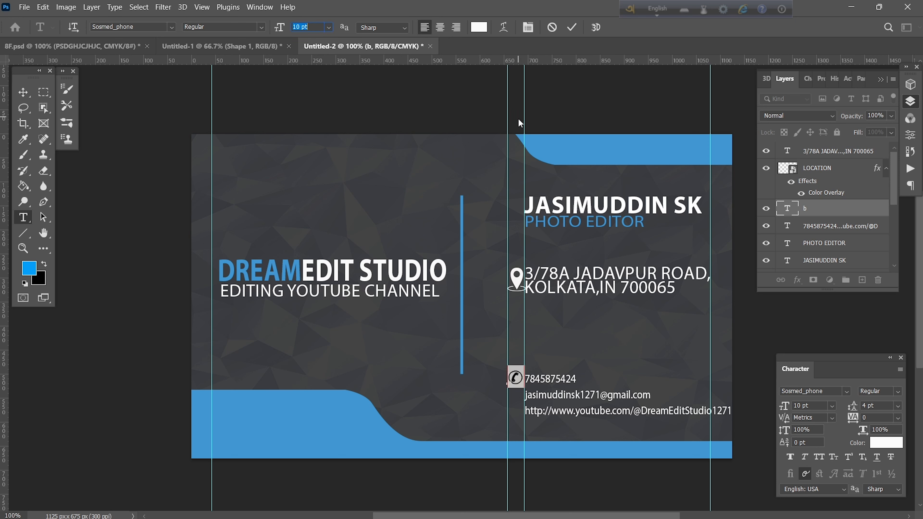
left_click(568, 32)
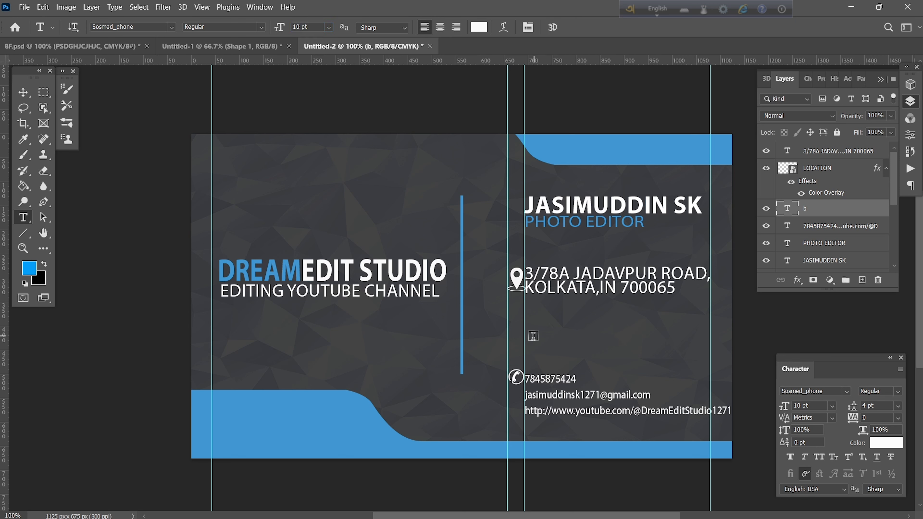
key("Return")
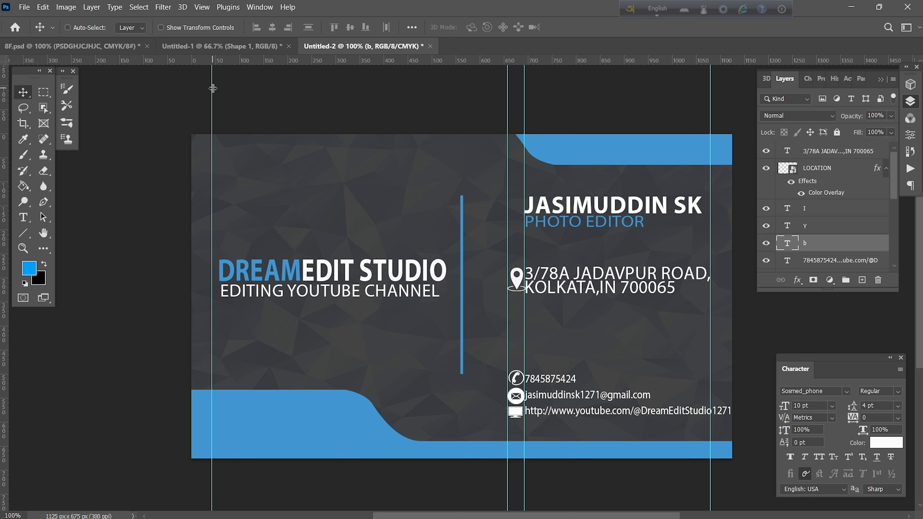
Drag the three vertical guides left, out of the card area.
left_click_drag(212, 90, 123, 90)
left_click_drag(524, 98, 109, 117)
left_click_drag(508, 106, 145, 120)
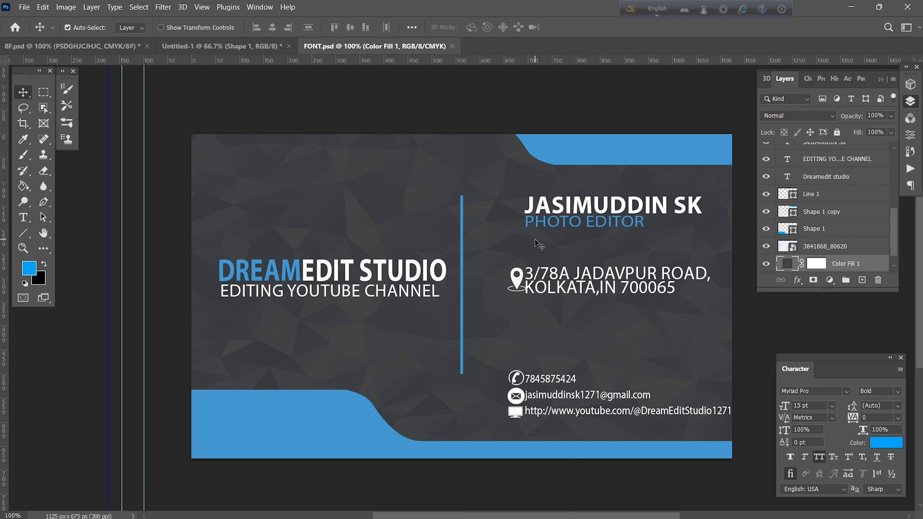
Delete the name heading, location pin, phone, envelope and web icons, address and contact text layers.
left_click(548, 208)
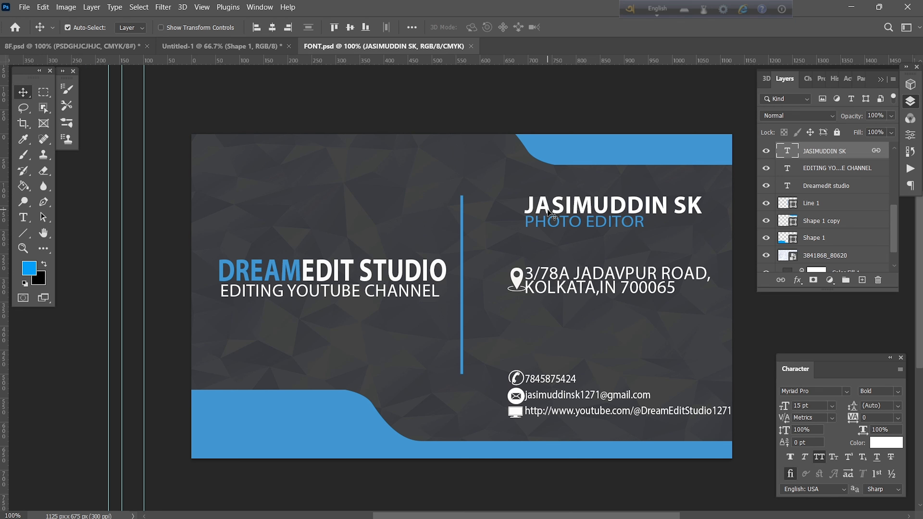
left_click_drag(820, 154, 873, 281)
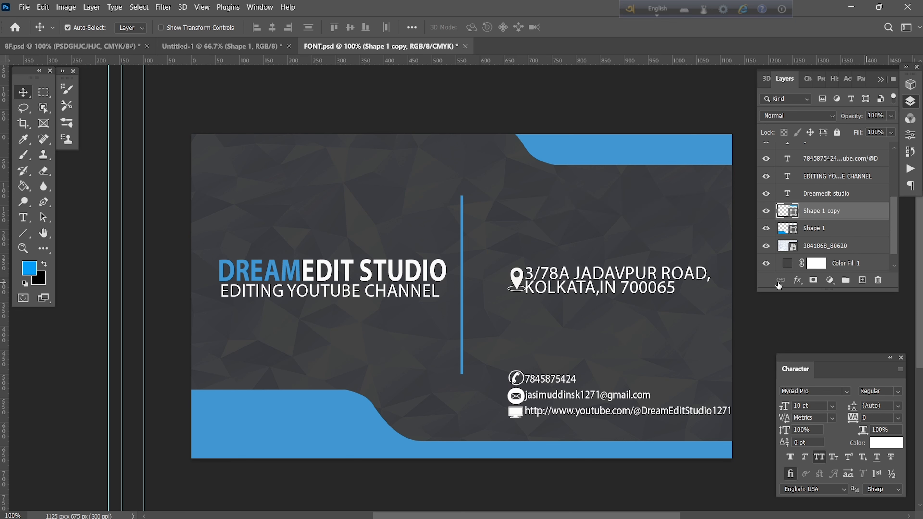
left_click(519, 280)
left_click_drag(843, 153, 878, 280)
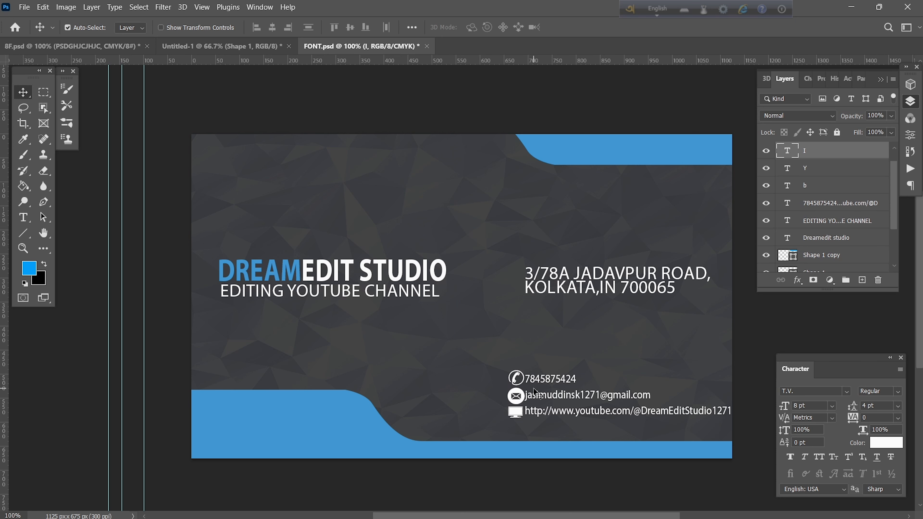
left_click(517, 378)
left_click_drag(856, 186, 878, 280)
left_click_drag(835, 153, 878, 280)
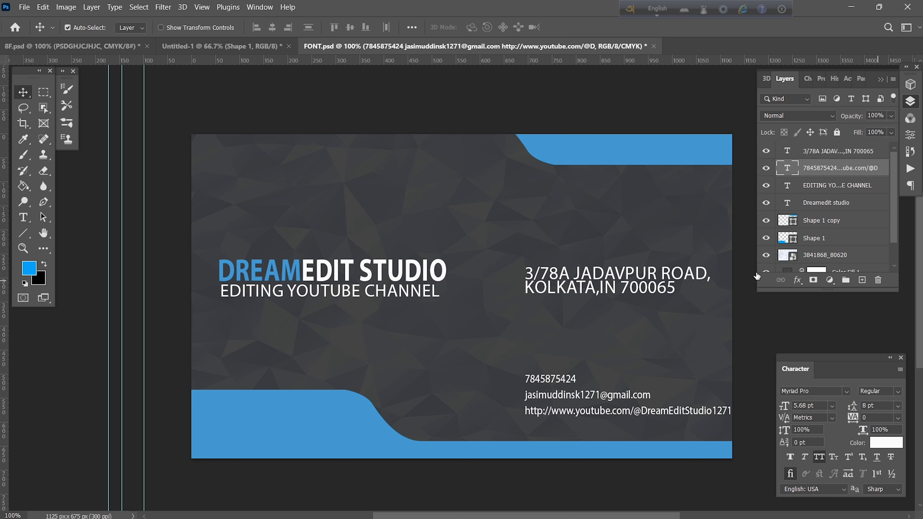
left_click_drag(835, 153, 878, 280)
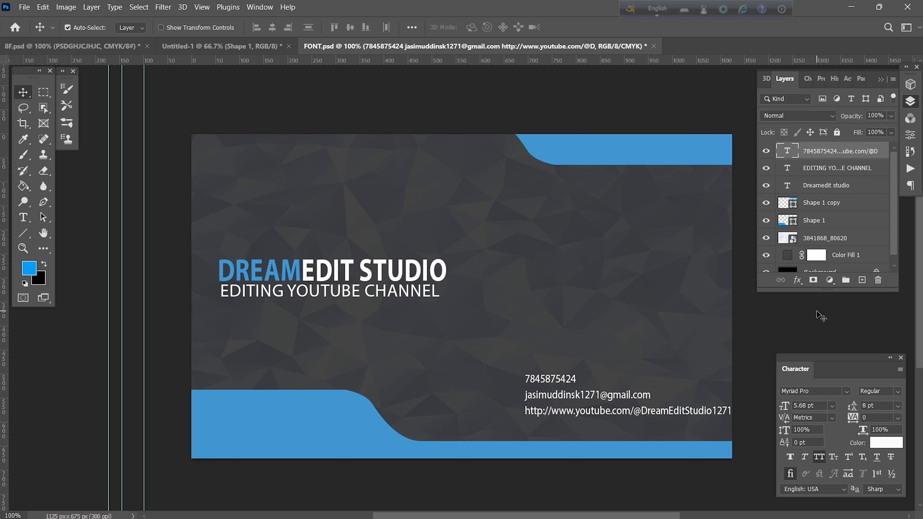
left_click_drag(832, 156, 878, 281)
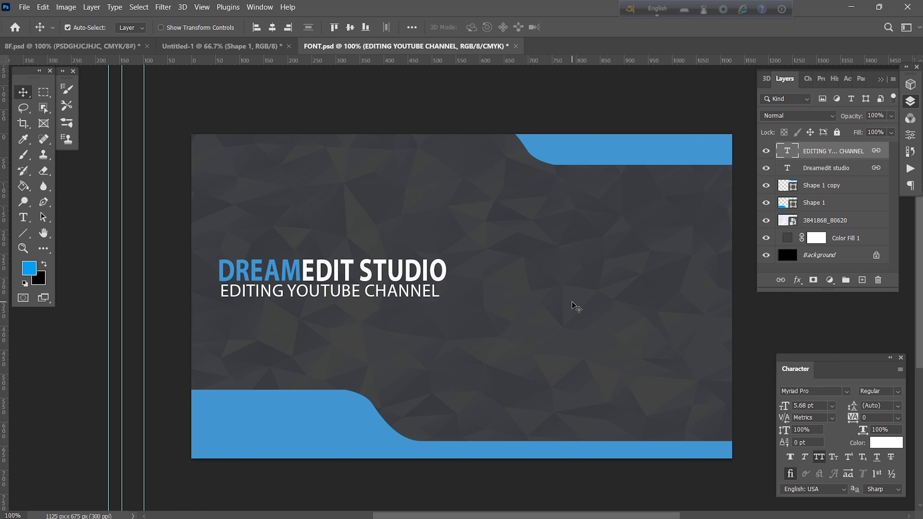
Place the desktop image 7oil6-1748286905456.png on the card as an embedded layer.
left_click(24, 8)
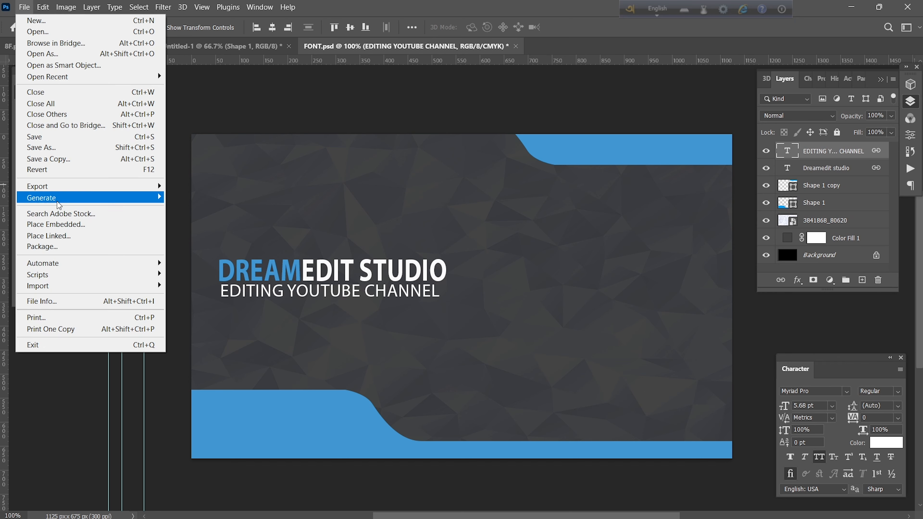
left_click(80, 225)
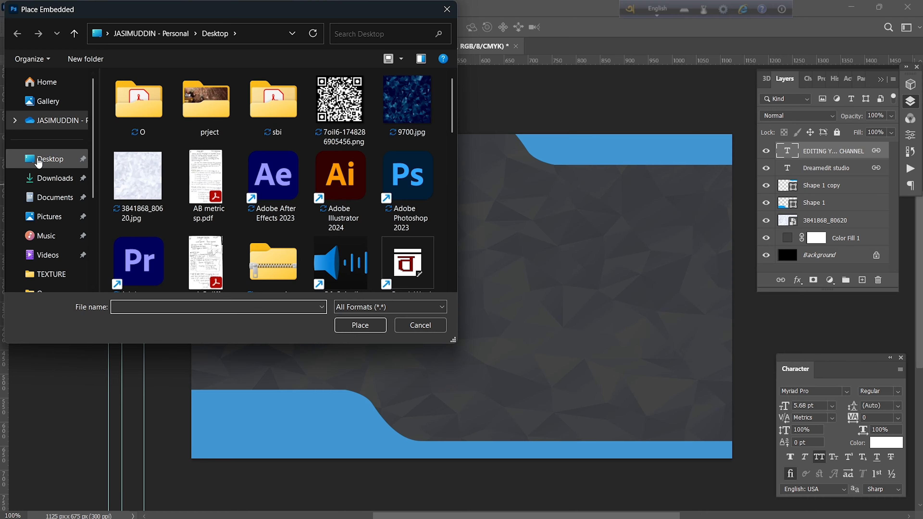
scroll(285, 203, "down", 5)
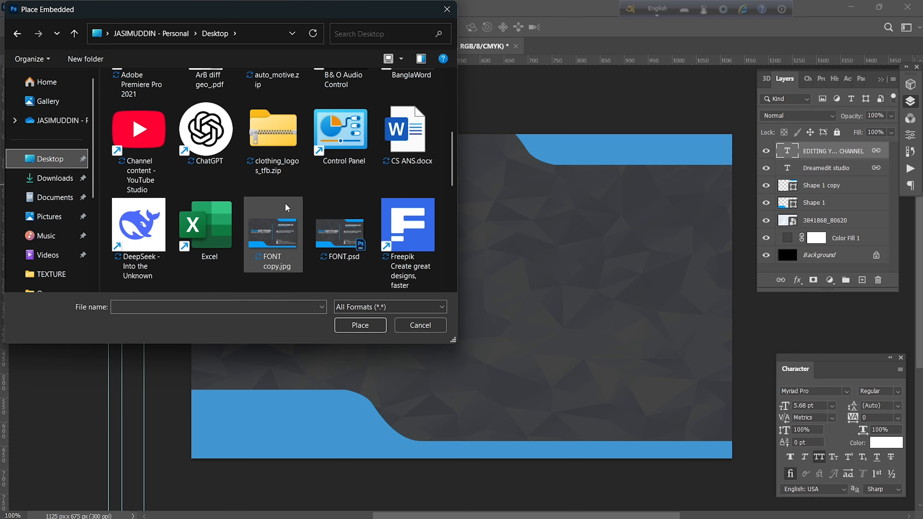
scroll(285, 203, "down", 6)
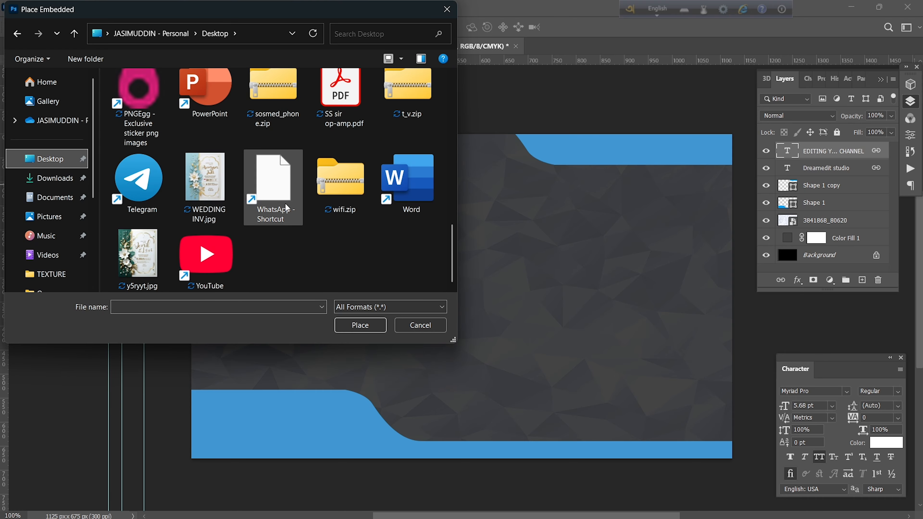
scroll(285, 203, "up", 8)
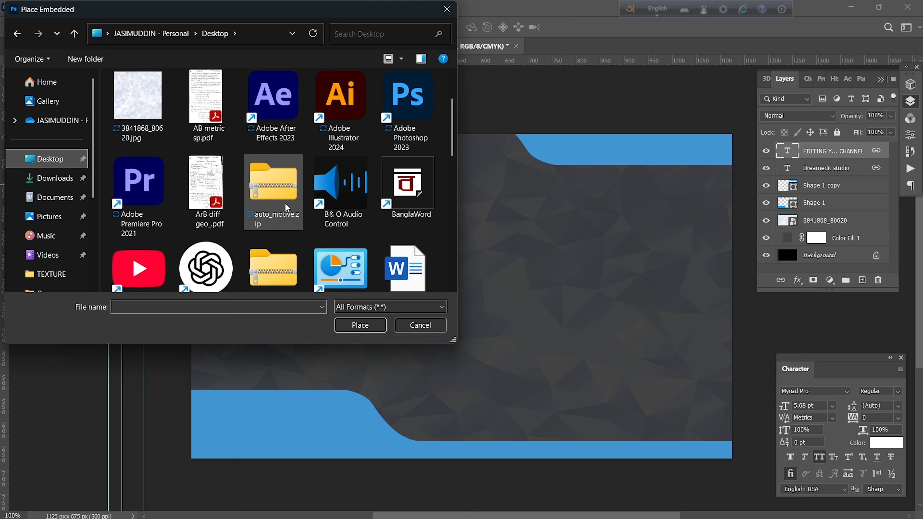
left_click(340, 106)
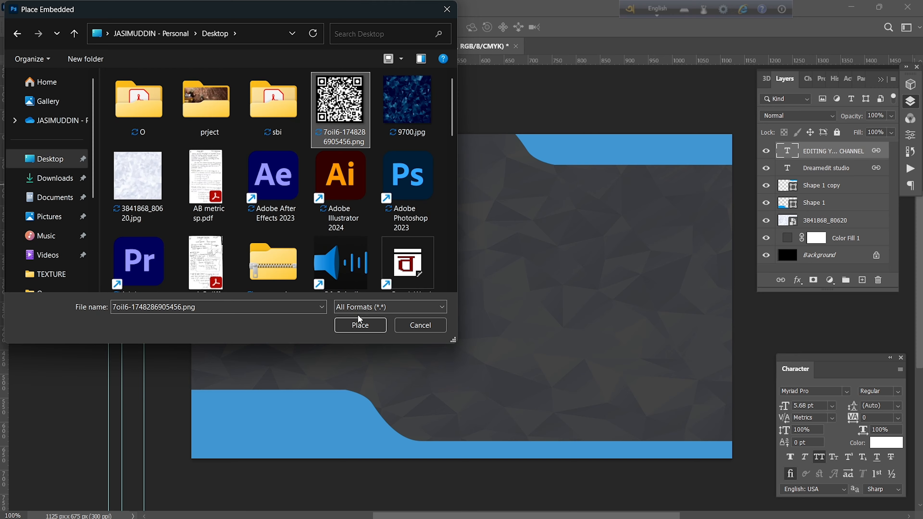
left_click(359, 325)
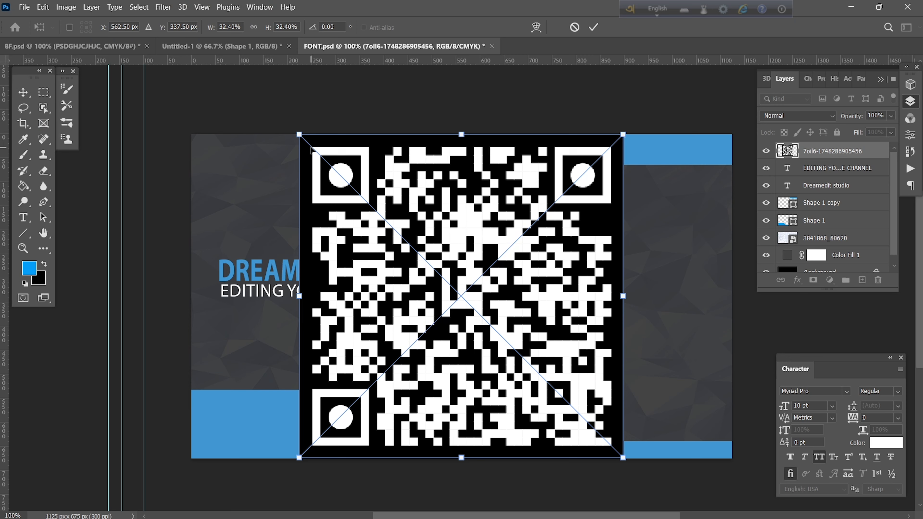
Scale the QR code to 11.33% on the card's right side, aligned to a 325 px guide.
left_click_drag(300, 132, 511, 346)
left_click_drag(572, 363, 585, 263)
left_click_drag(375, 65, 457, 288)
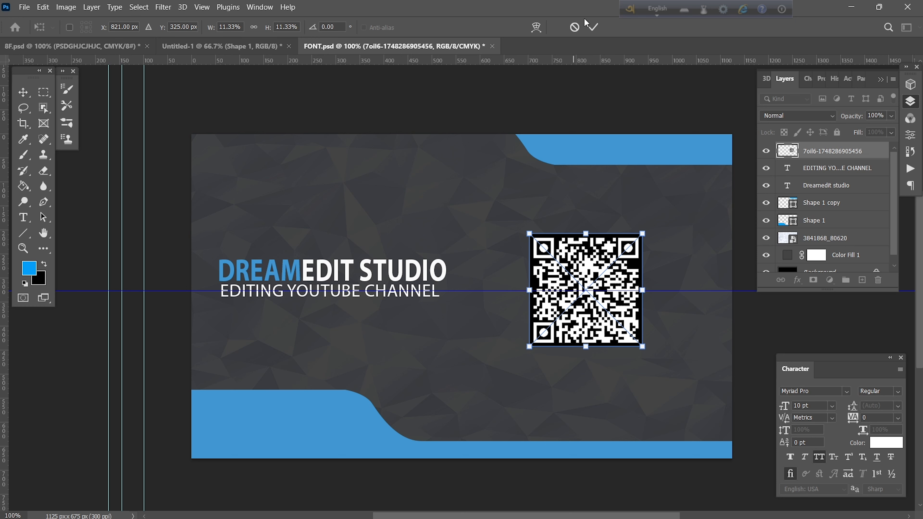
left_click(592, 26)
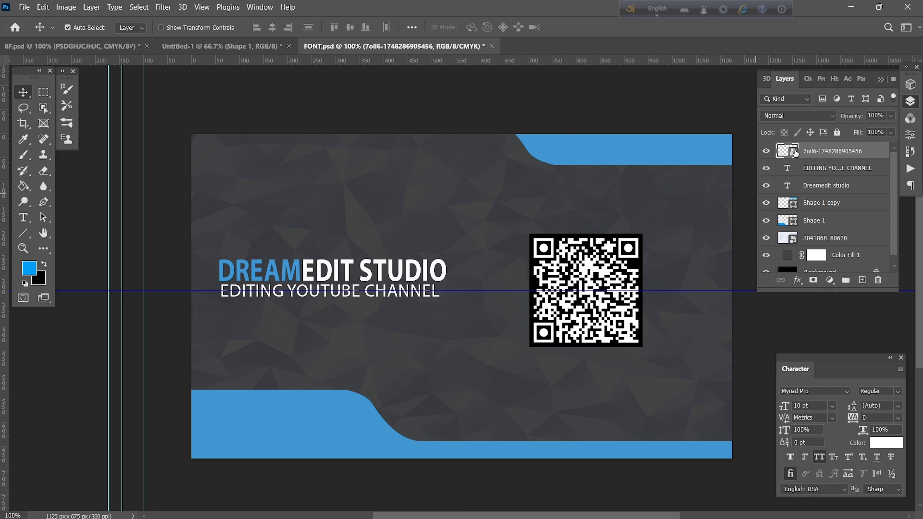
left_click(798, 280)
Give the QR code a 6 px outside Stroke in the blue sampled from the card's shapes.
left_click(805, 295)
left_click_drag(670, 209, 922, 168)
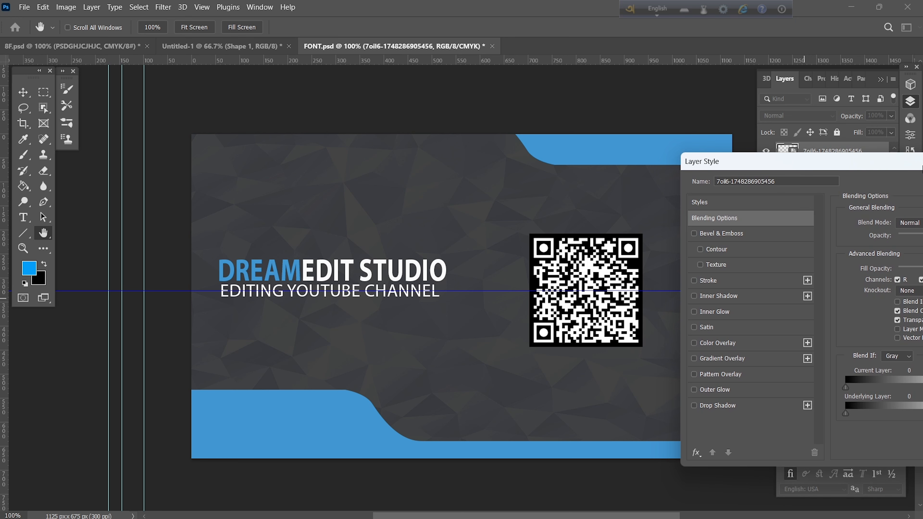
left_click(734, 281)
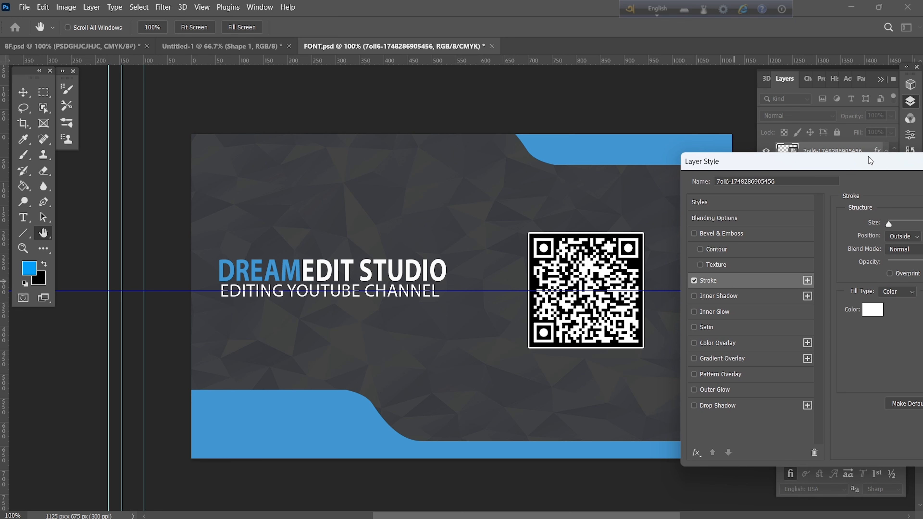
left_click(872, 310)
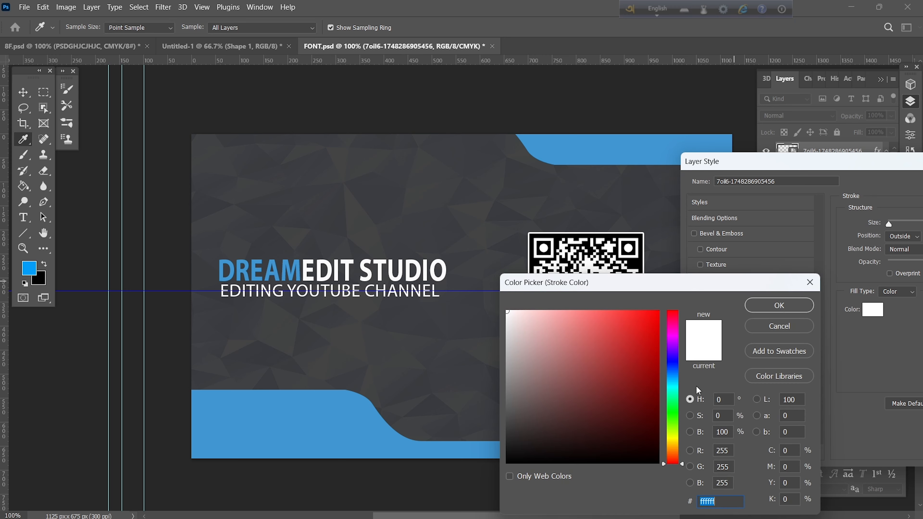
left_click(298, 429)
left_click(771, 304)
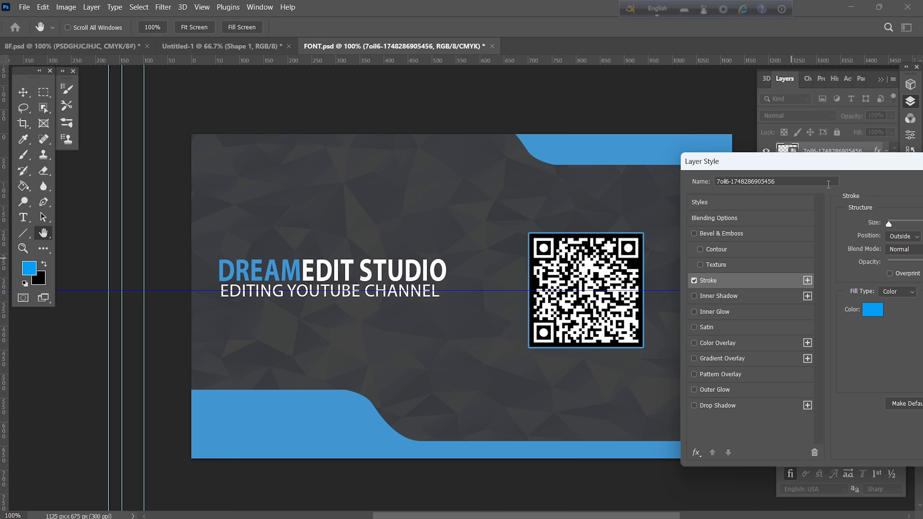
left_click_drag(834, 160, 117, 169)
left_click_drag(179, 234, 179, 233)
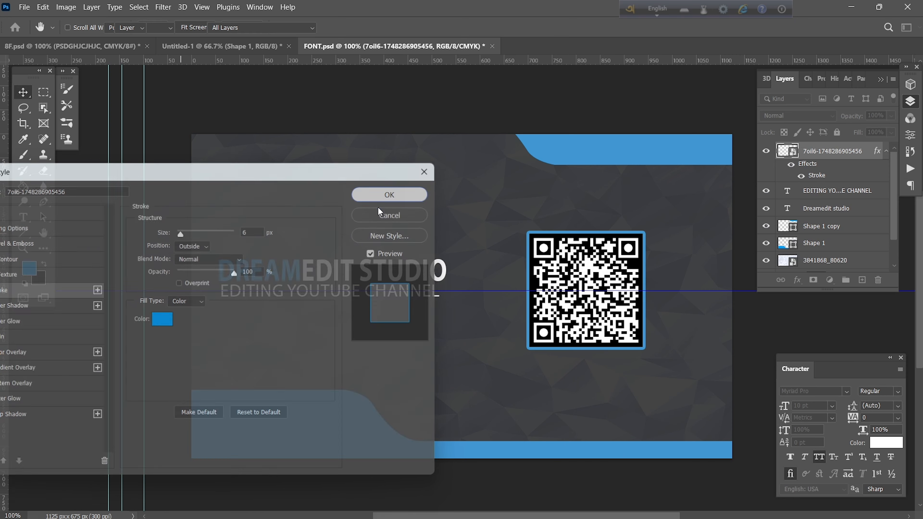
left_click(606, 154)
key("ctrl+t")
Flip the top blue shape horizontally and snap it to the card's top-left corner.
right_click(608, 151)
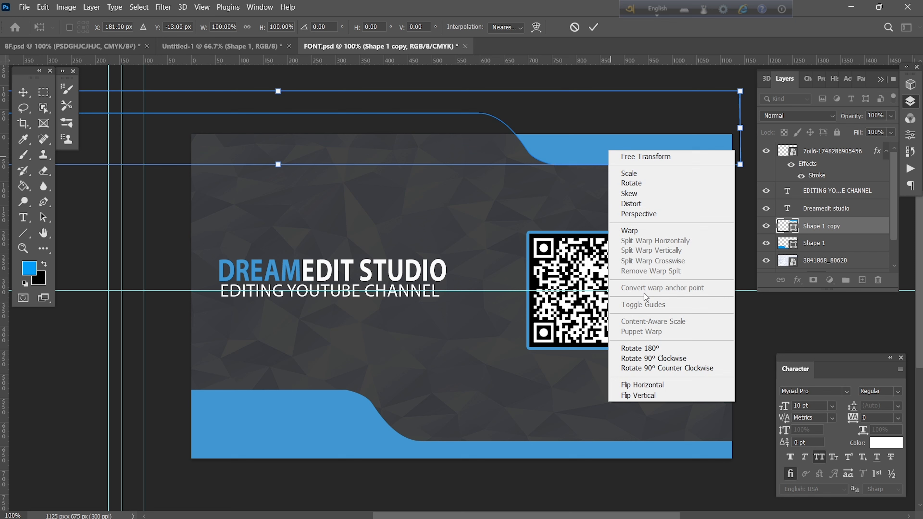
left_click(656, 387)
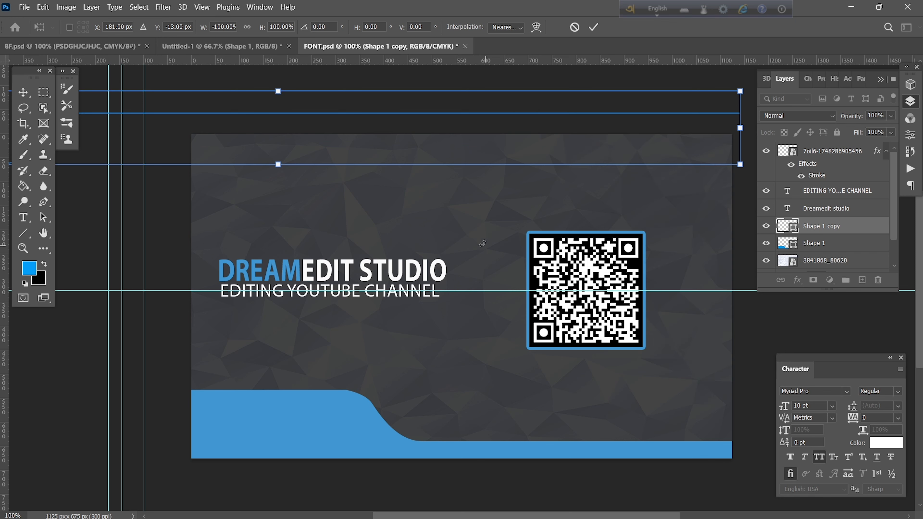
left_click_drag(399, 105, 724, 106)
left_click_drag(478, 105, 486, 108)
left_click(593, 32)
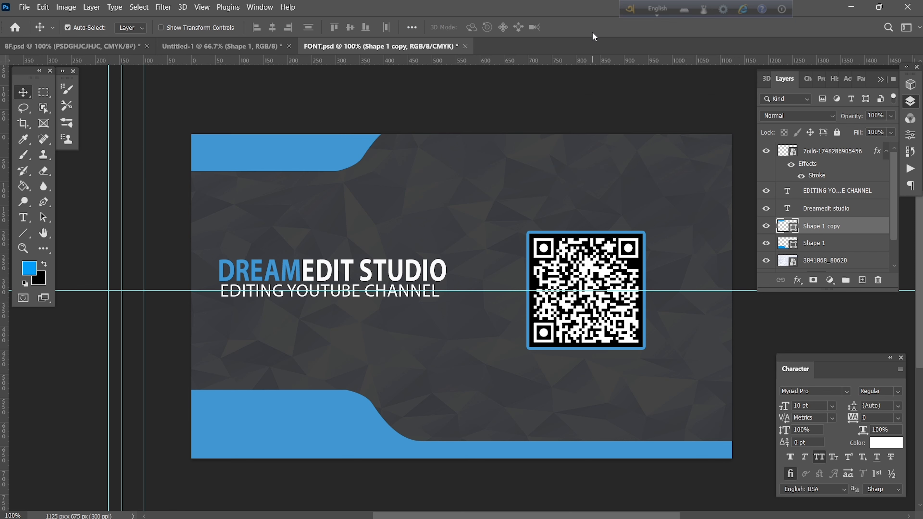
Flip the bottom blue shape horizontally, place it at the bottom-right, and lower the horizontal guide.
left_click(296, 433)
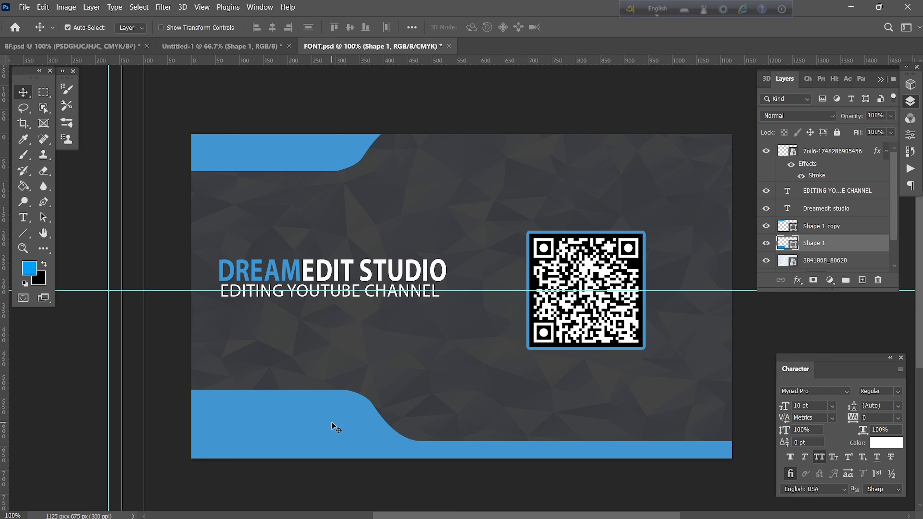
key("ctrl+t")
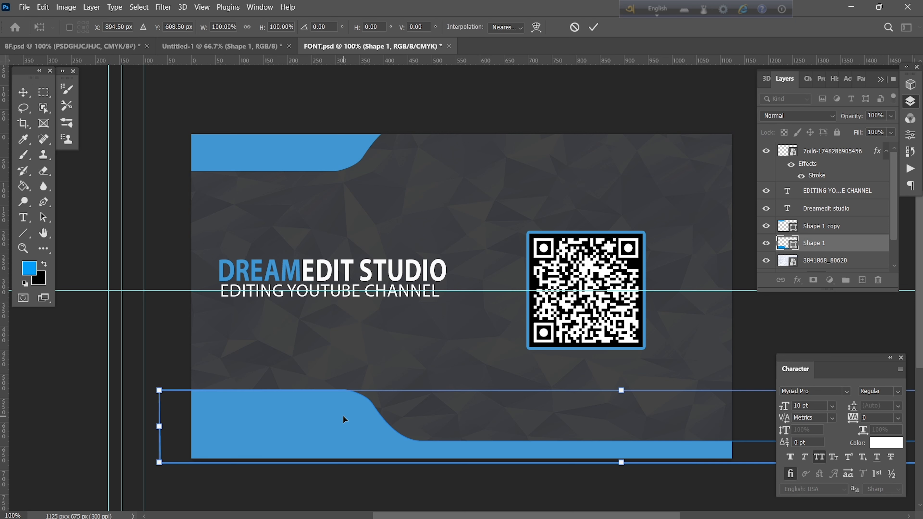
right_click(344, 419)
left_click(370, 405)
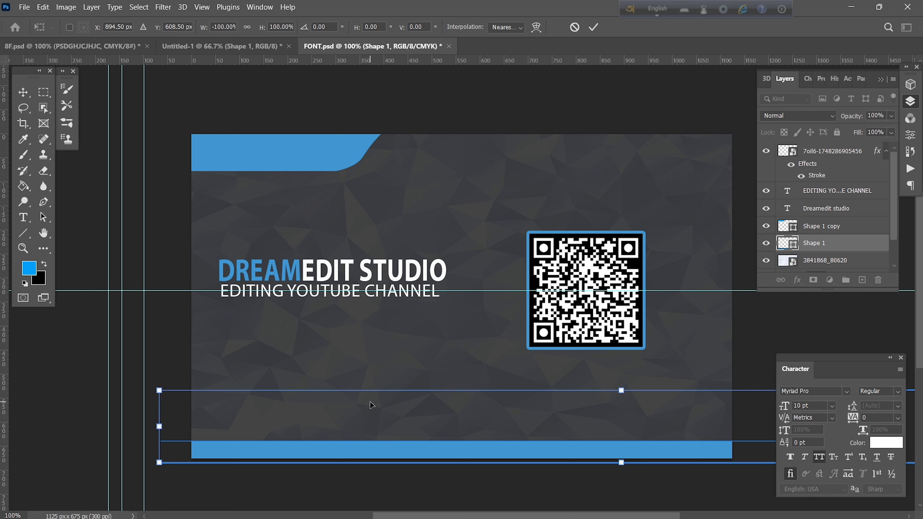
left_click_drag(640, 450, 359, 442)
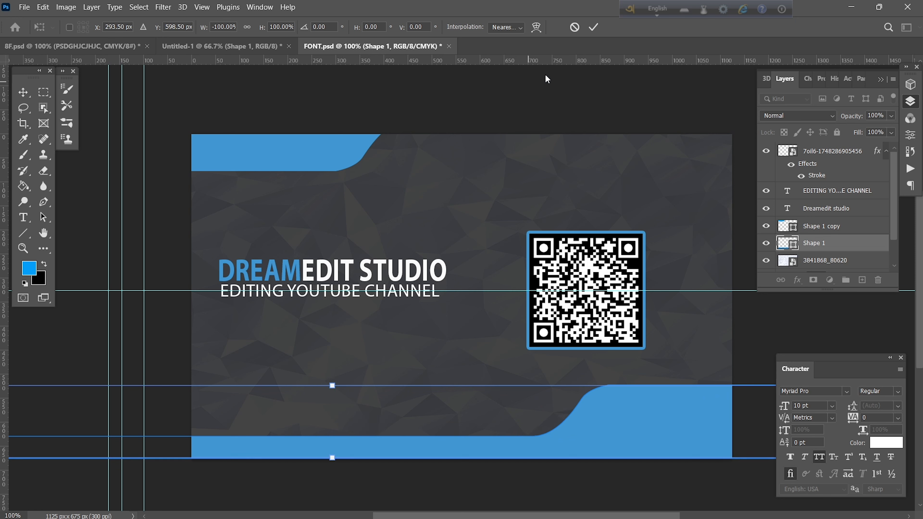
left_click(593, 27)
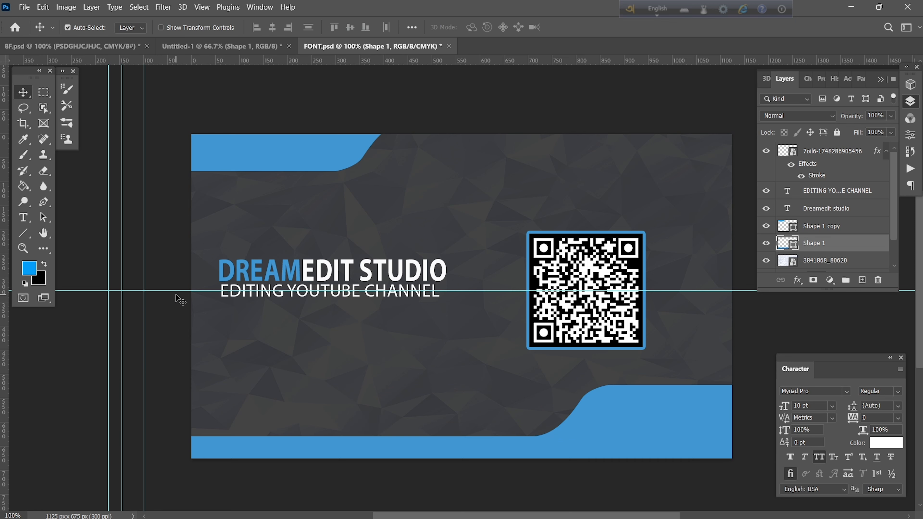
left_click_drag(174, 290, 182, 477)
left_click(305, 275)
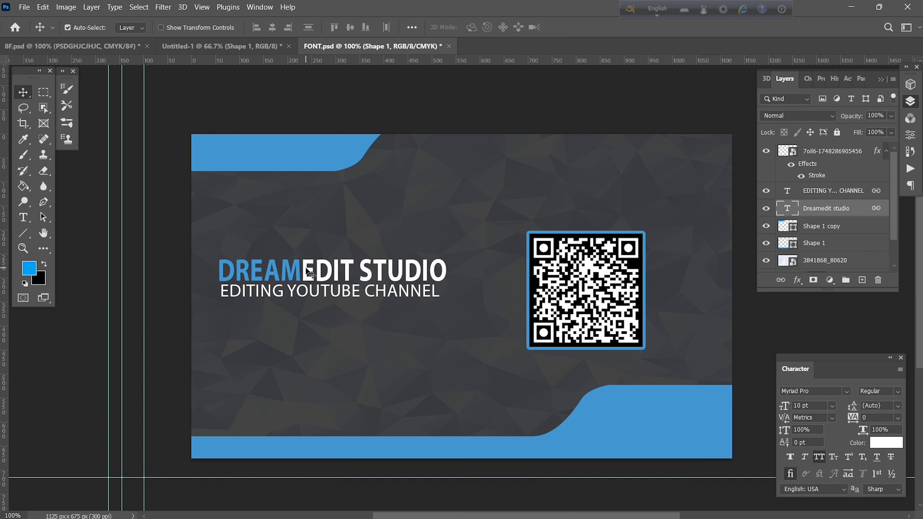